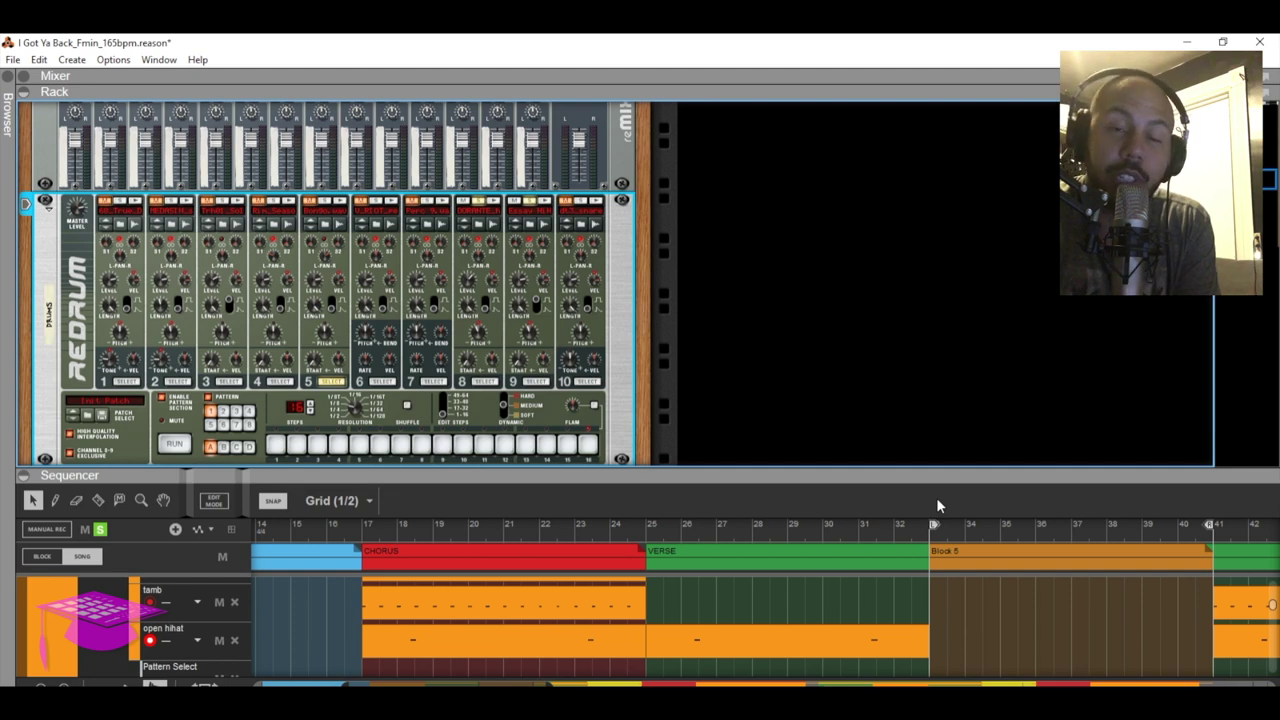
Open the file browser and list the Abstract HipHop folder of the Dr Rex Drum Loops in Factory Sounds
{"action": "left_click", "coordinate": [9, 95]}
{"action": "left_click", "coordinate": [50, 250]}
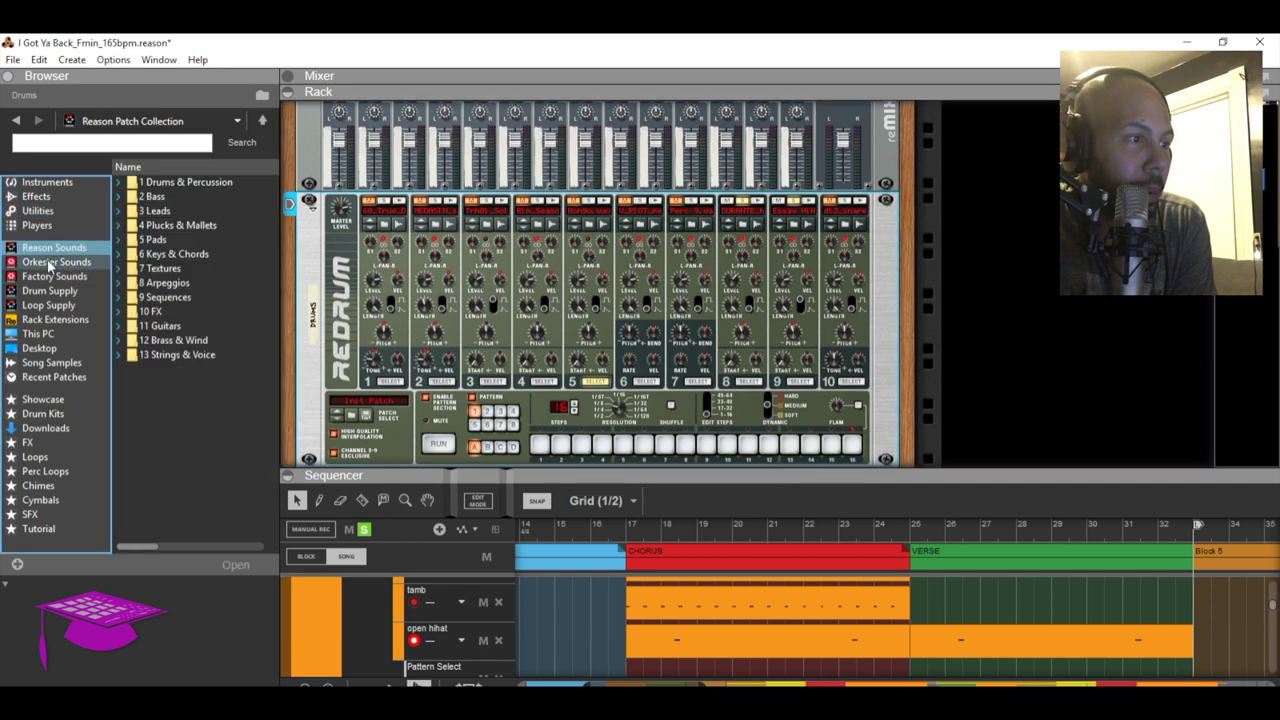
{"action": "left_click", "coordinate": [50, 263]}
{"action": "left_click", "coordinate": [50, 279]}
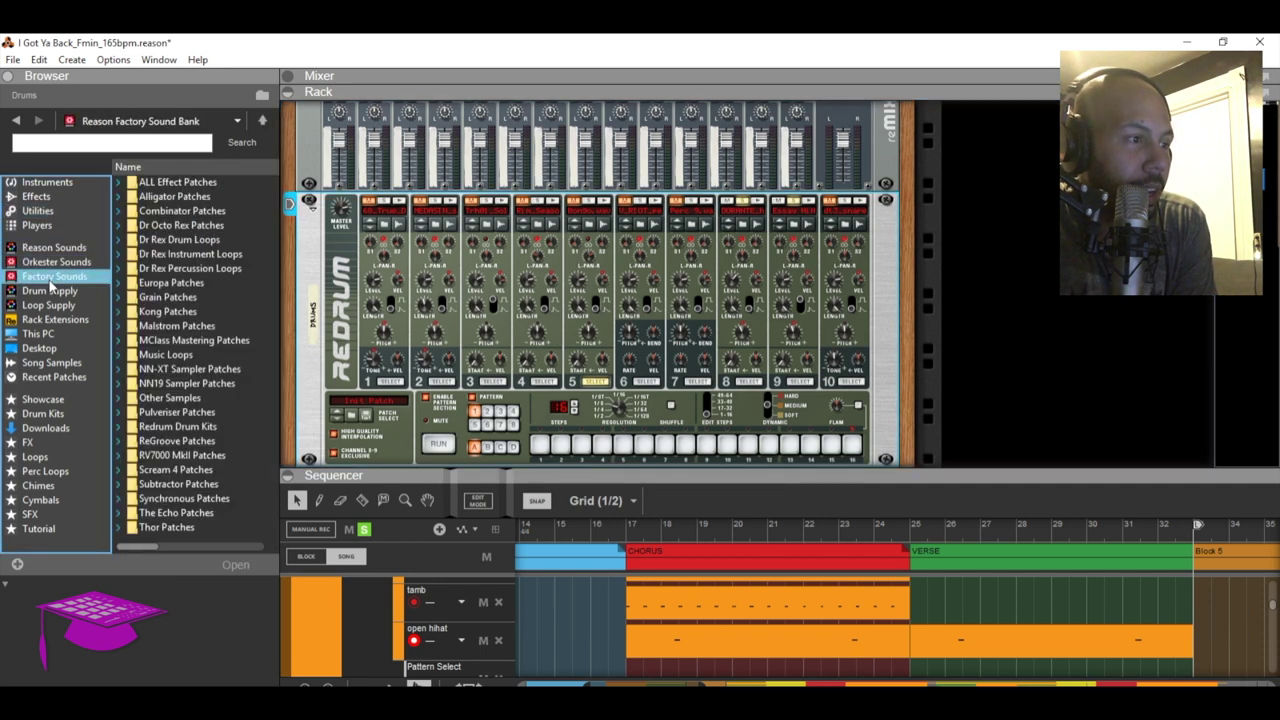
{"action": "double_click", "coordinate": [174, 240]}
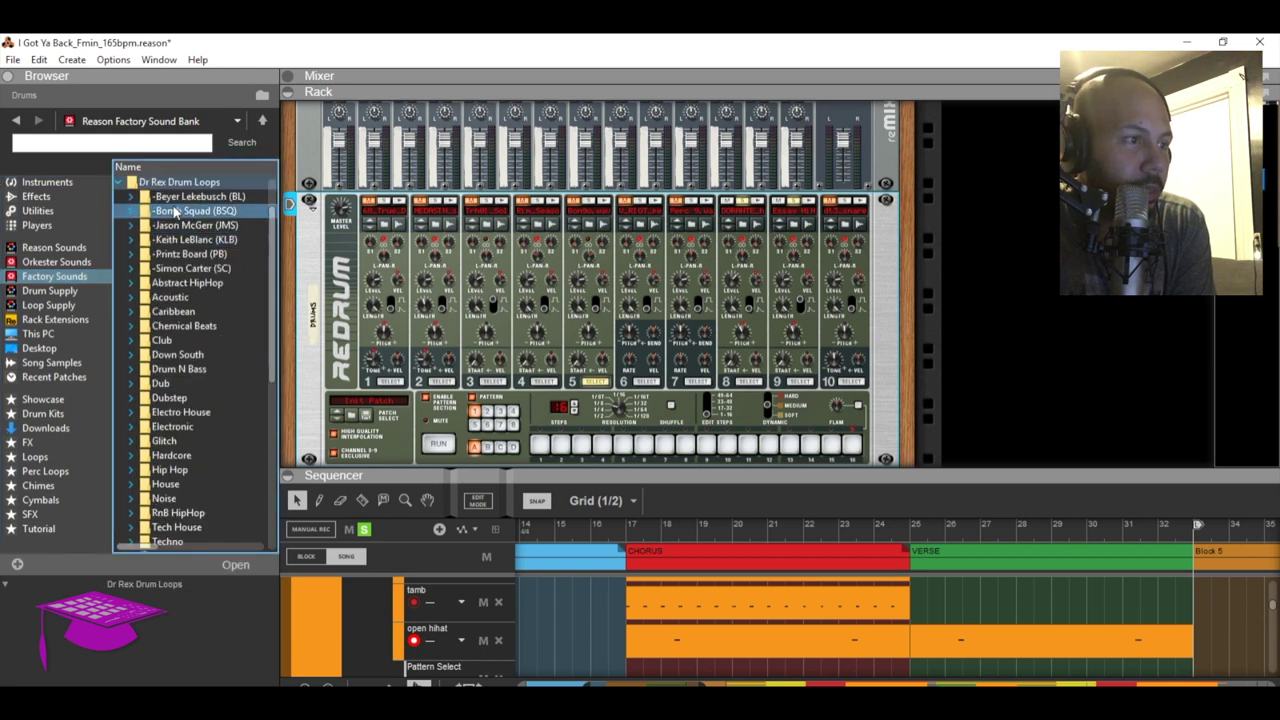
{"action": "double_click", "coordinate": [178, 284]}
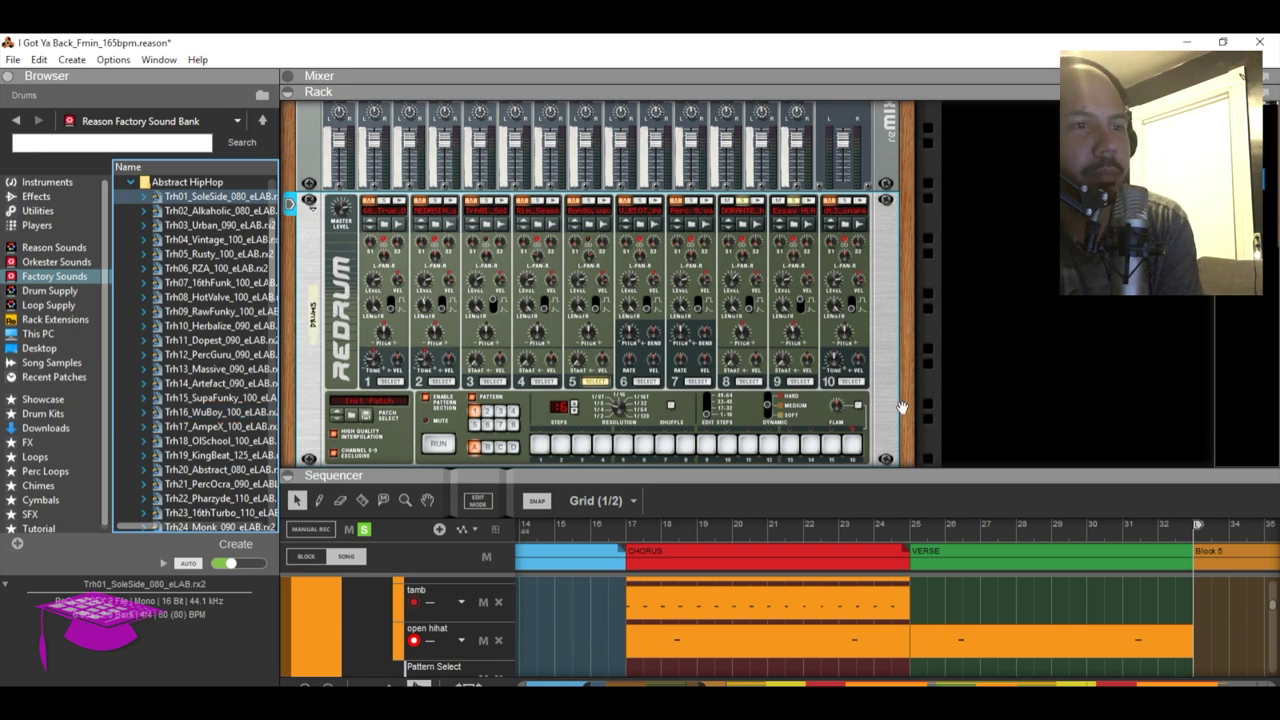
Preview the slices of Trh01_SoleSide_080_eLAB.rx2, load one into Redrum channel 1 and trigger that drum
{"action": "left_click", "coordinate": [190, 197]}
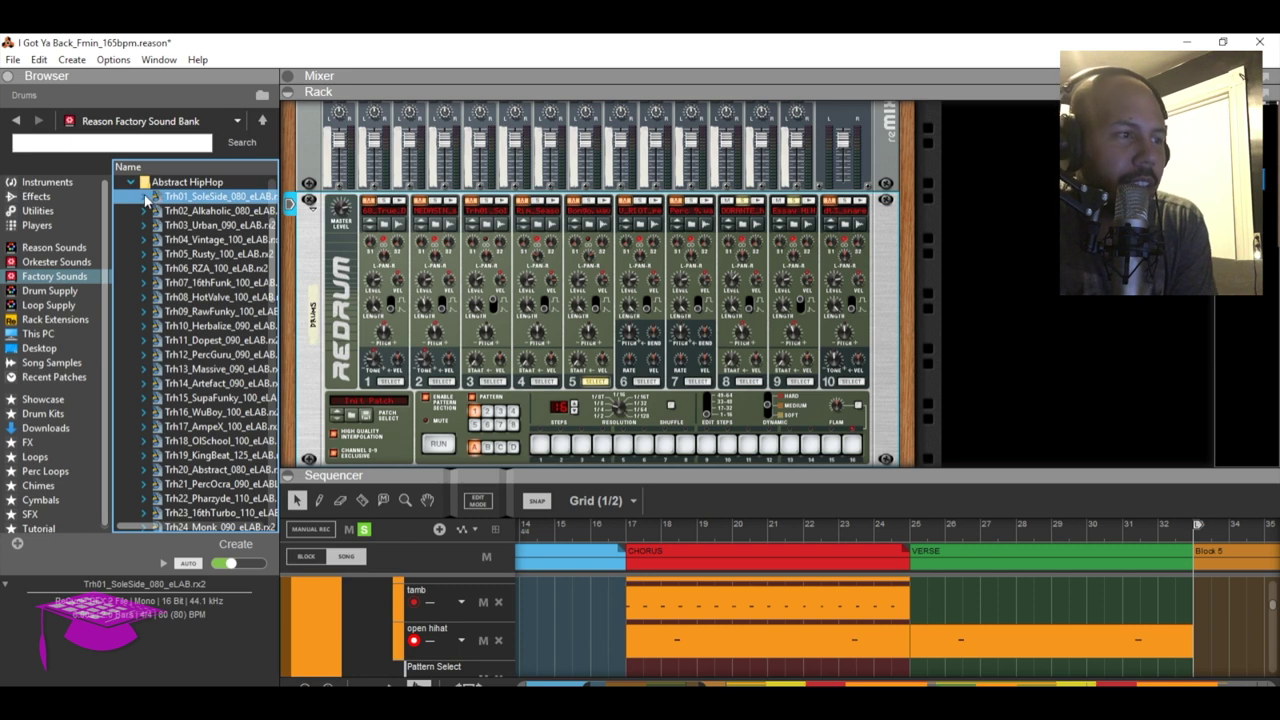
{"action": "left_click", "coordinate": [144, 197]}
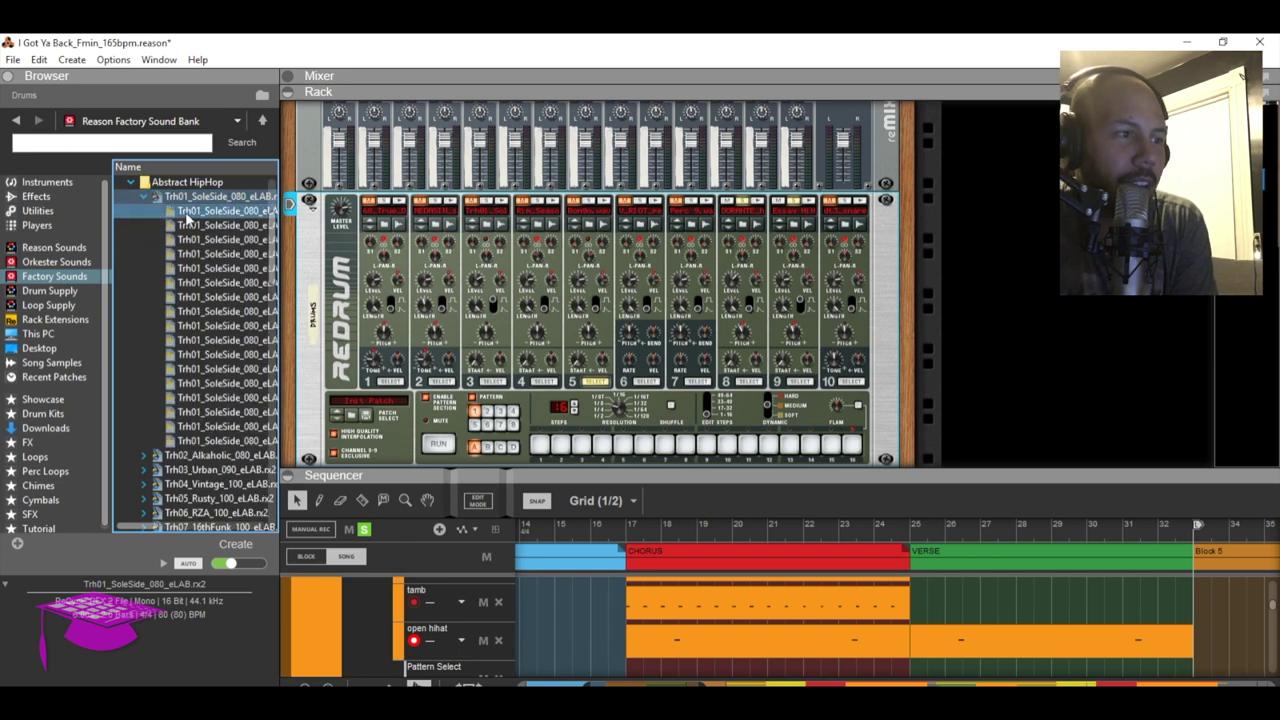
{"action": "left_click", "coordinate": [187, 212]}
{"action": "key", "text": "Down"}
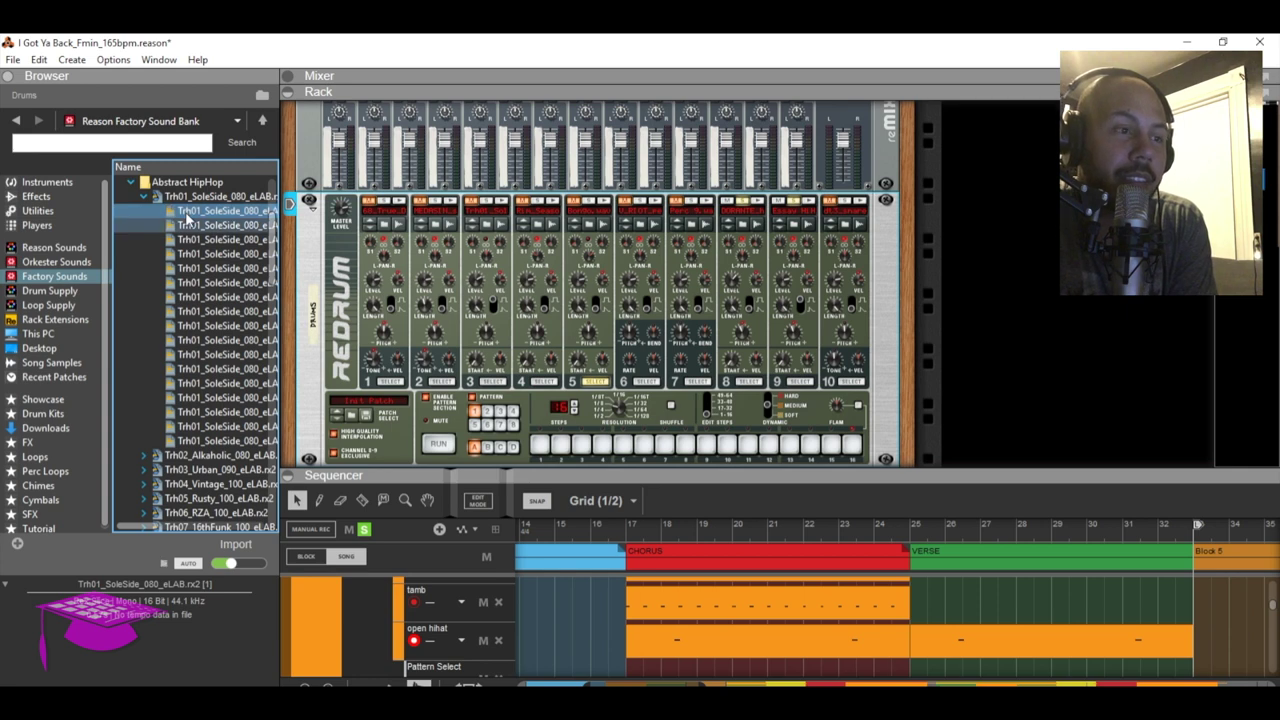
{"action": "left_click_drag", "start_coordinate": [187, 225], "coordinate": [395, 300]}
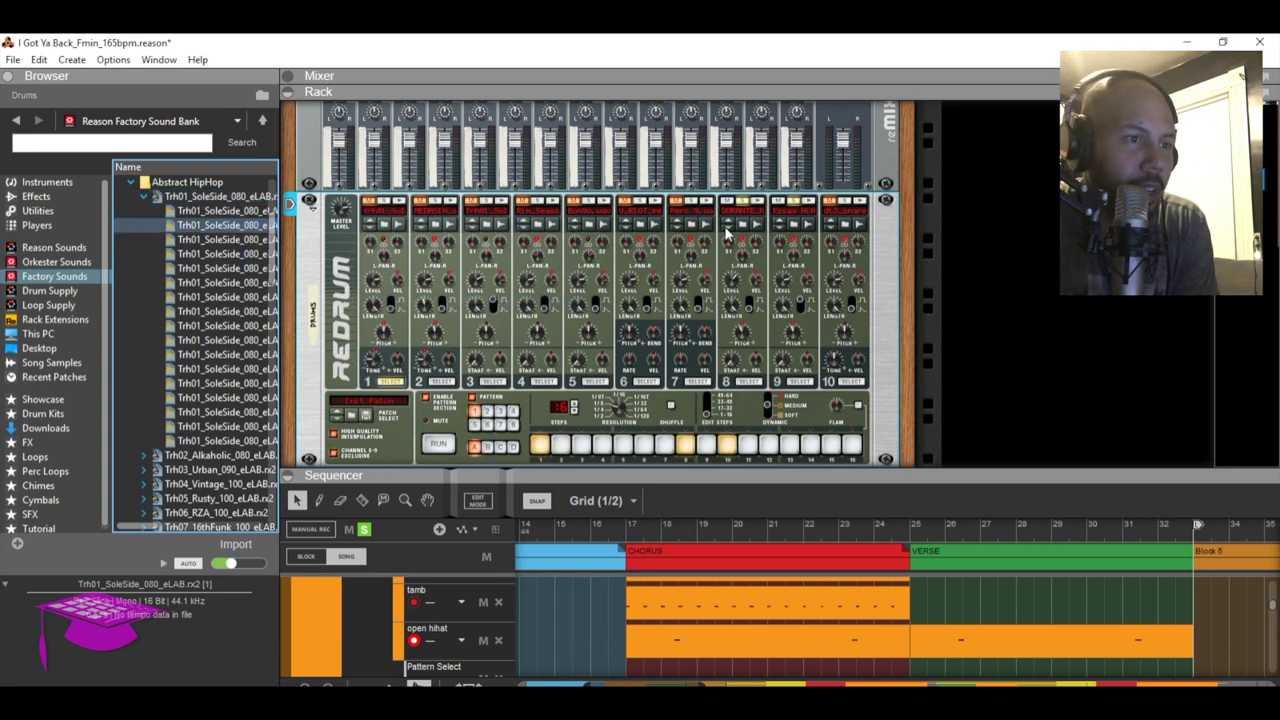
{"action": "left_click", "coordinate": [803, 204]}
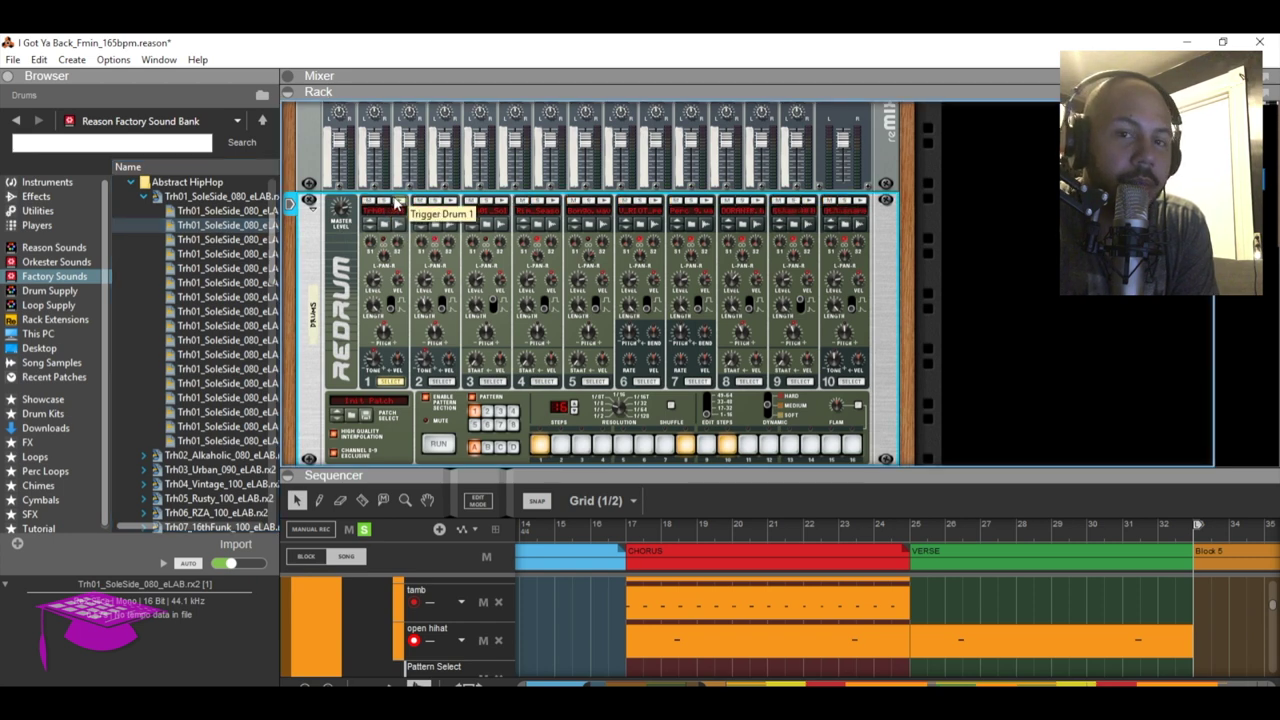
{"action": "left_click", "coordinate": [397, 203]}
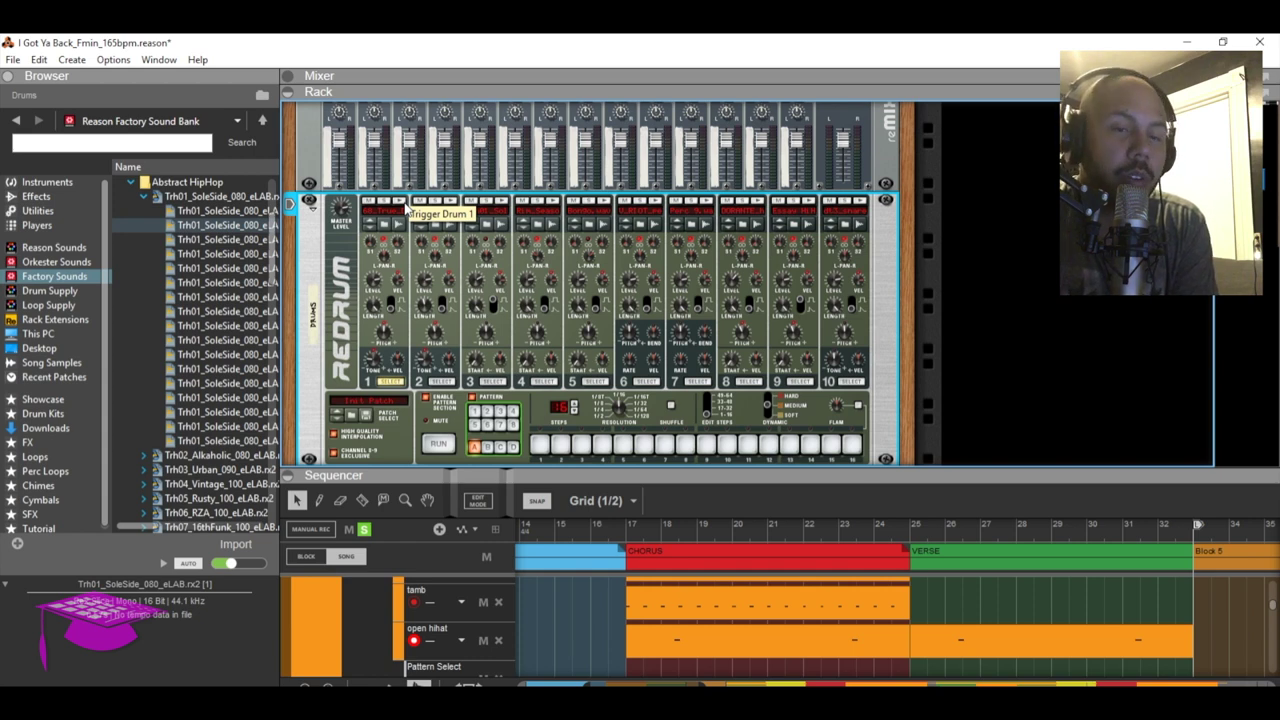
{"action": "right_click", "coordinate": [681, 280]}
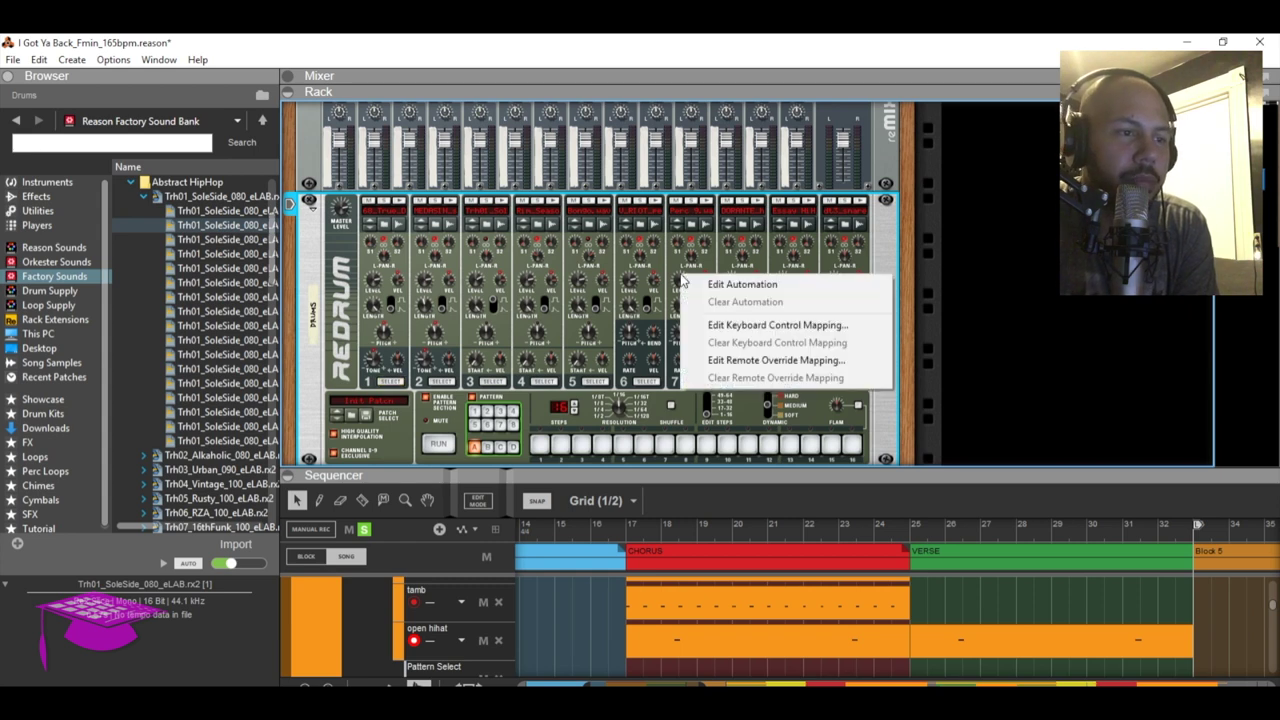
{"action": "left_click", "coordinate": [660, 265]}
{"action": "right_click", "coordinate": [660, 265]}
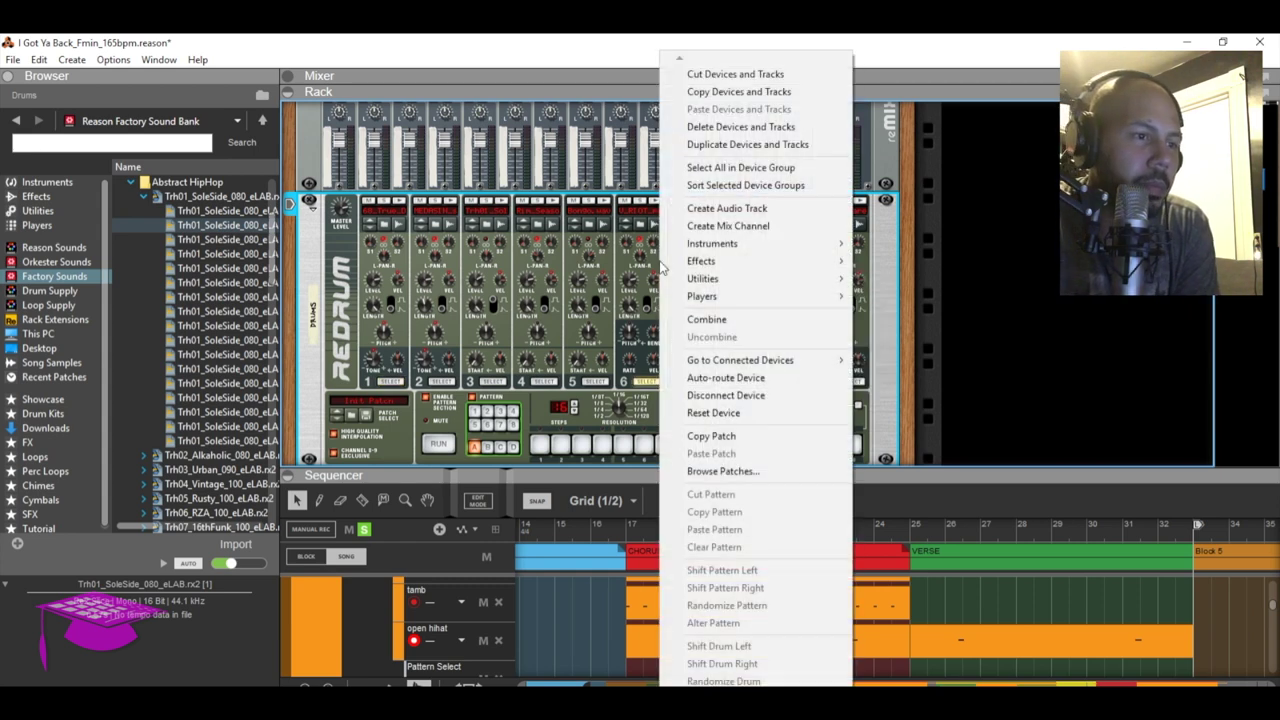
{"action": "left_click", "coordinate": [716, 413]}
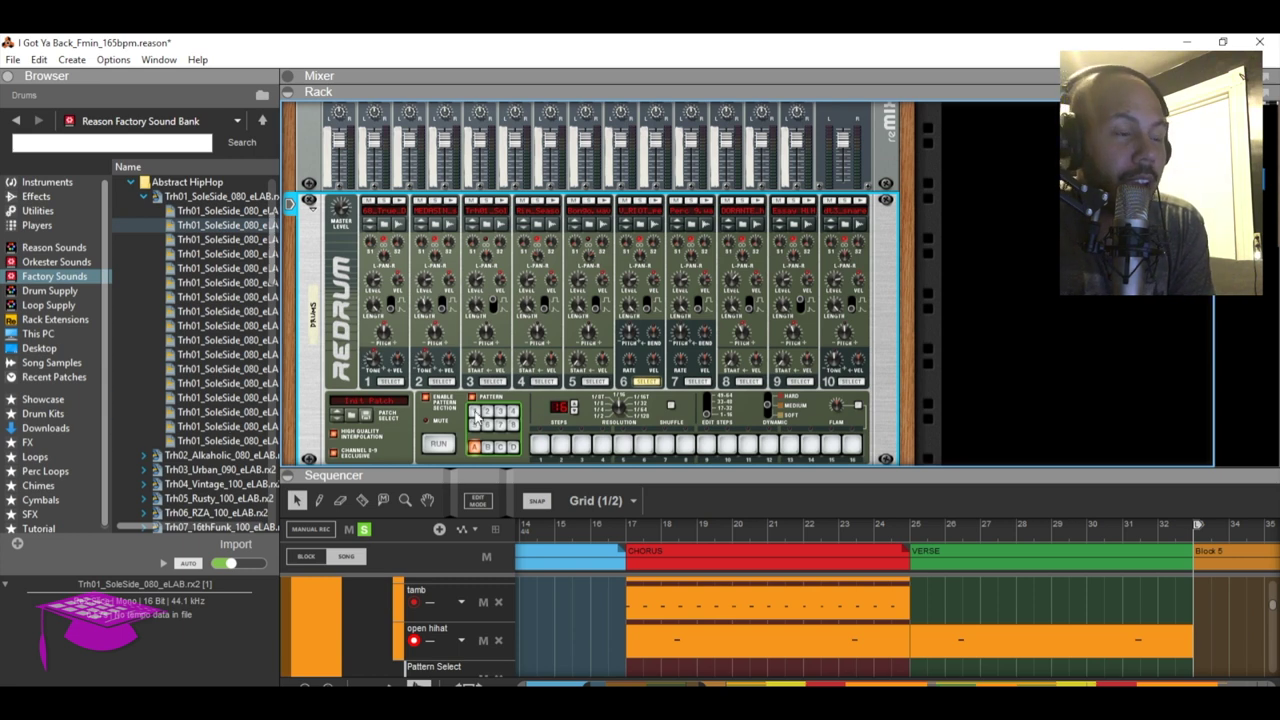
Select Redrum's pattern 1 and audition the patterns in two playback runs
{"action": "left_click", "coordinate": [475, 413]}
{"action": "left_click", "coordinate": [438, 444]}
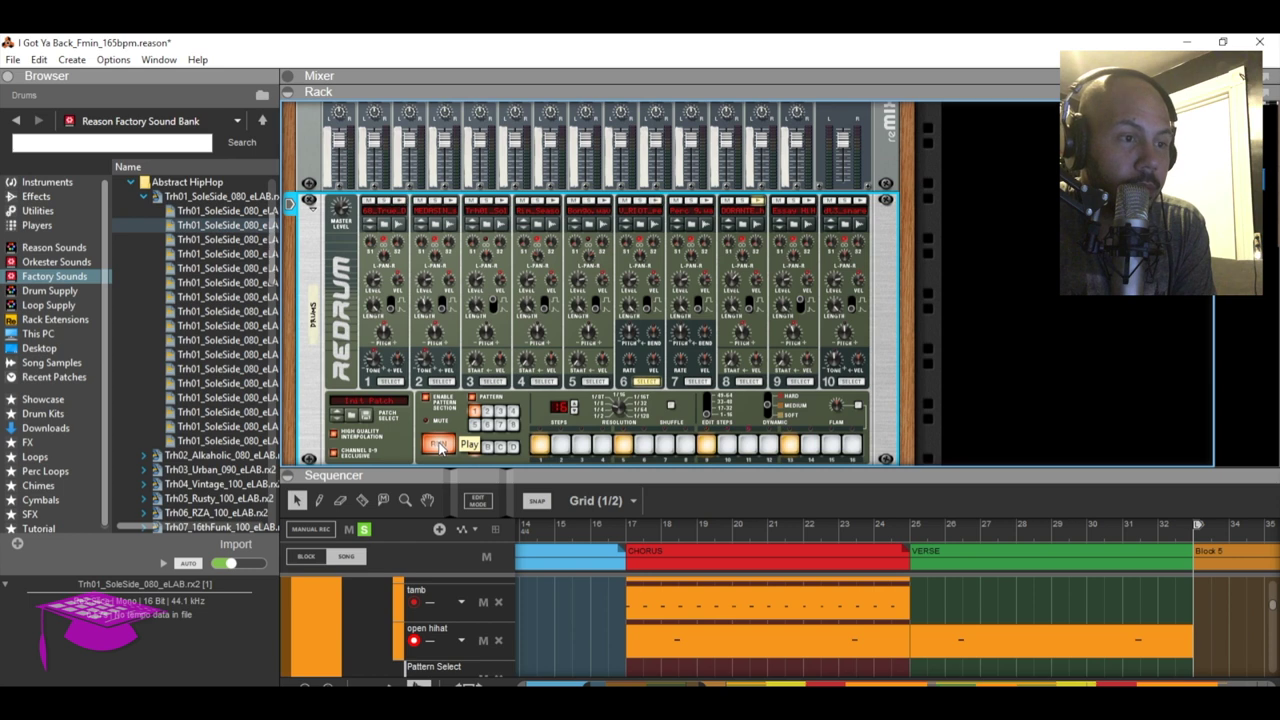
{"action": "left_click", "coordinate": [438, 444]}
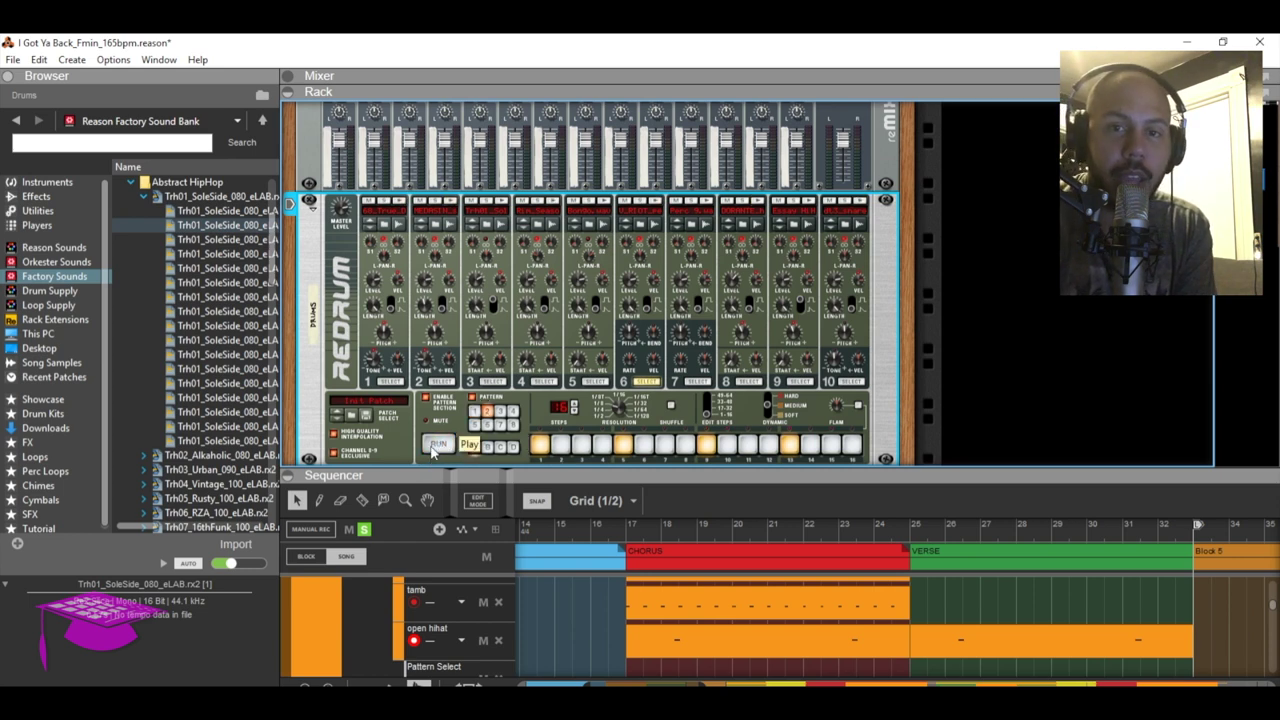
{"action": "left_click", "coordinate": [438, 444]}
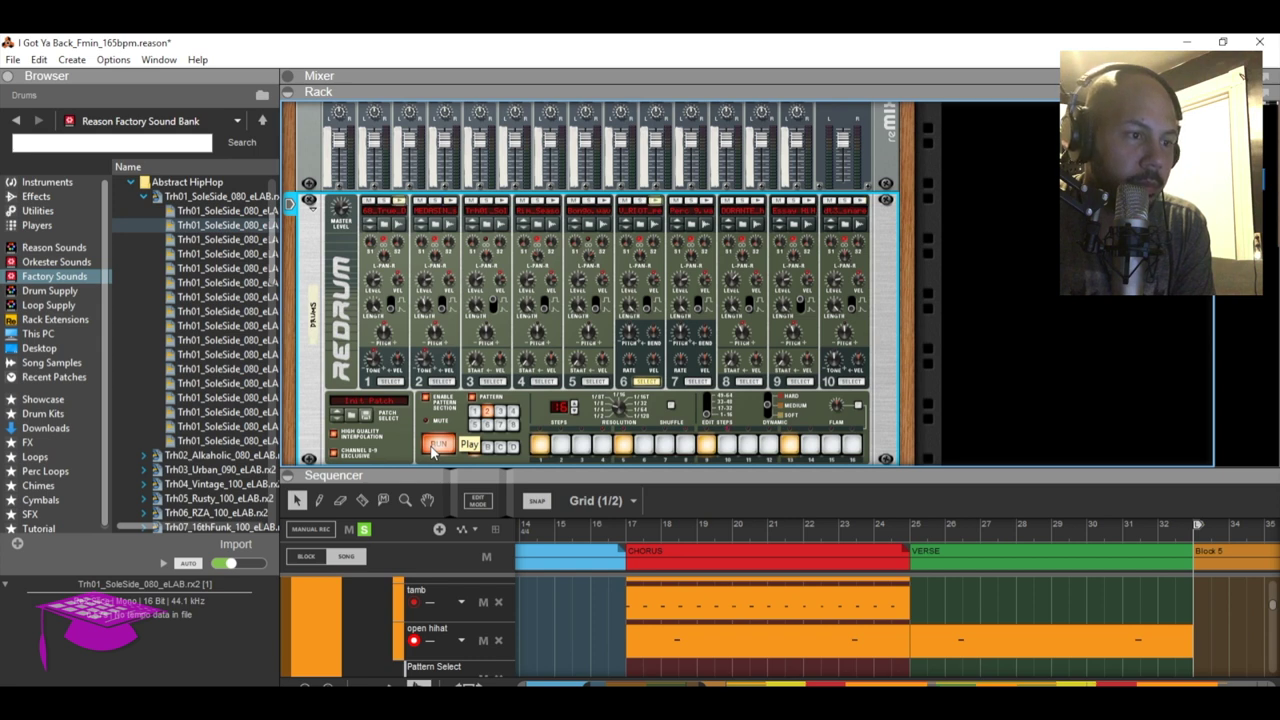
{"action": "left_click", "coordinate": [436, 446]}
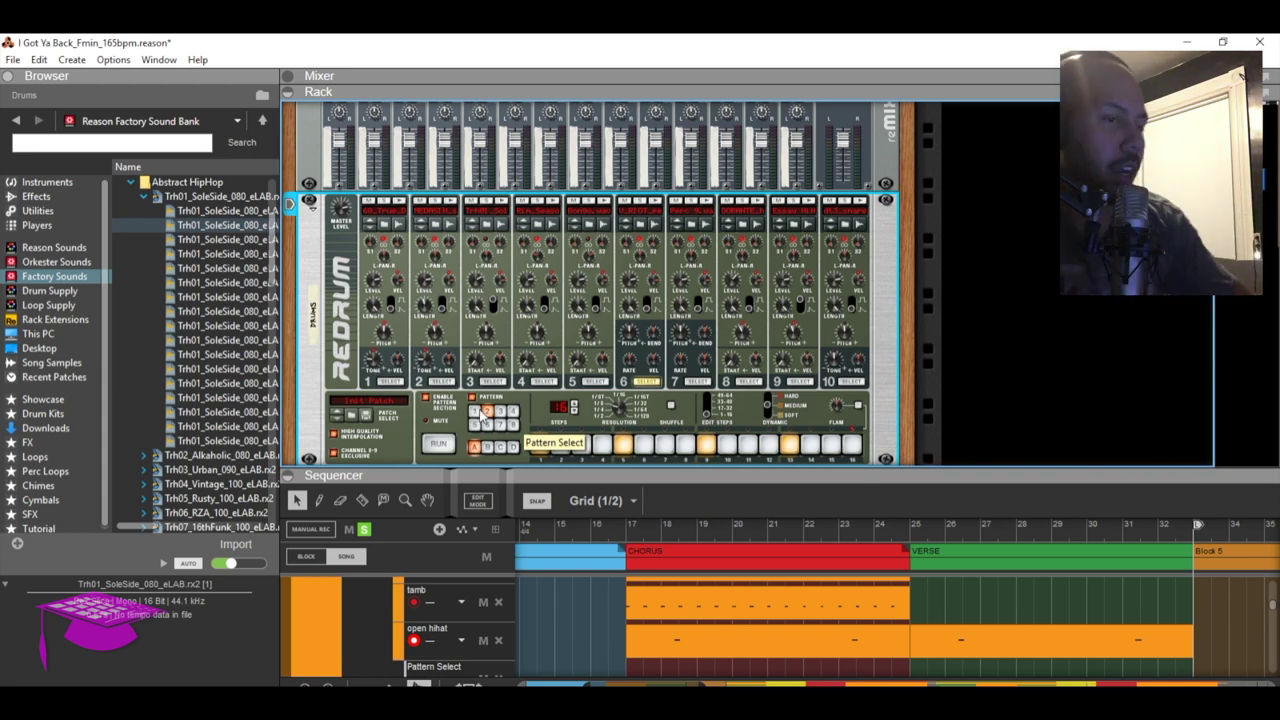
Map Redrum's pattern 1 to note F#1 of the Akai MPK mini keyboard with a remote override
{"action": "right_click", "coordinate": [473, 415]}
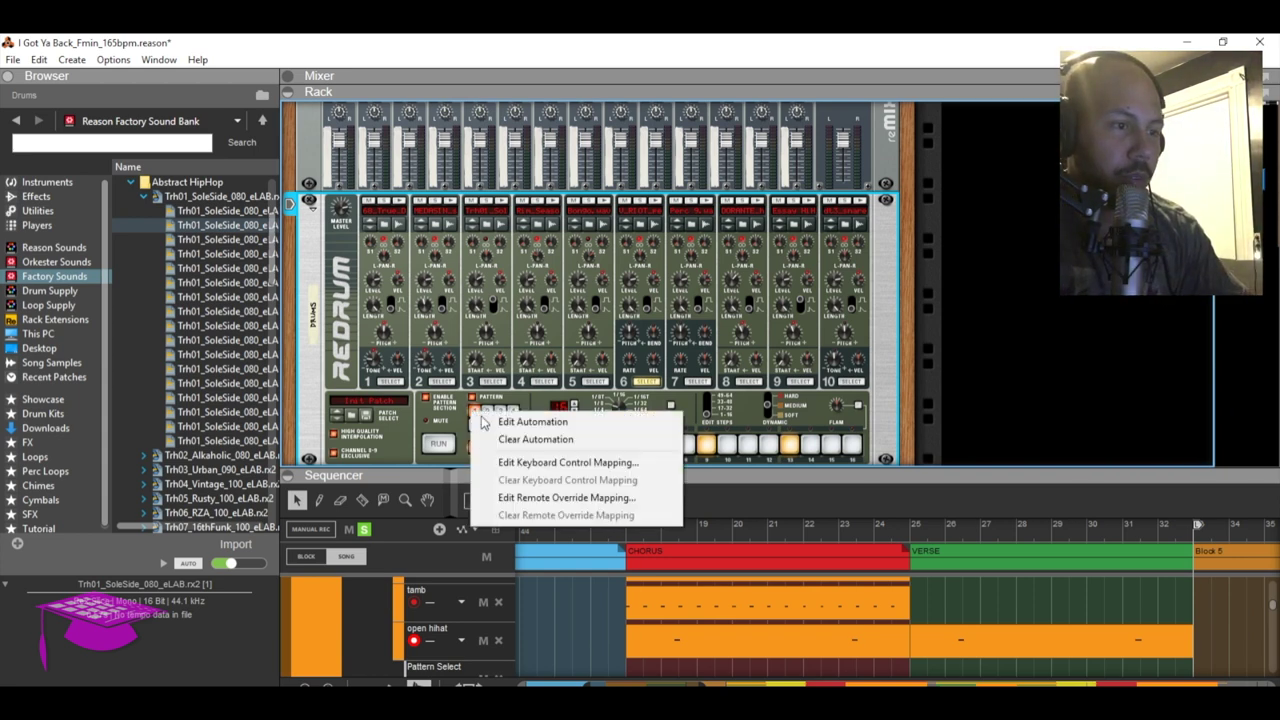
{"action": "left_click", "coordinate": [566, 497]}
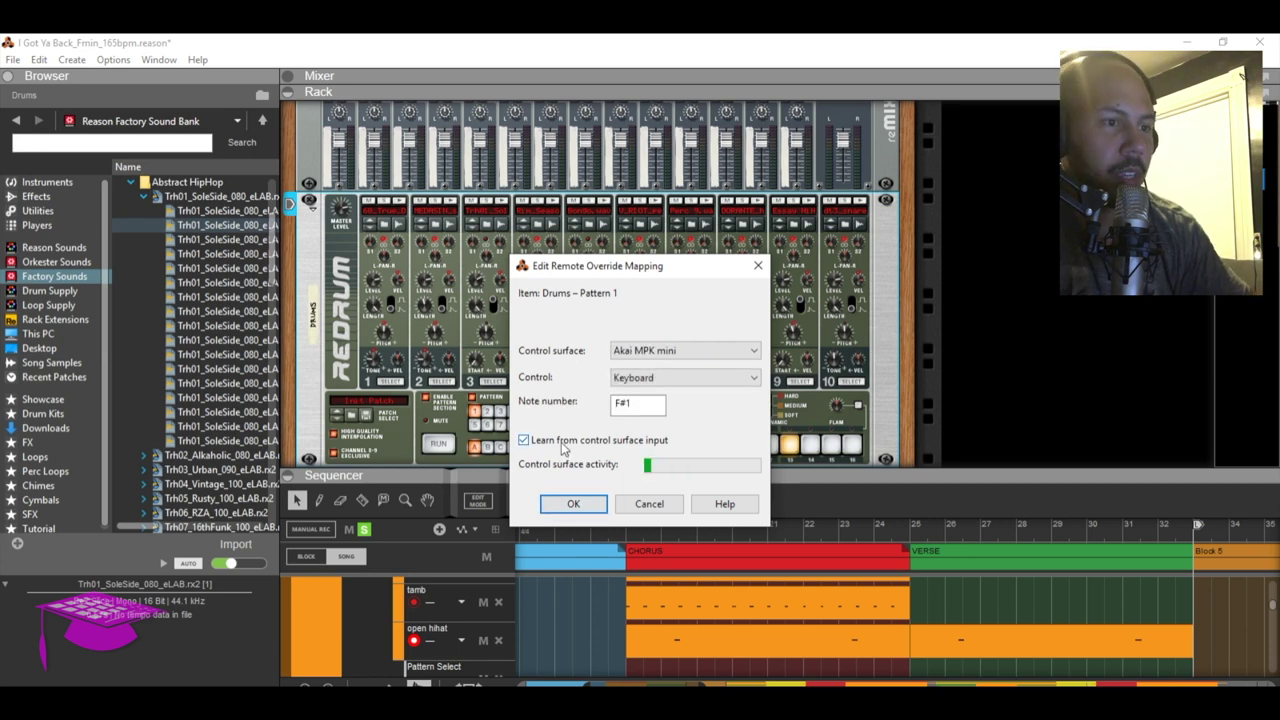
{"action": "left_click", "coordinate": [571, 504]}
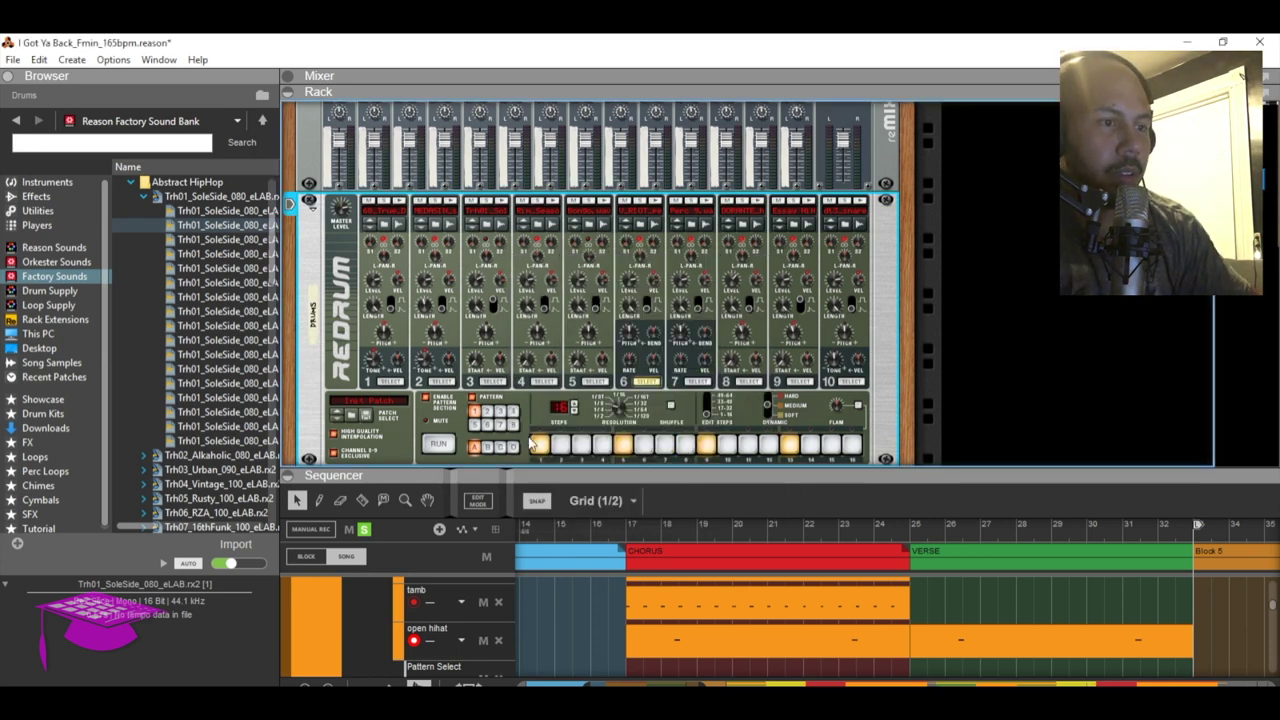
Set a remote override mapping for Redrum's pattern 2 and test the patterns in a short playback run
{"action": "right_click", "coordinate": [490, 414]}
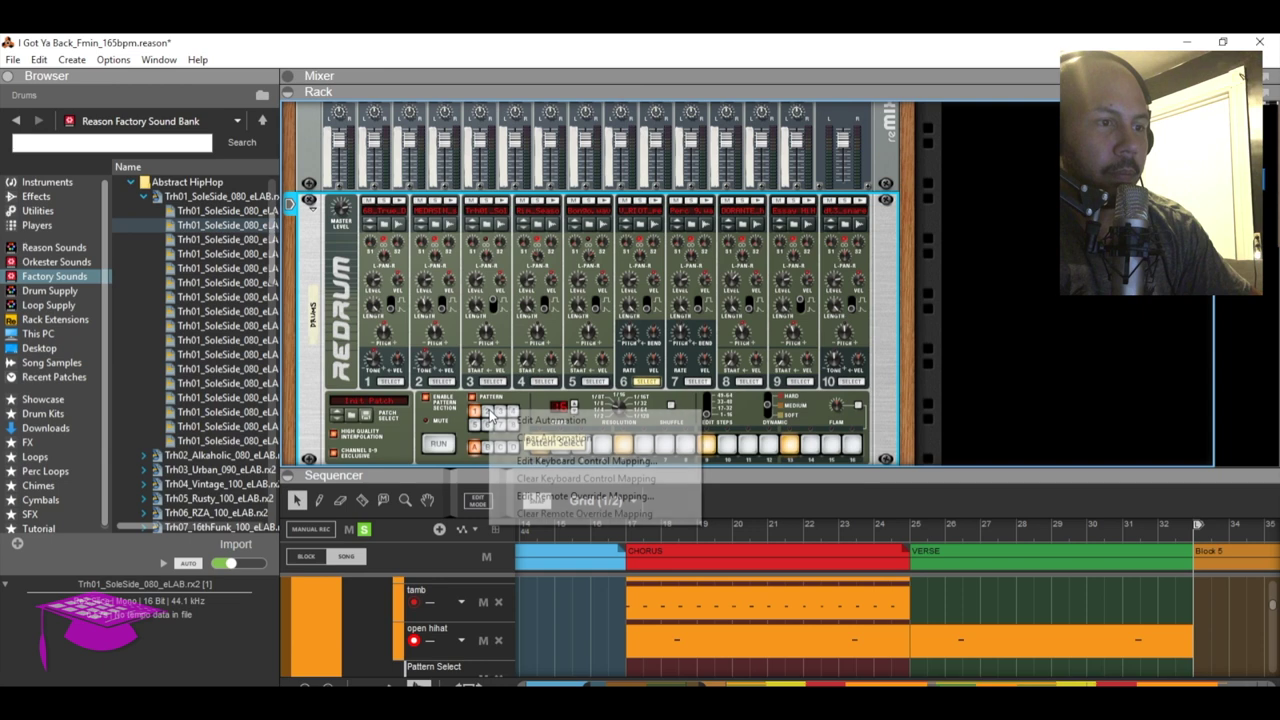
{"action": "left_click", "coordinate": [562, 496]}
{"action": "left_click", "coordinate": [564, 504]}
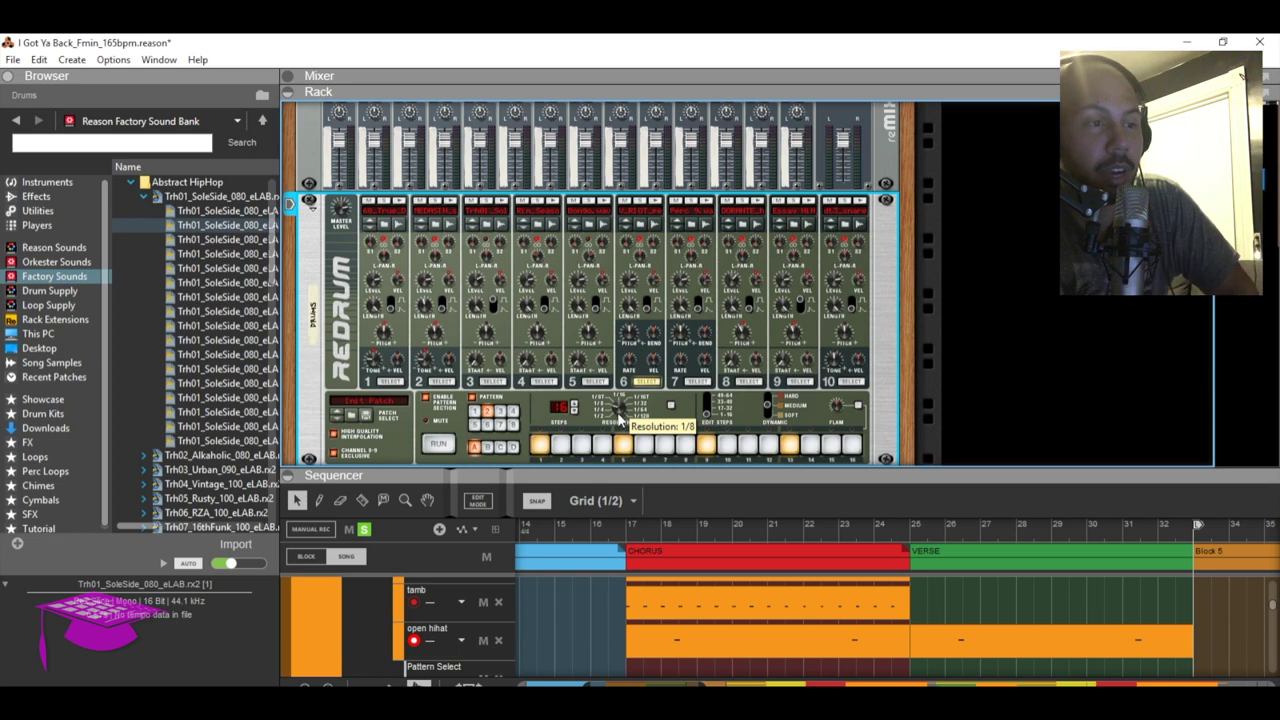
{"action": "left_click", "coordinate": [449, 444]}
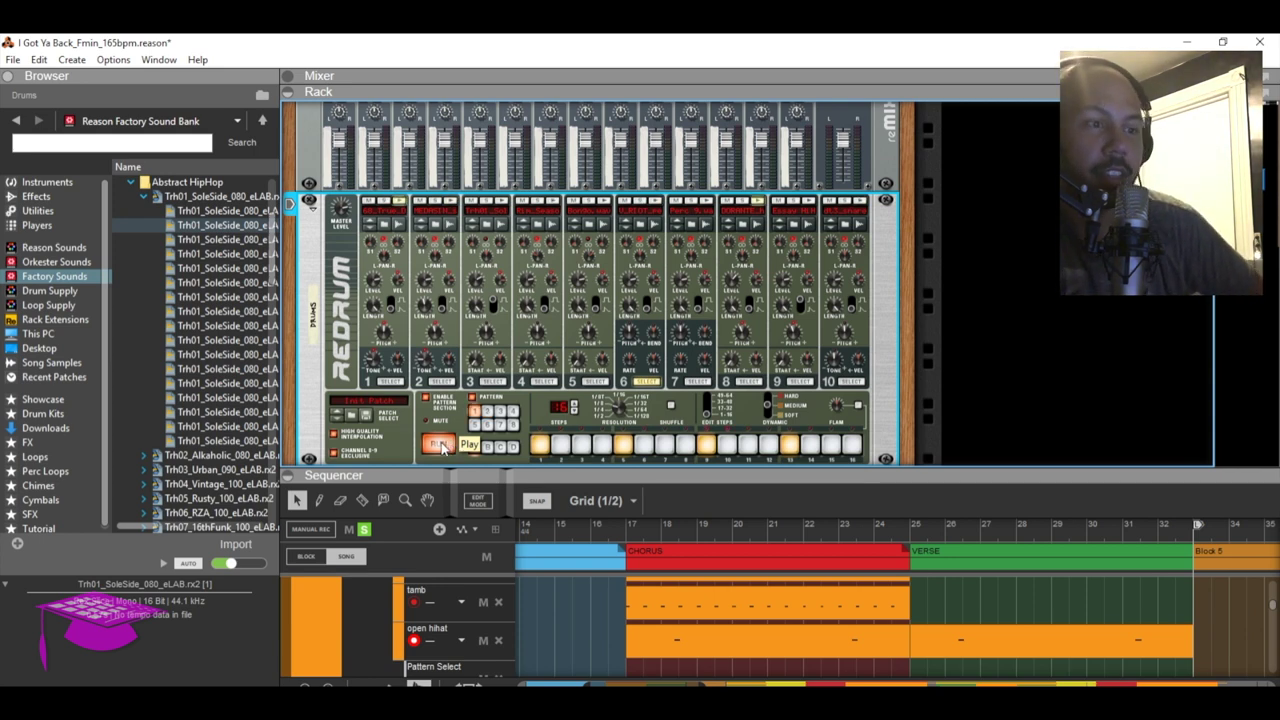
{"action": "left_click", "coordinate": [443, 447]}
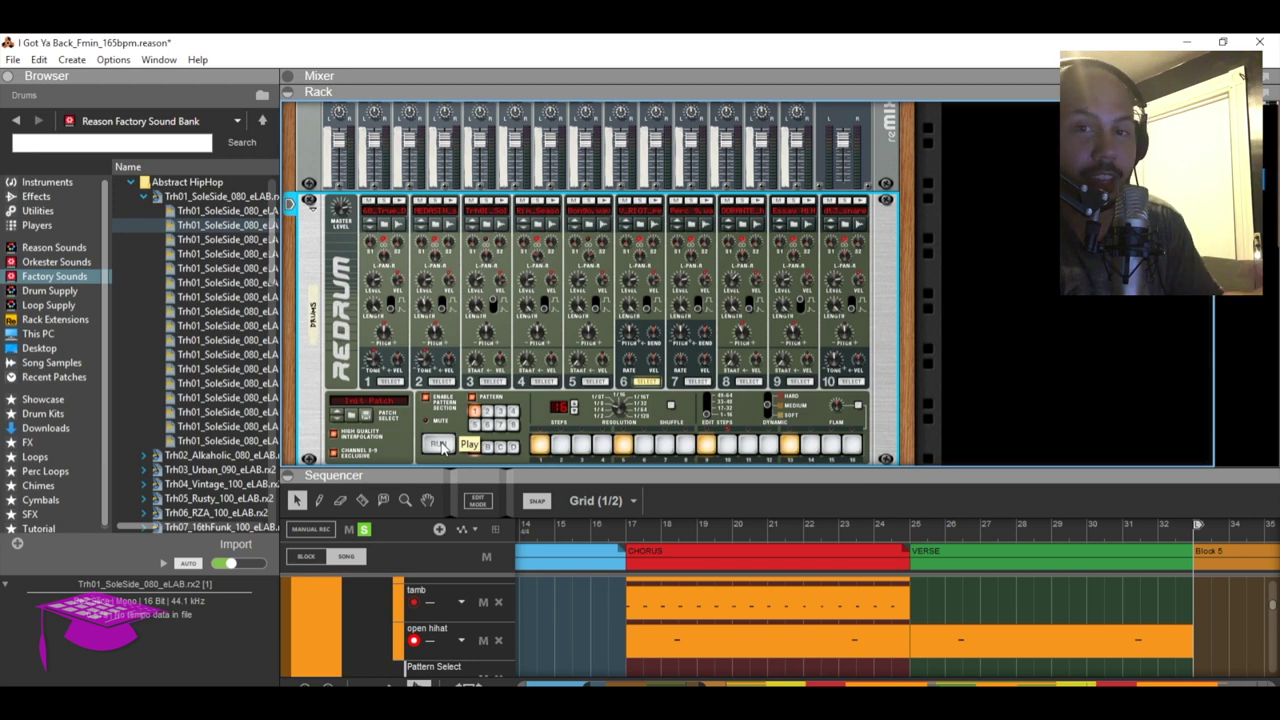
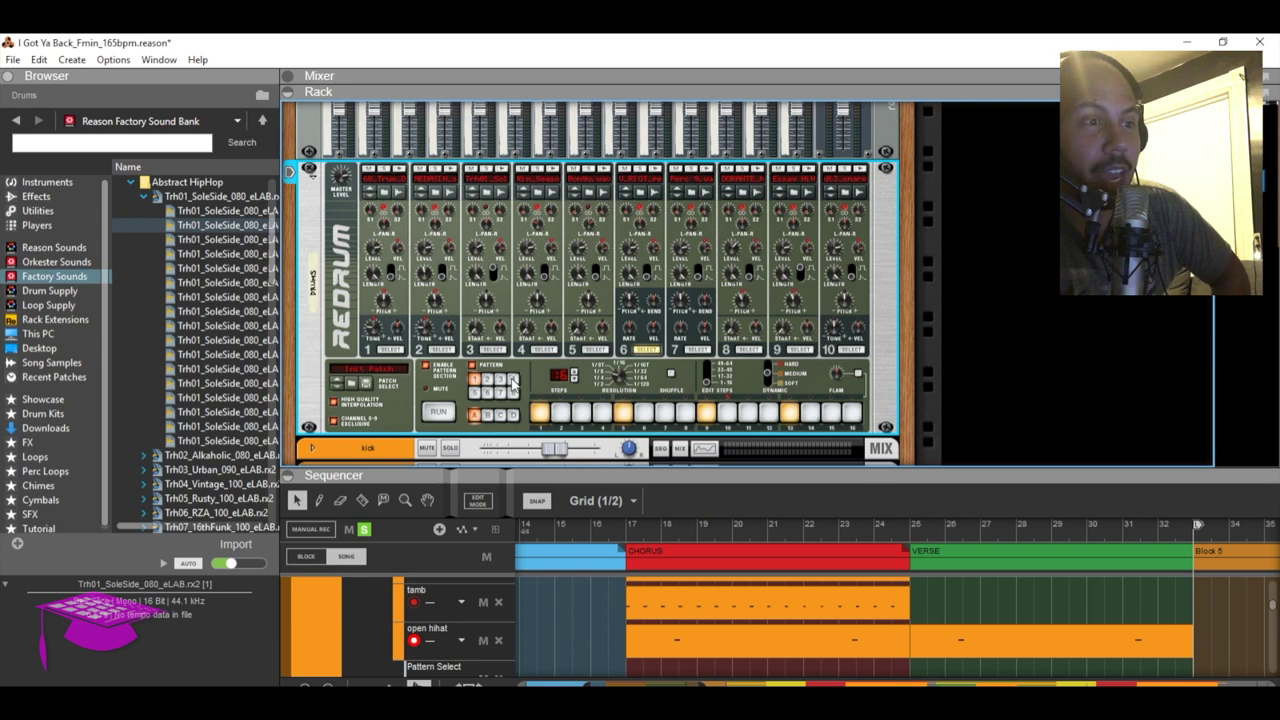
Select pattern 4 in Redrum, randomize it and play it back briefly
{"action": "left_click", "coordinate": [513, 382]}
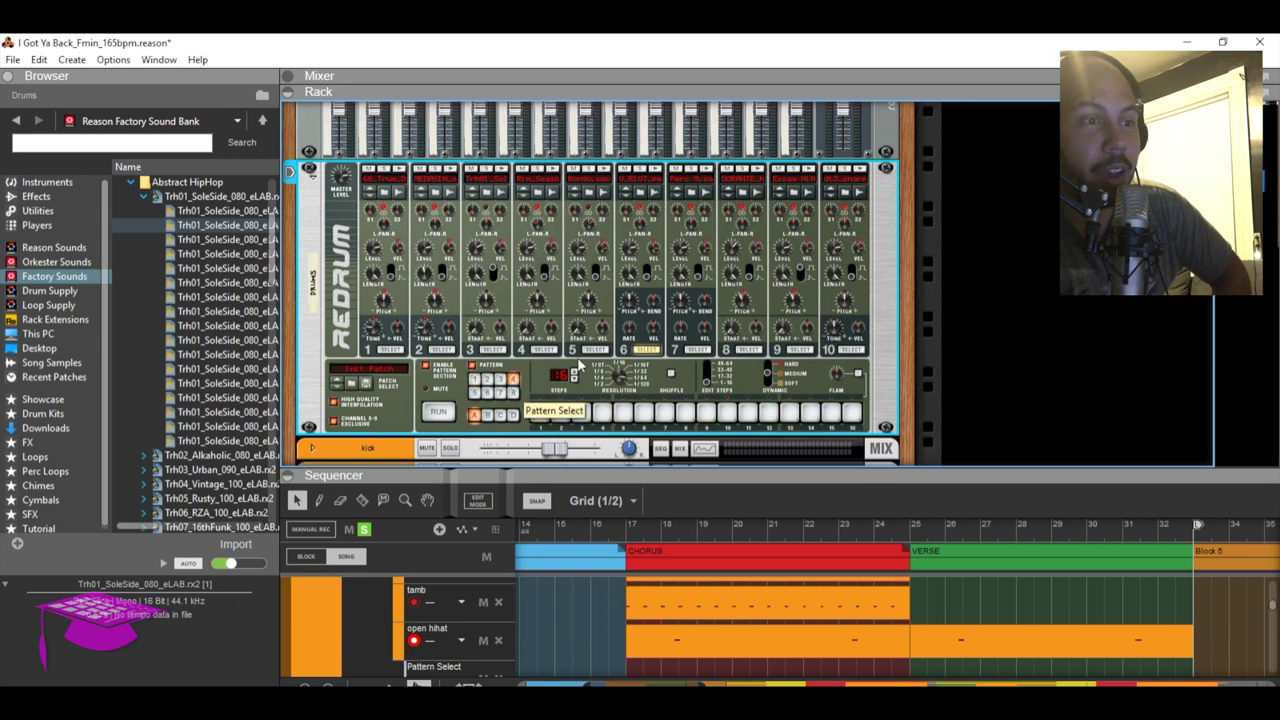
{"action": "right_click", "coordinate": [546, 389]}
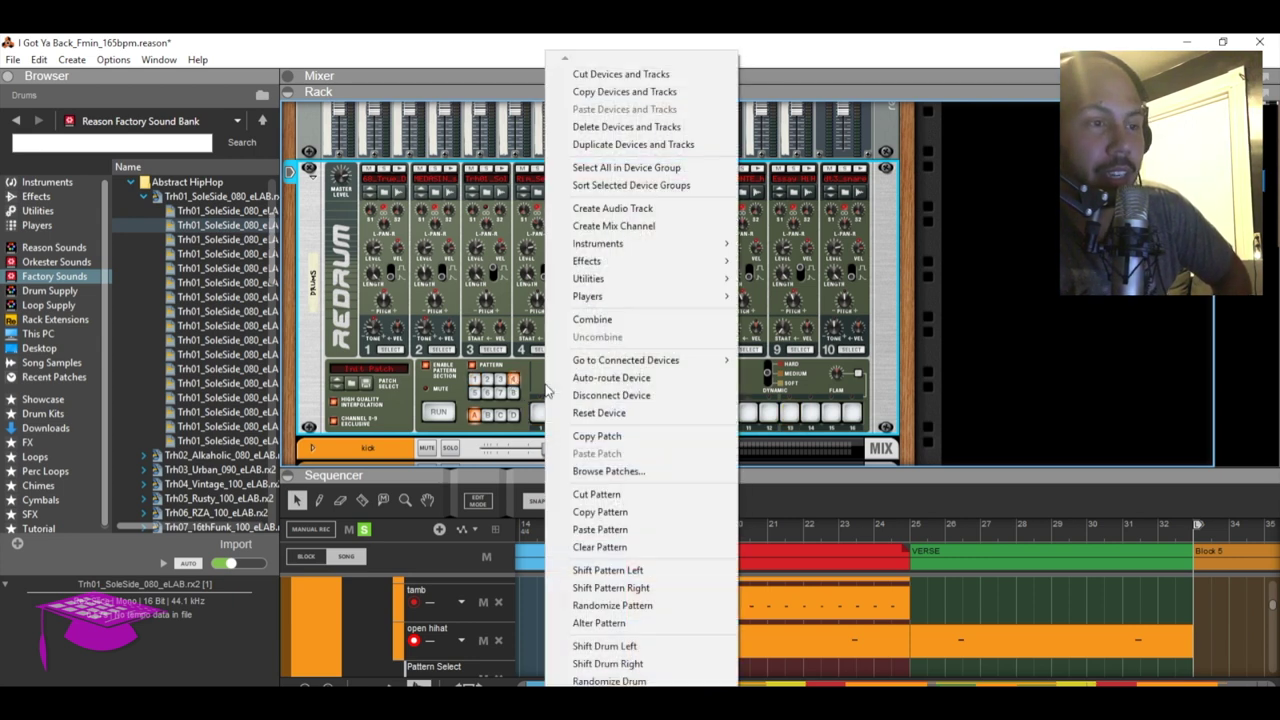
{"action": "left_click", "coordinate": [612, 605]}
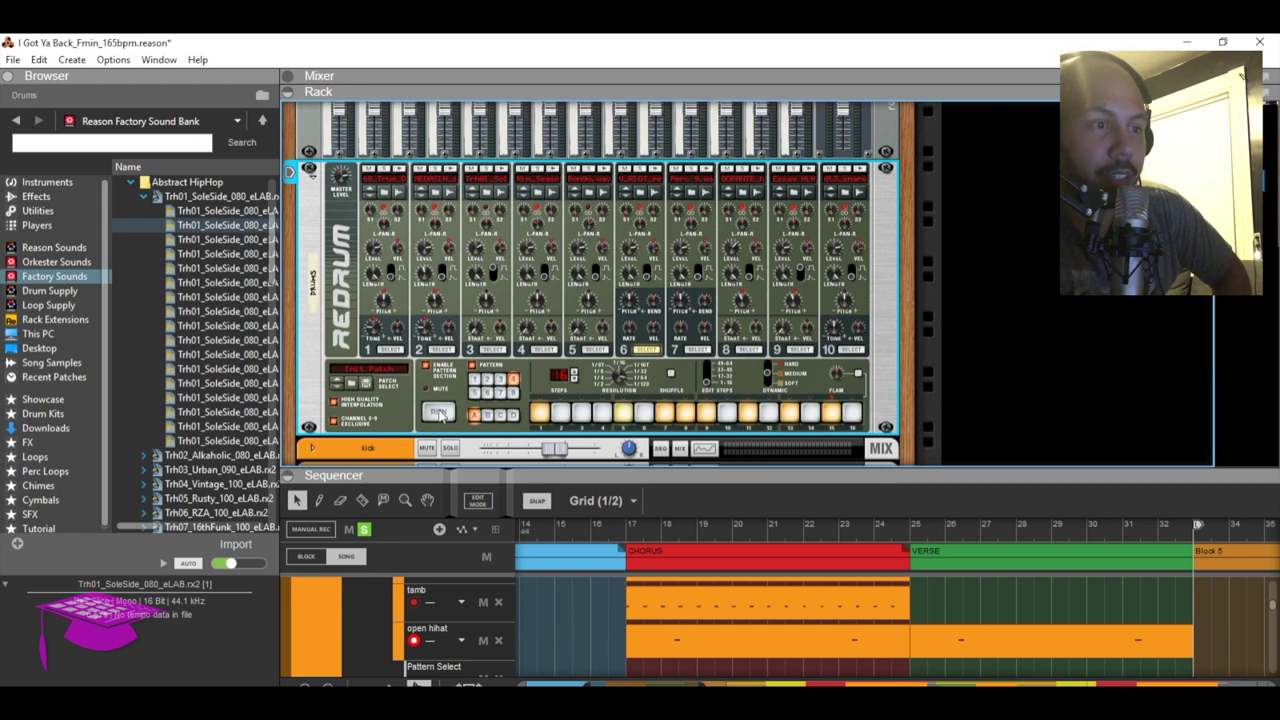
{"action": "left_click", "coordinate": [438, 413]}
{"action": "left_click", "coordinate": [438, 413]}
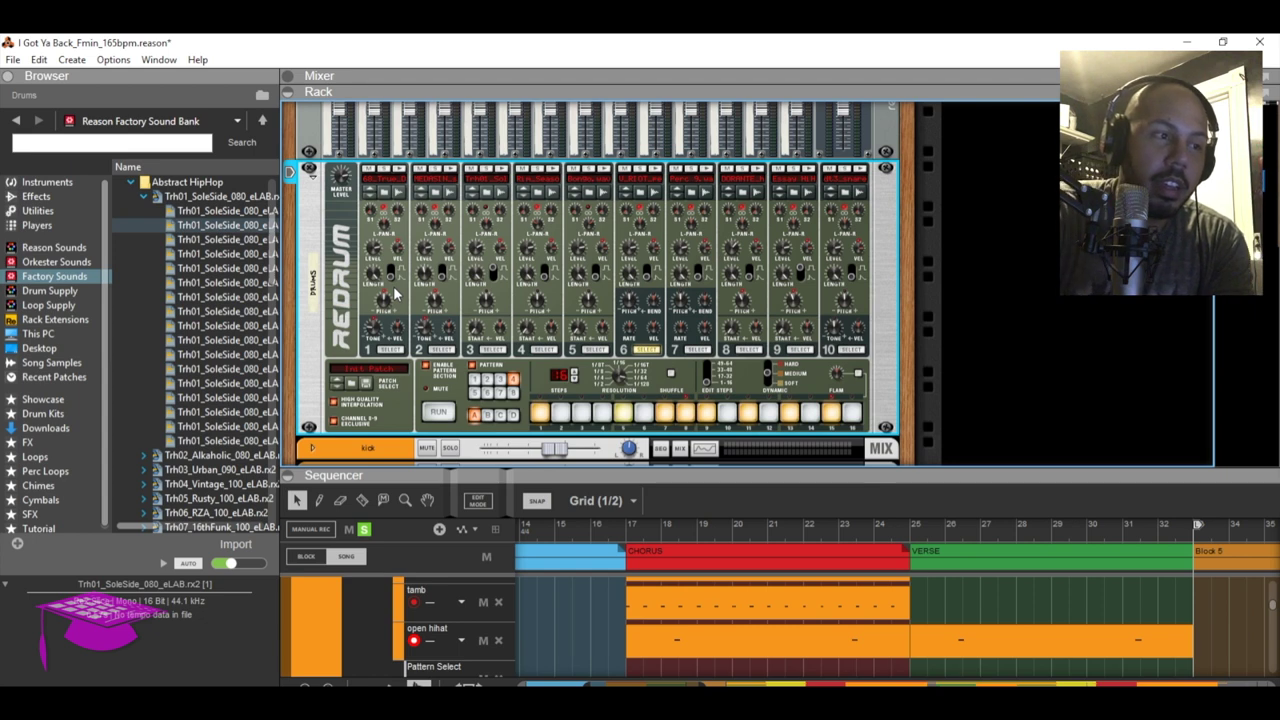
Examine the step programming of drum channels 1 and 2 in pattern 4, and of channels 1 to 4 in pattern 1
{"action": "left_click", "coordinate": [440, 349]}
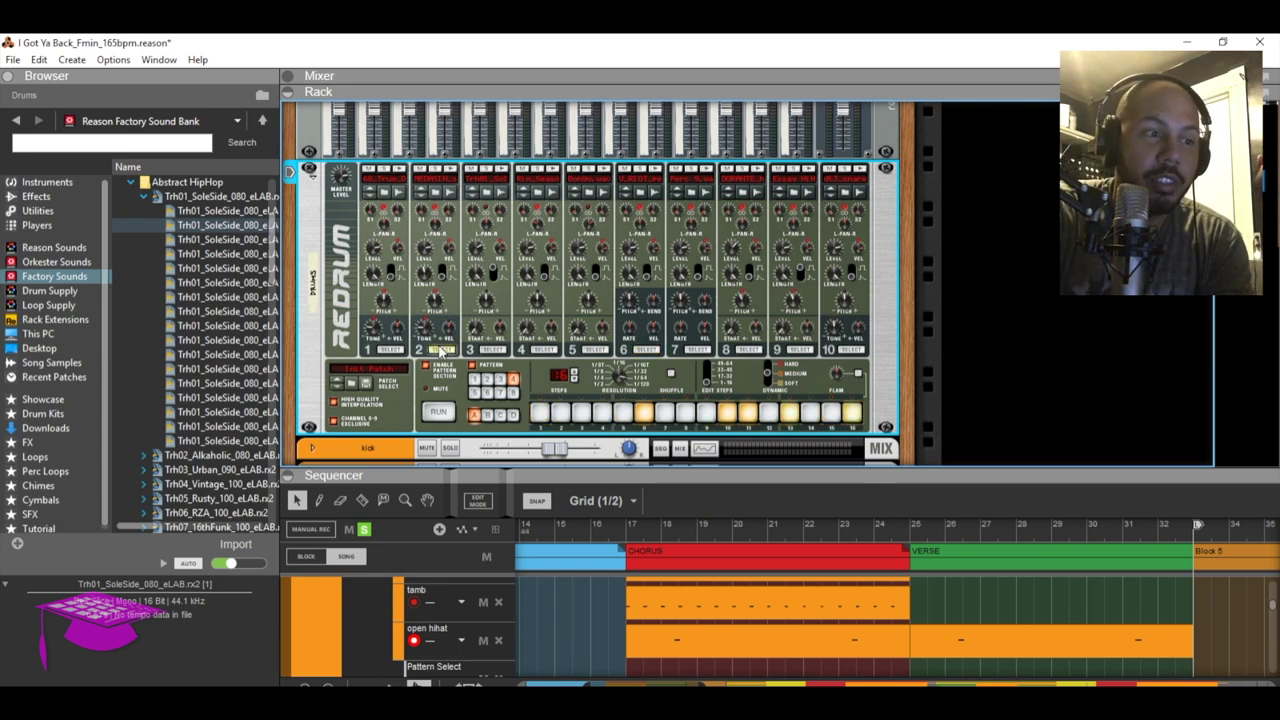
{"action": "left_click", "coordinate": [391, 351]}
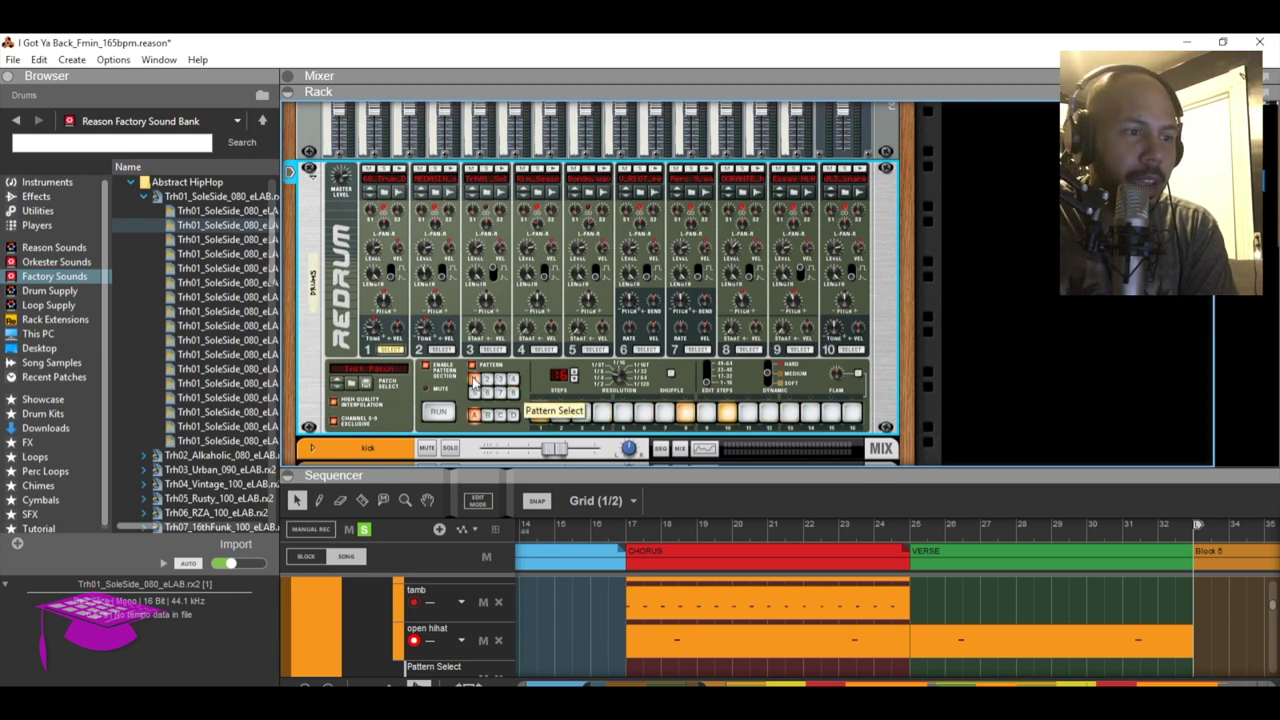
{"action": "left_click", "coordinate": [475, 378]}
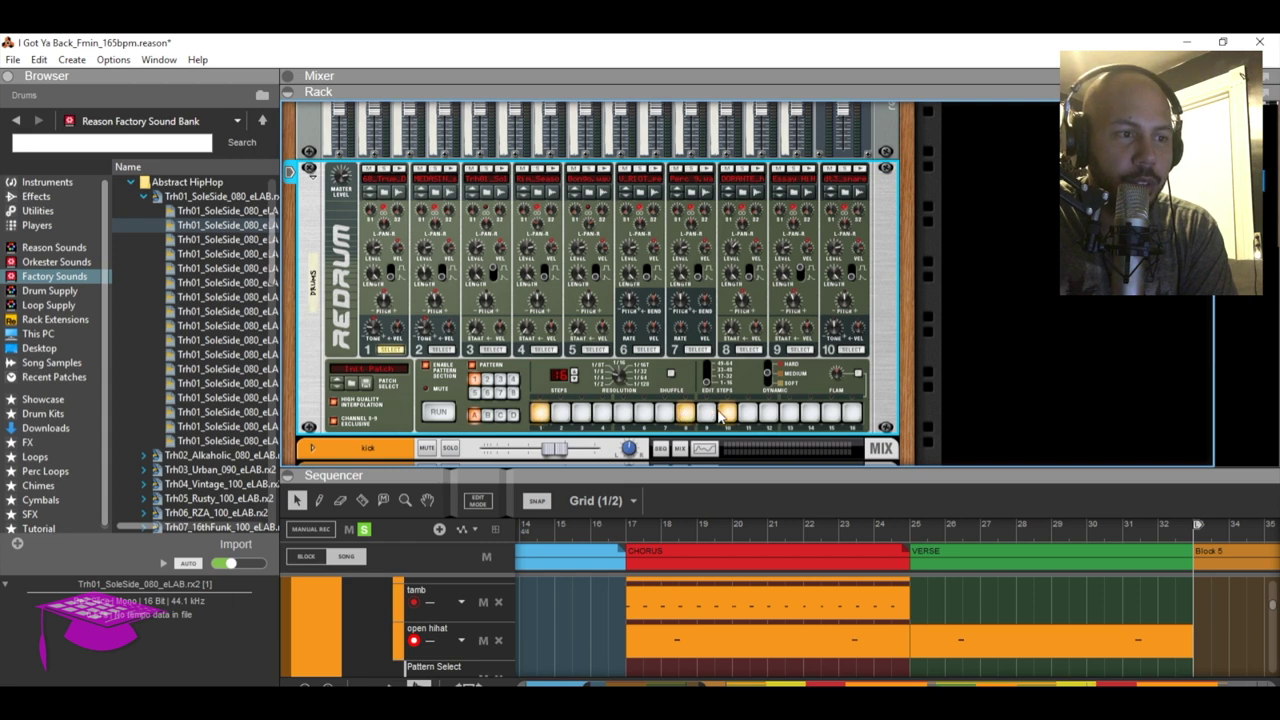
{"action": "left_click", "coordinate": [445, 350]}
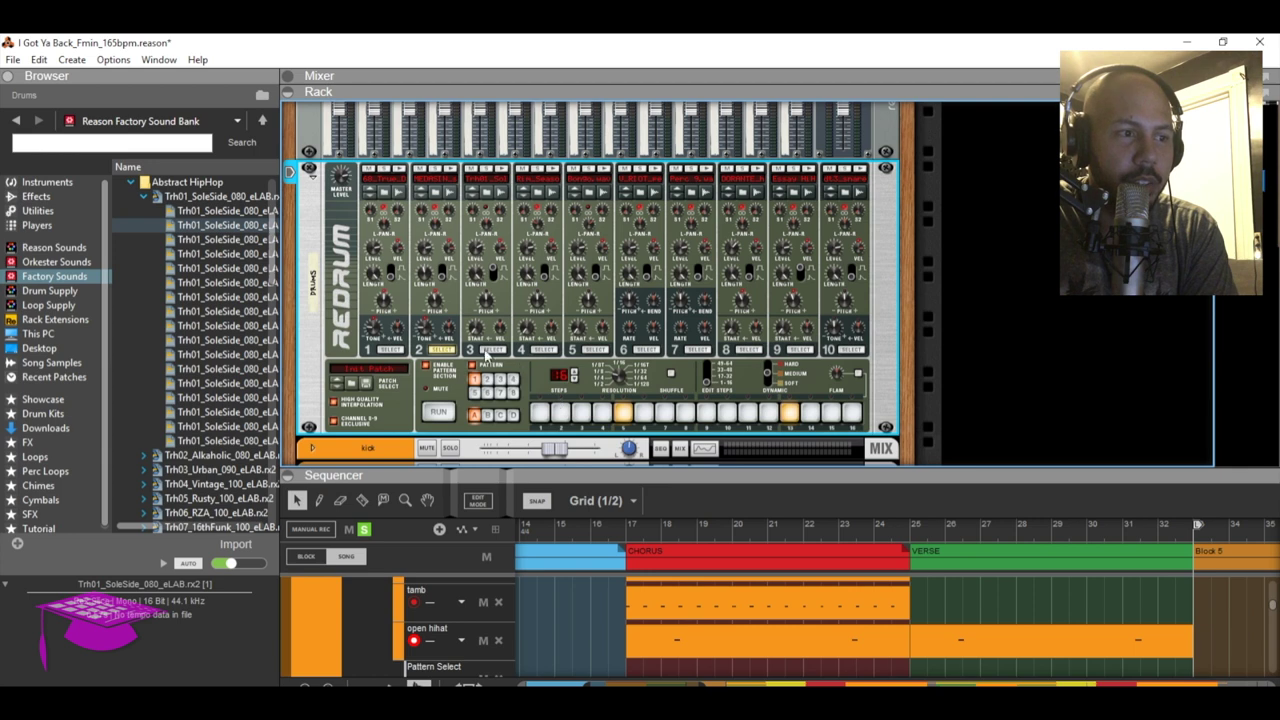
{"action": "left_click", "coordinate": [487, 350]}
{"action": "left_click", "coordinate": [541, 350]}
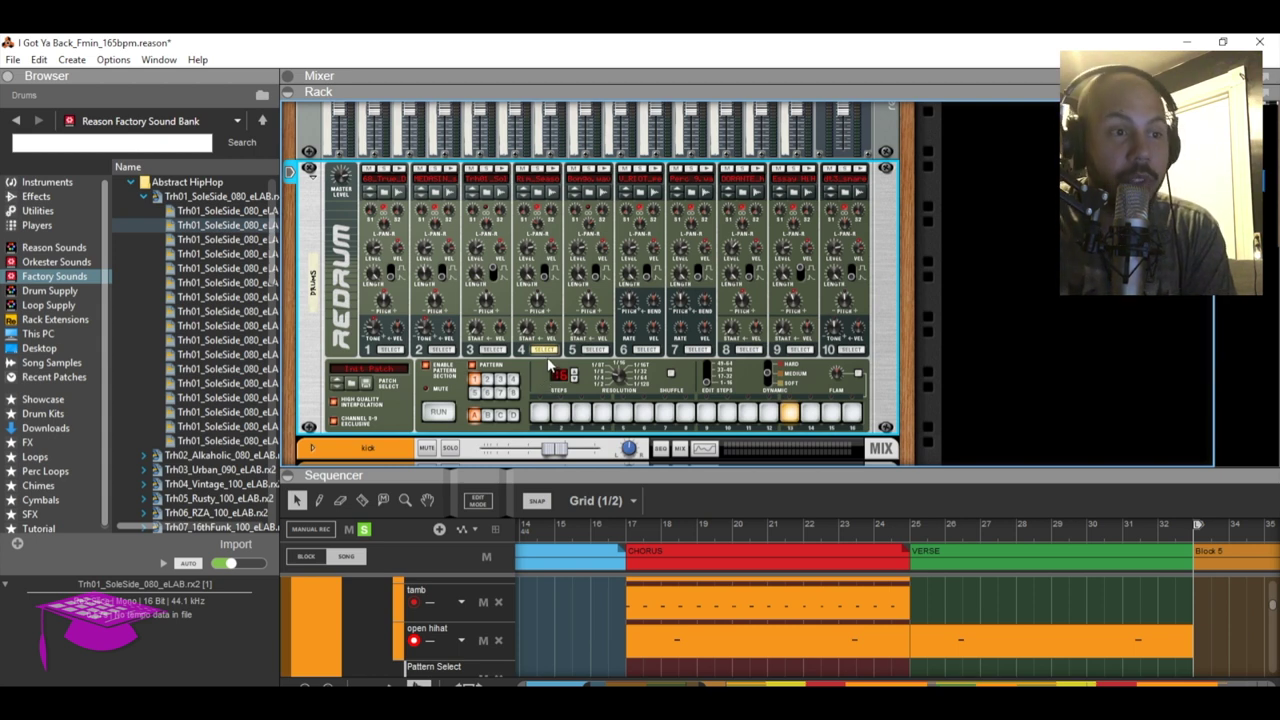
{"action": "left_click", "coordinate": [390, 350]}
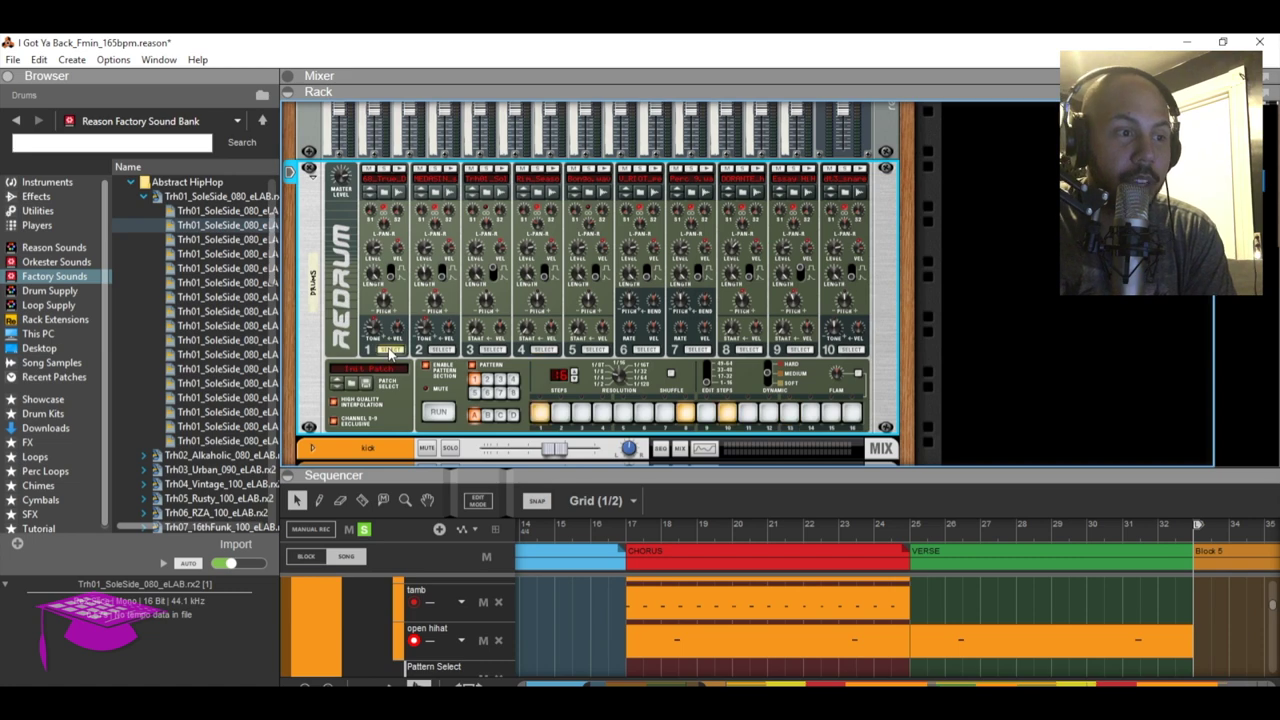
Try the Alter Pattern function twice on Redrum's pattern 1 with drum channel 1 selected
{"action": "right_click", "coordinate": [395, 413]}
{"action": "left_click", "coordinate": [372, 404]}
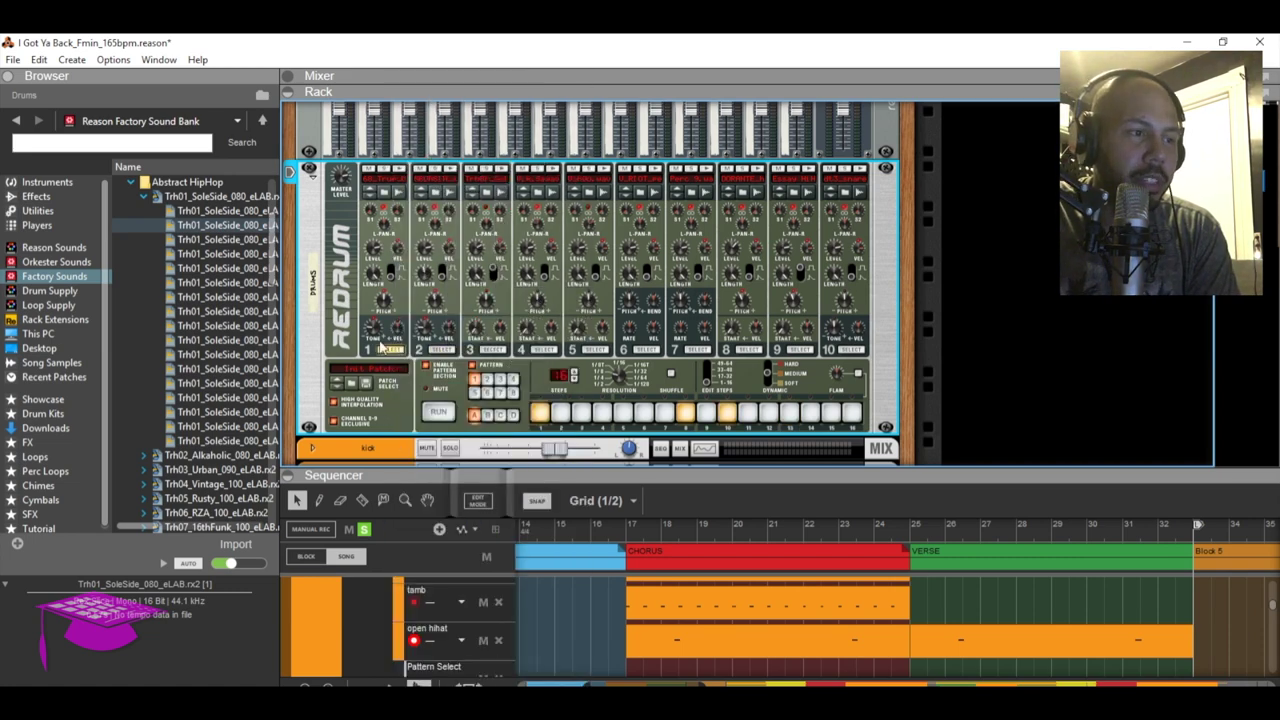
{"action": "right_click", "coordinate": [394, 397]}
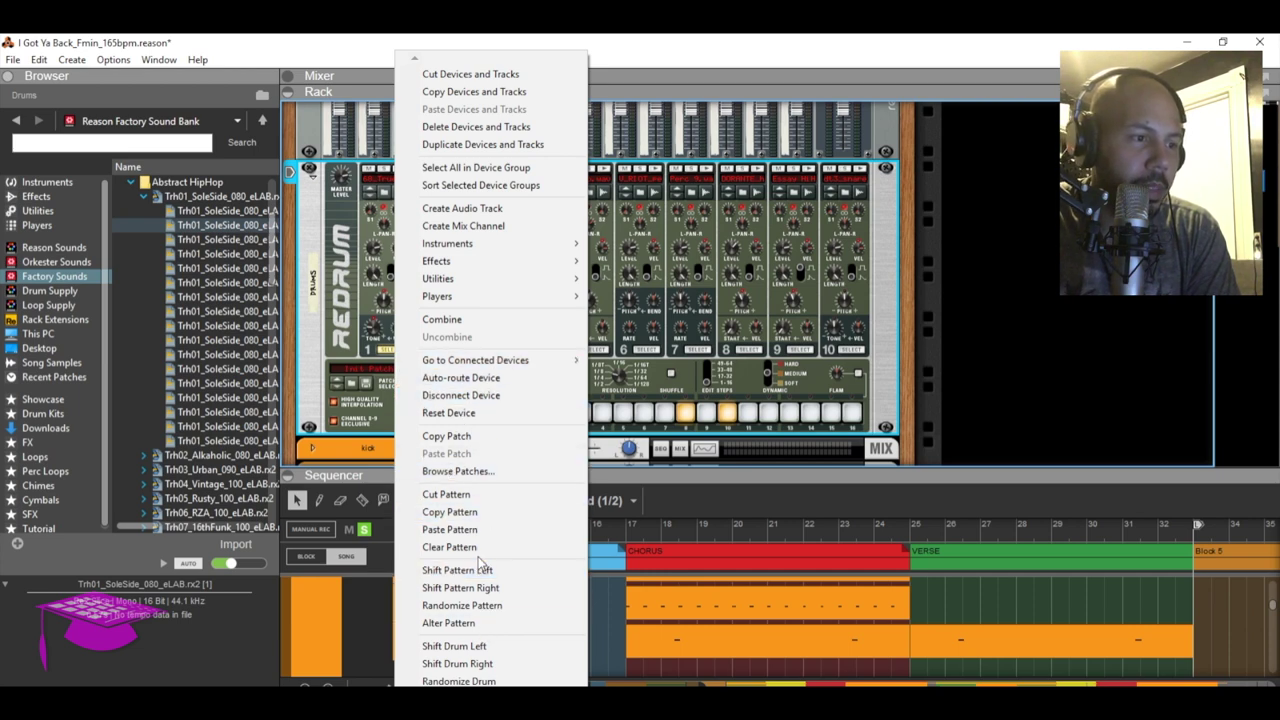
{"action": "left_click", "coordinate": [463, 625]}
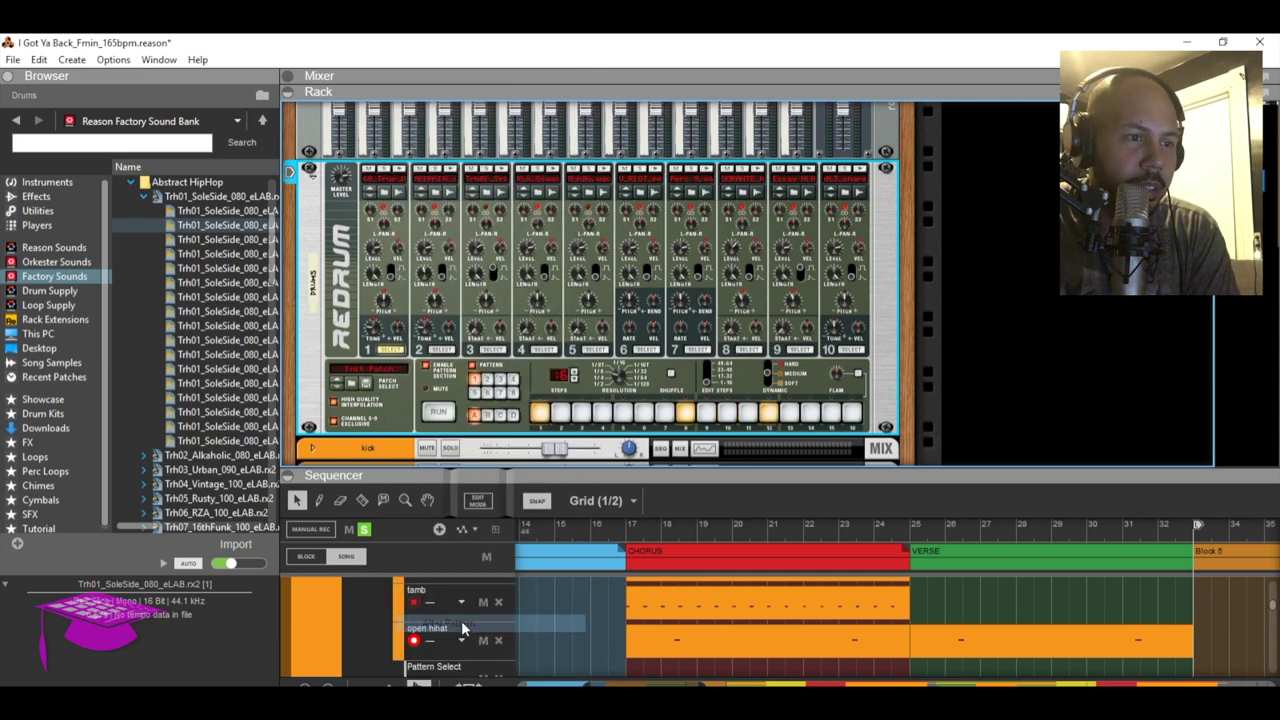
{"action": "right_click", "coordinate": [396, 405]}
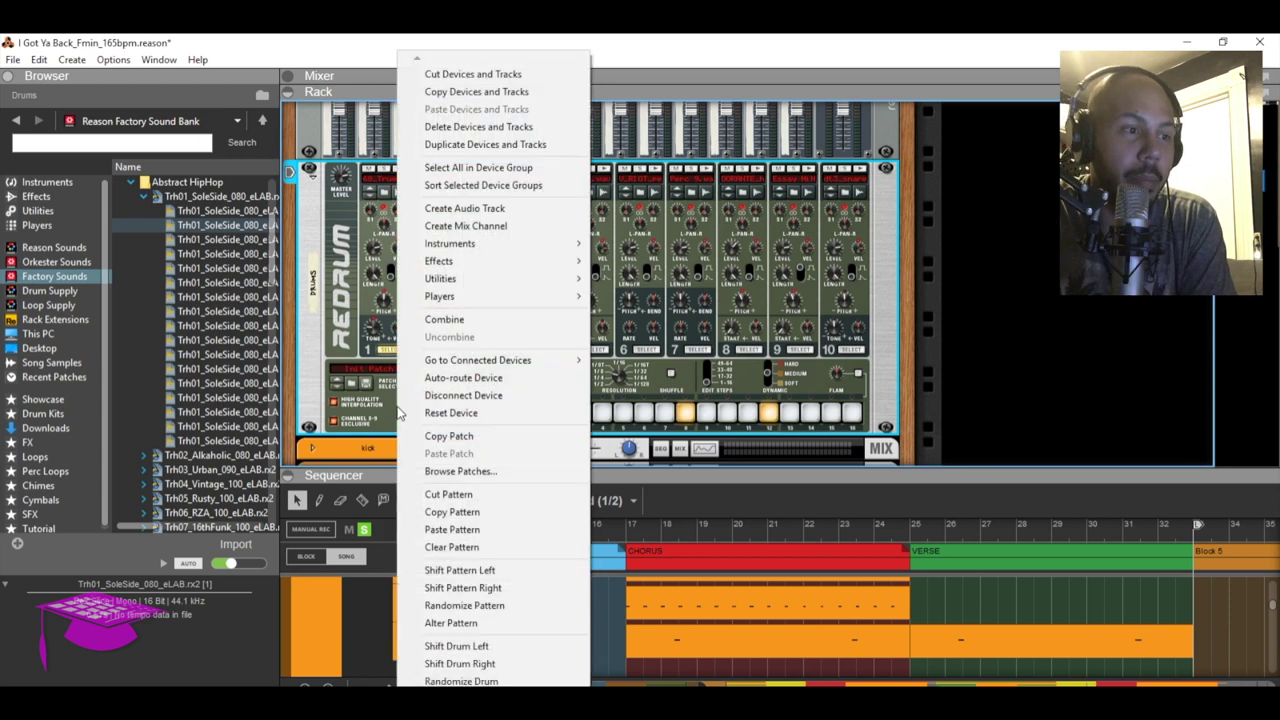
{"action": "left_click", "coordinate": [465, 627]}
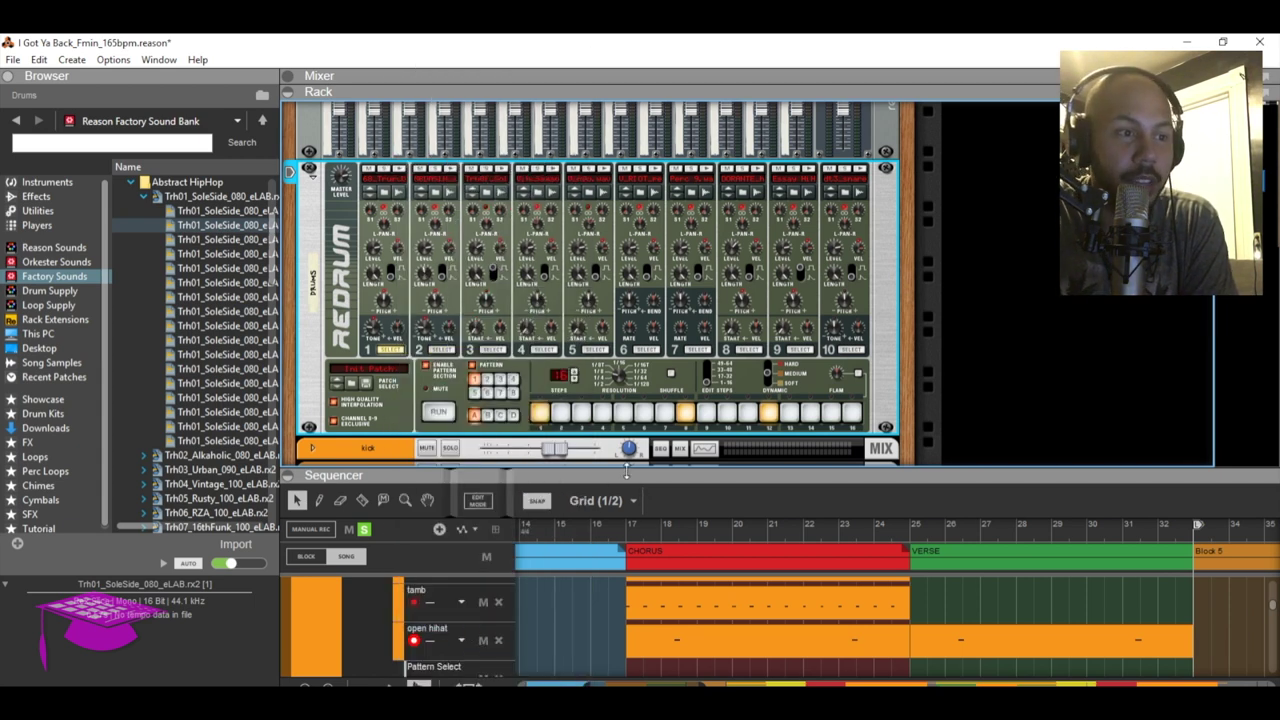
Select drum channel 6 in Redrum's pattern 1 and randomize only that drum's steps
{"action": "left_click", "coordinate": [441, 349]}
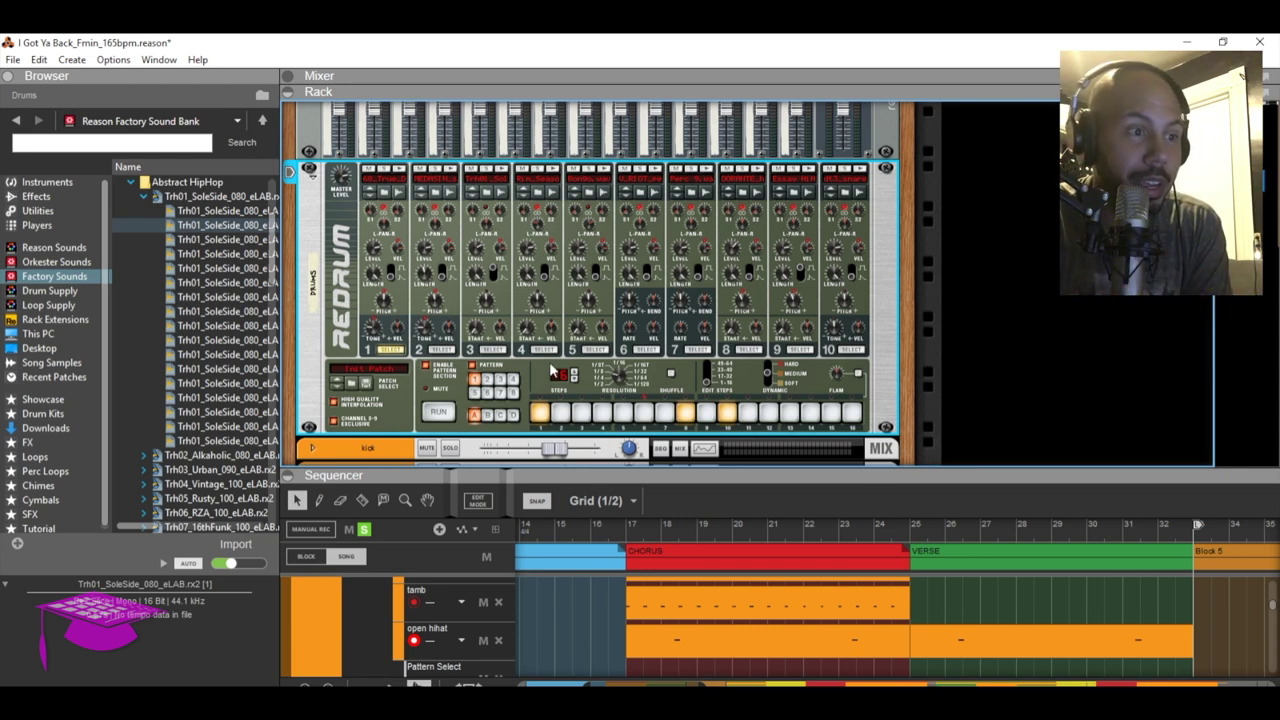
{"action": "left_click", "coordinate": [590, 350]}
{"action": "left_click", "coordinate": [638, 352]}
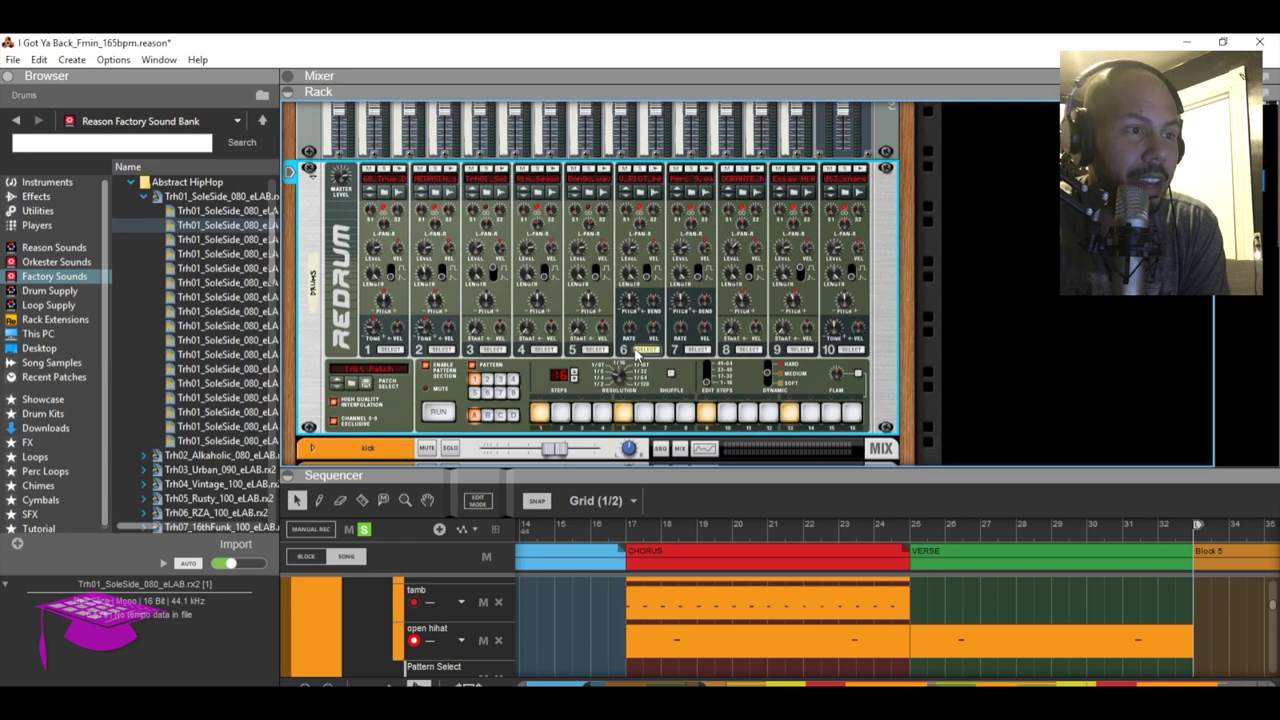
{"action": "right_click", "coordinate": [538, 393]}
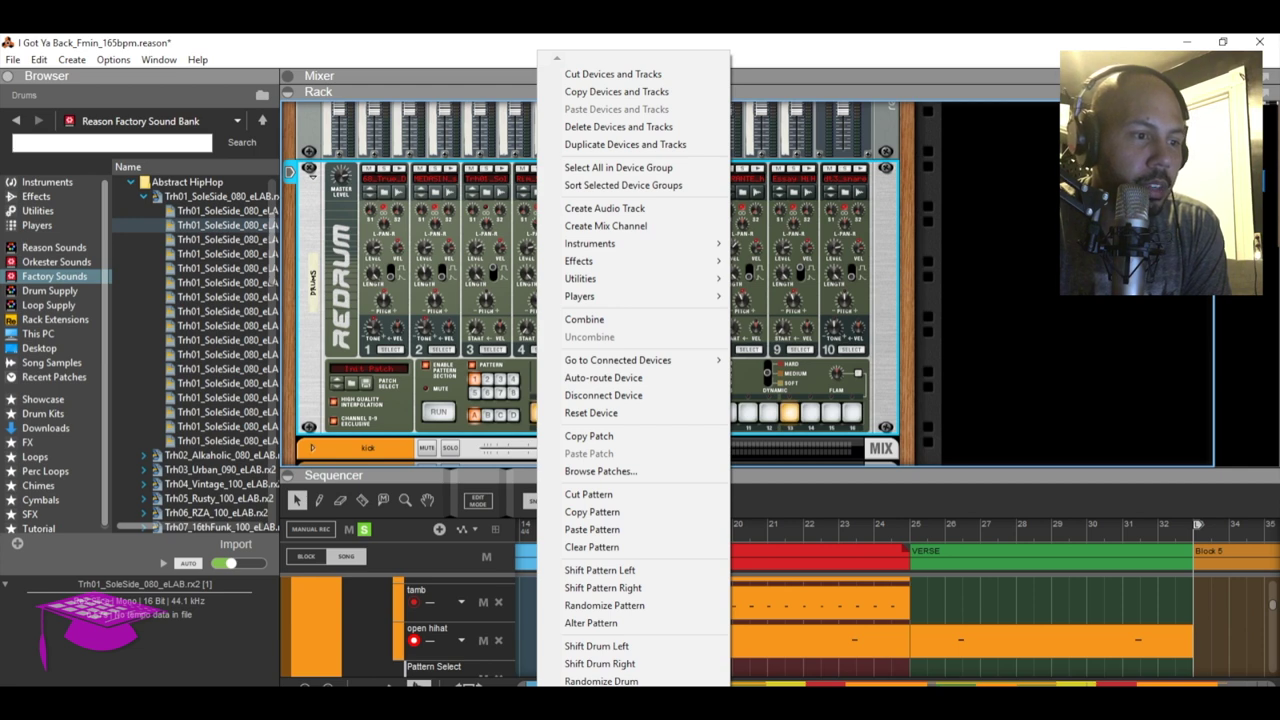
{"action": "left_click", "coordinate": [601, 681]}
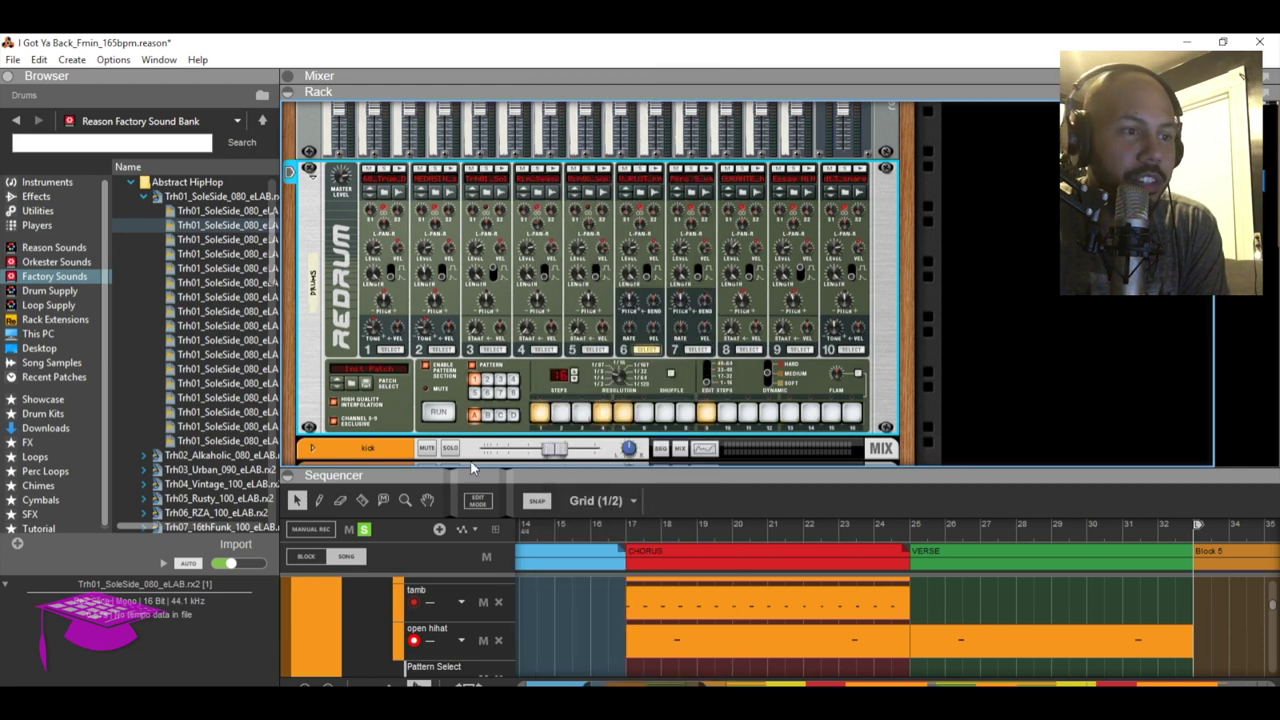
Compare the step programming of drum channels 2, 1, 10, 8 and 6 in pattern 1 and check the pattern commands
{"action": "left_click", "coordinate": [437, 350]}
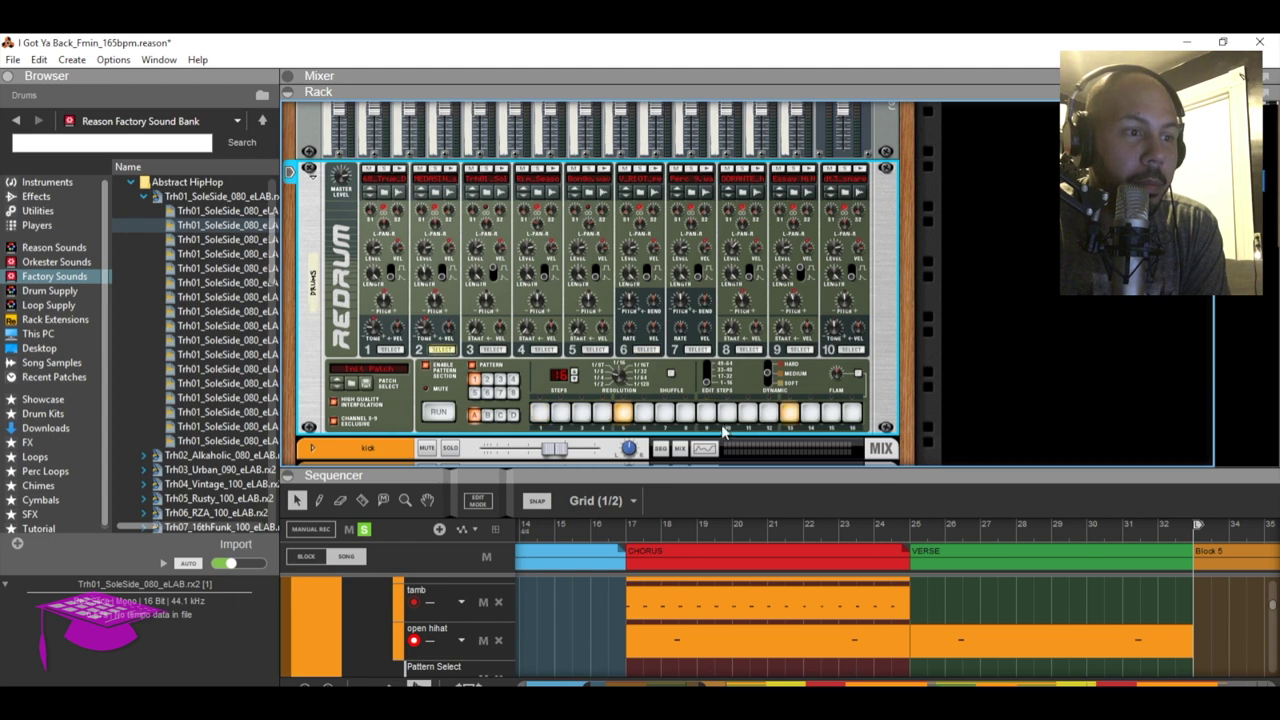
{"action": "left_click", "coordinate": [389, 350]}
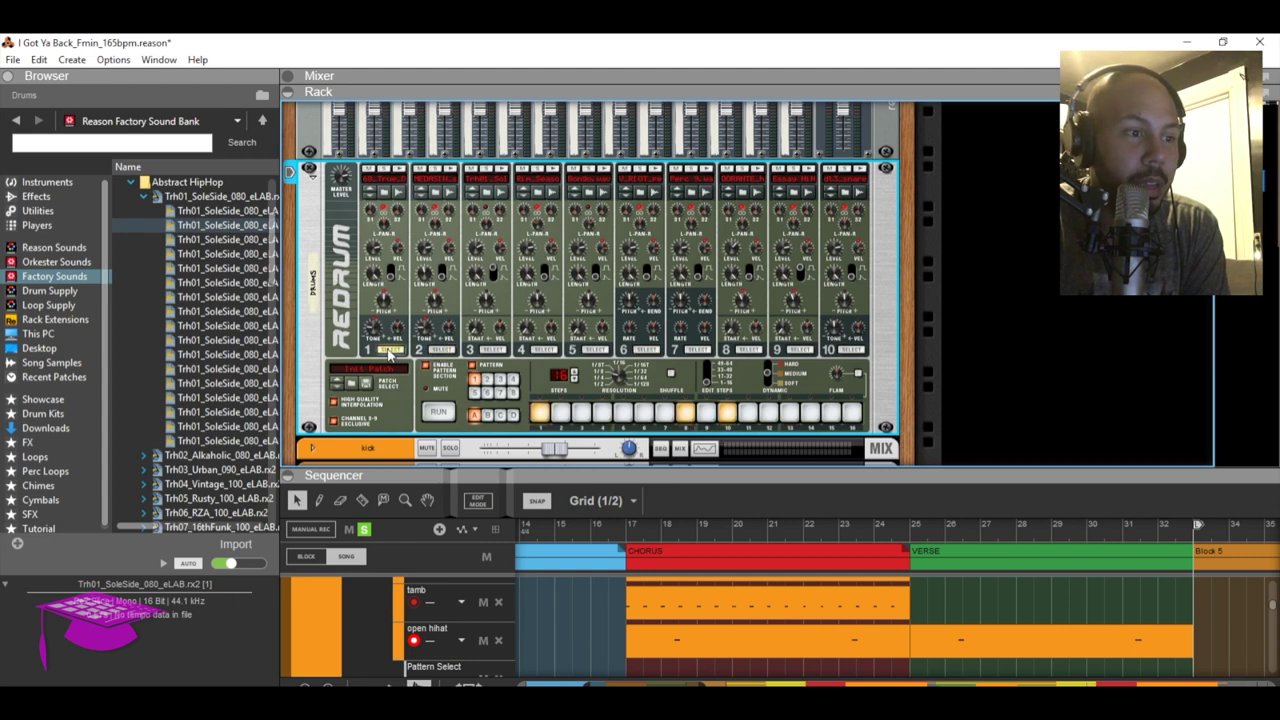
{"action": "left_click", "coordinate": [848, 350]}
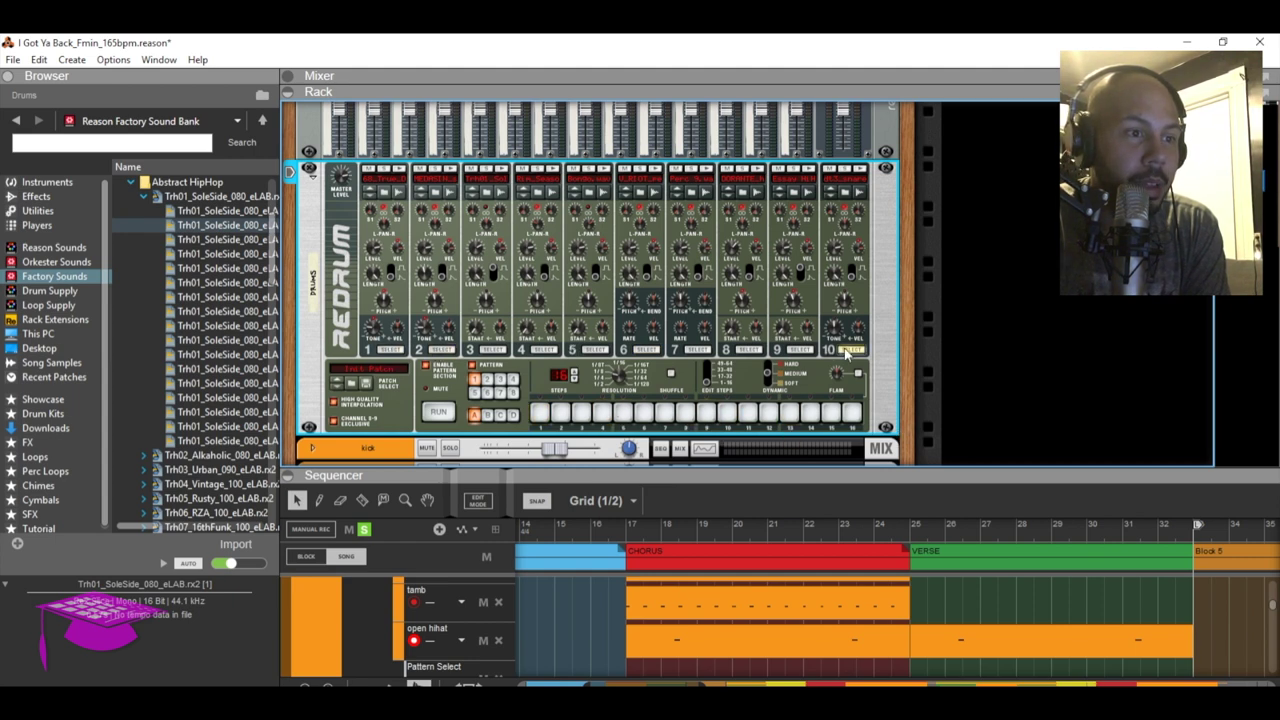
{"action": "left_click", "coordinate": [745, 350]}
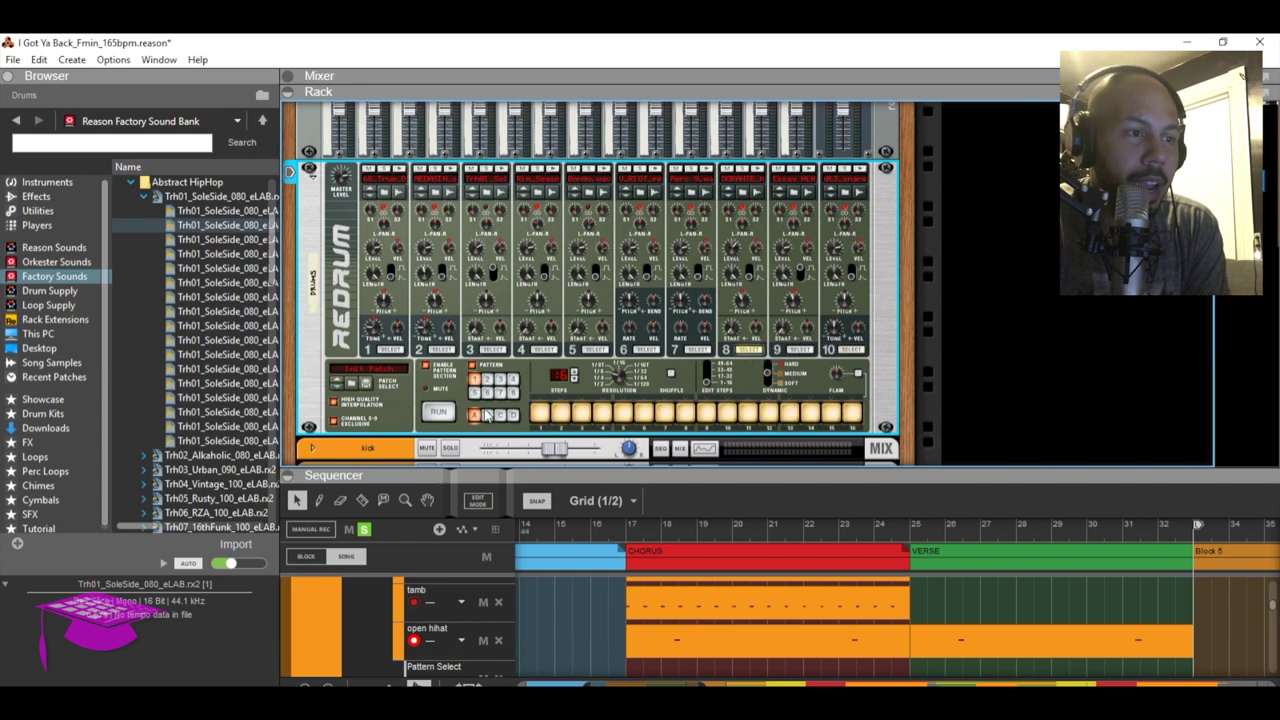
{"action": "left_click", "coordinate": [646, 350]}
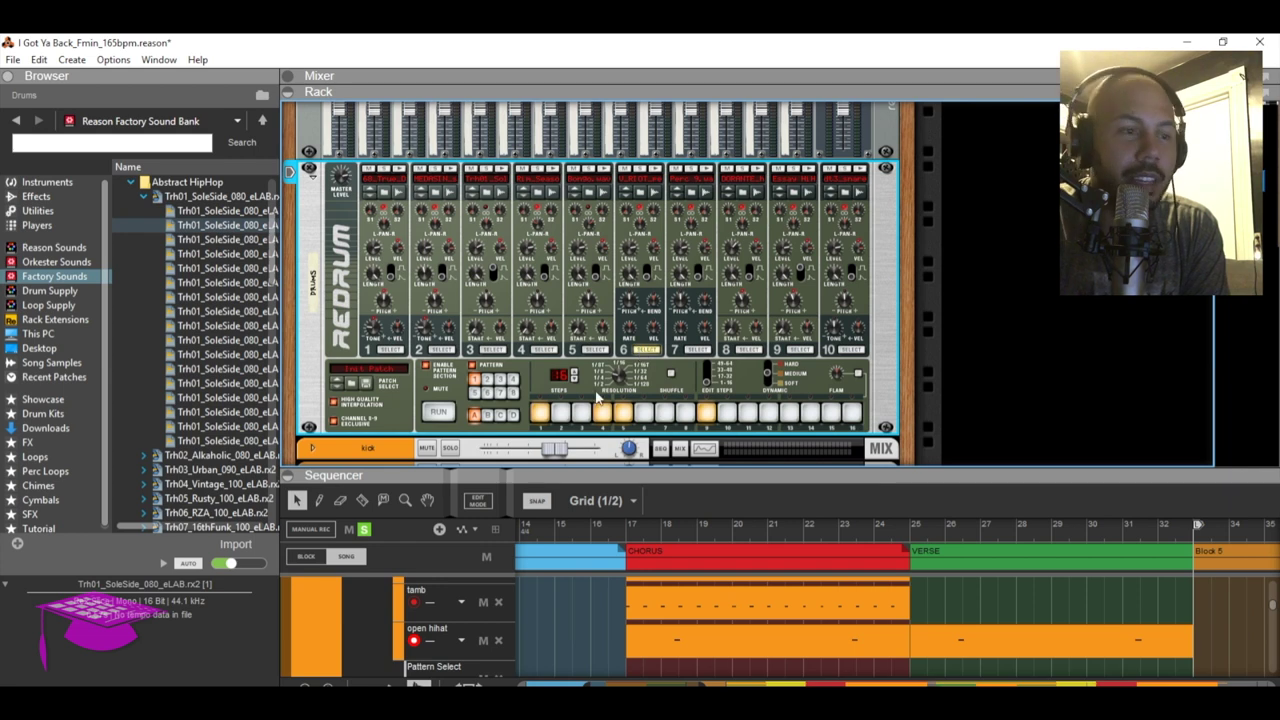
{"action": "right_click", "coordinate": [548, 395]}
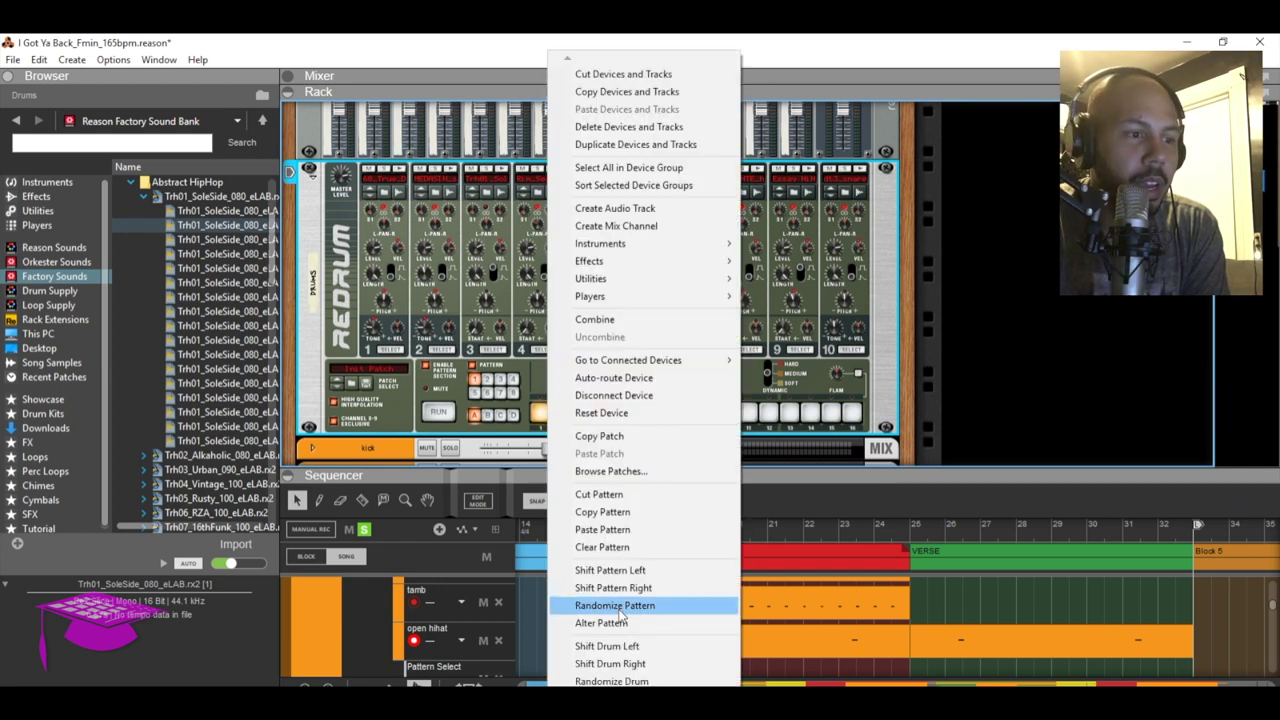
{"action": "key", "text": "Escape"}
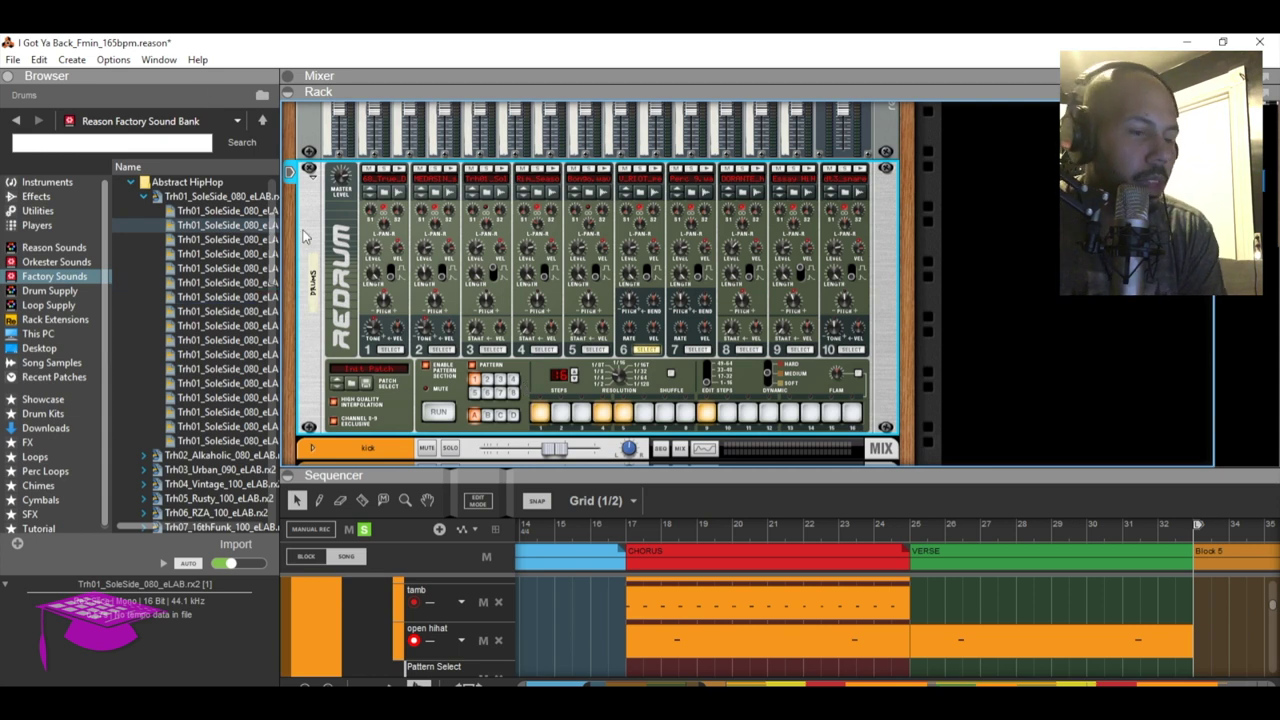
Copy Redrum's pattern 1 to its sequencer track across Block 5, from bar 33 to 41
{"action": "scroll", "coordinate": [383, 337], "scroll_direction": "up", "scroll_amount": 1}
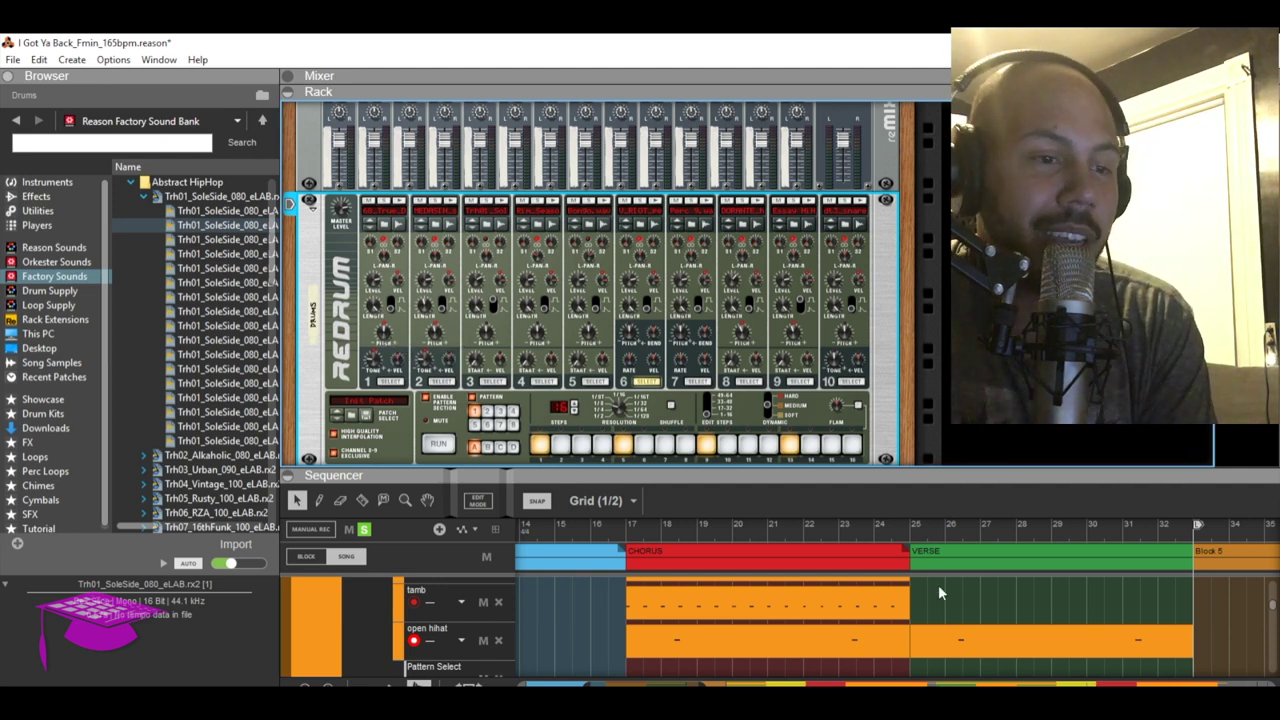
{"action": "scroll", "coordinate": [938, 590], "scroll_direction": "down", "scroll_amount": 1}
{"action": "left_click_drag", "start_coordinate": [636, 683], "coordinate": [700, 683]}
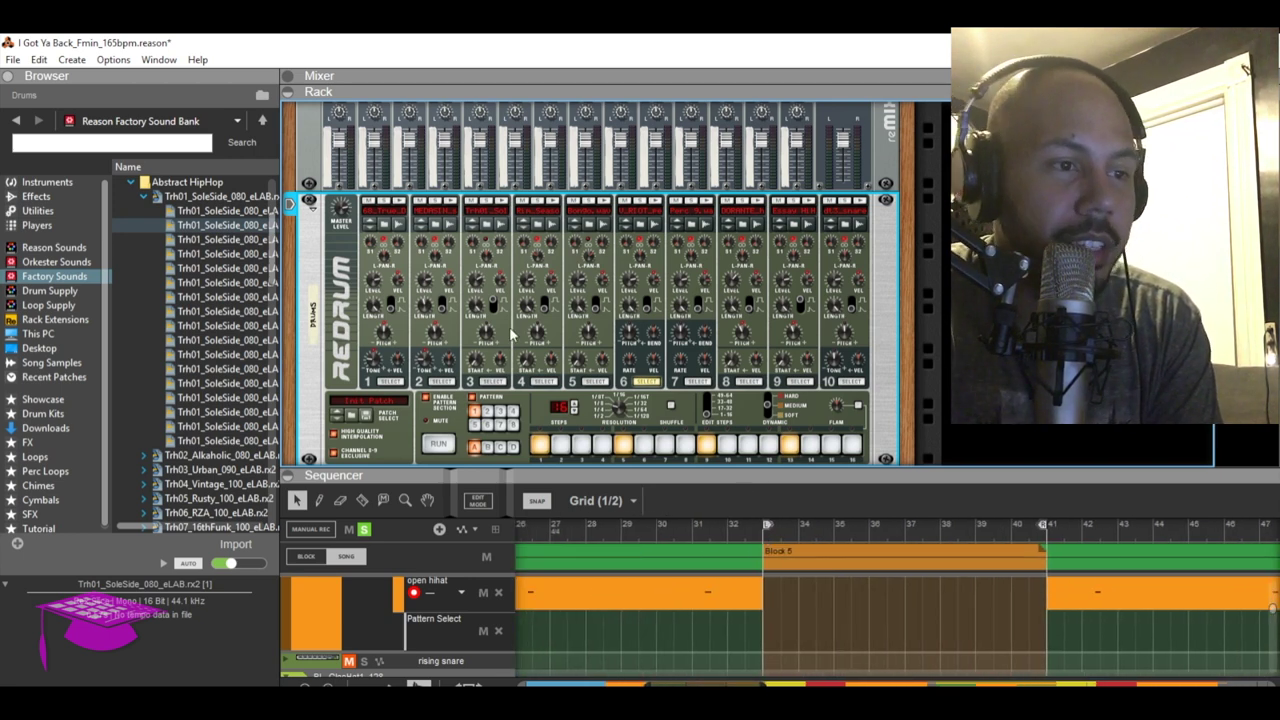
{"action": "right_click", "coordinate": [789, 620]}
{"action": "key", "text": "Escape"}
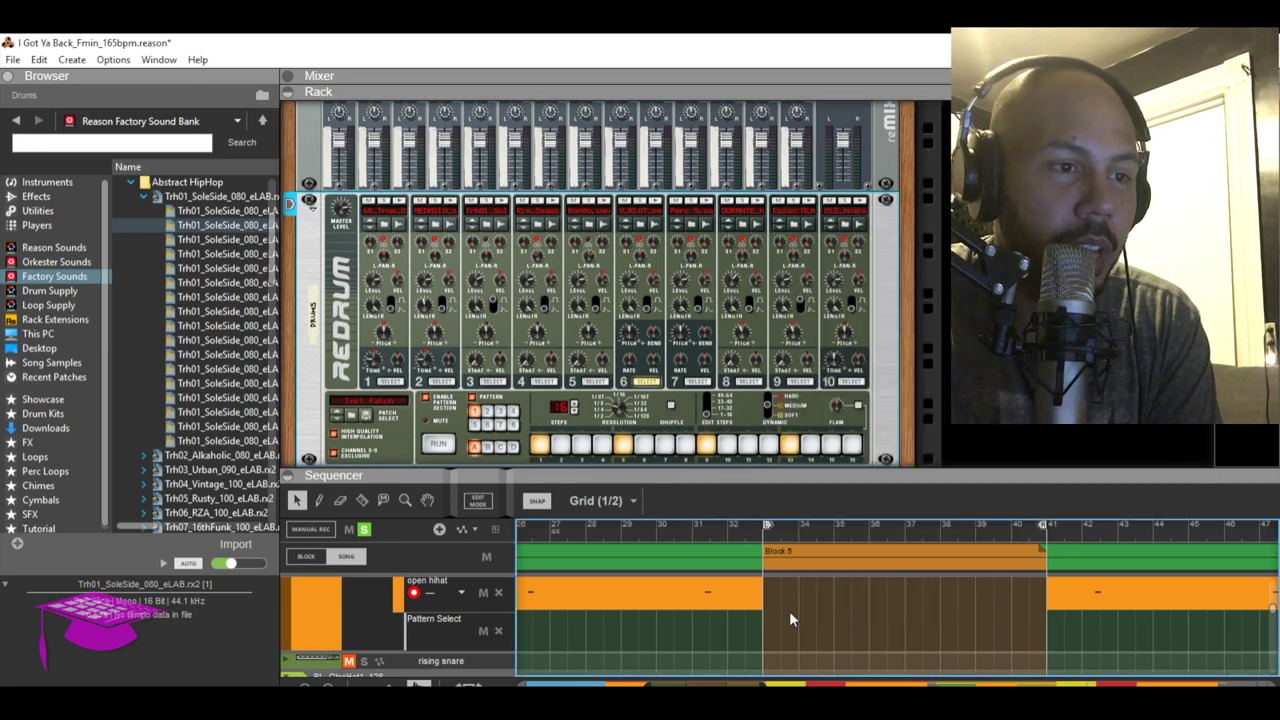
{"action": "right_click", "coordinate": [690, 408]}
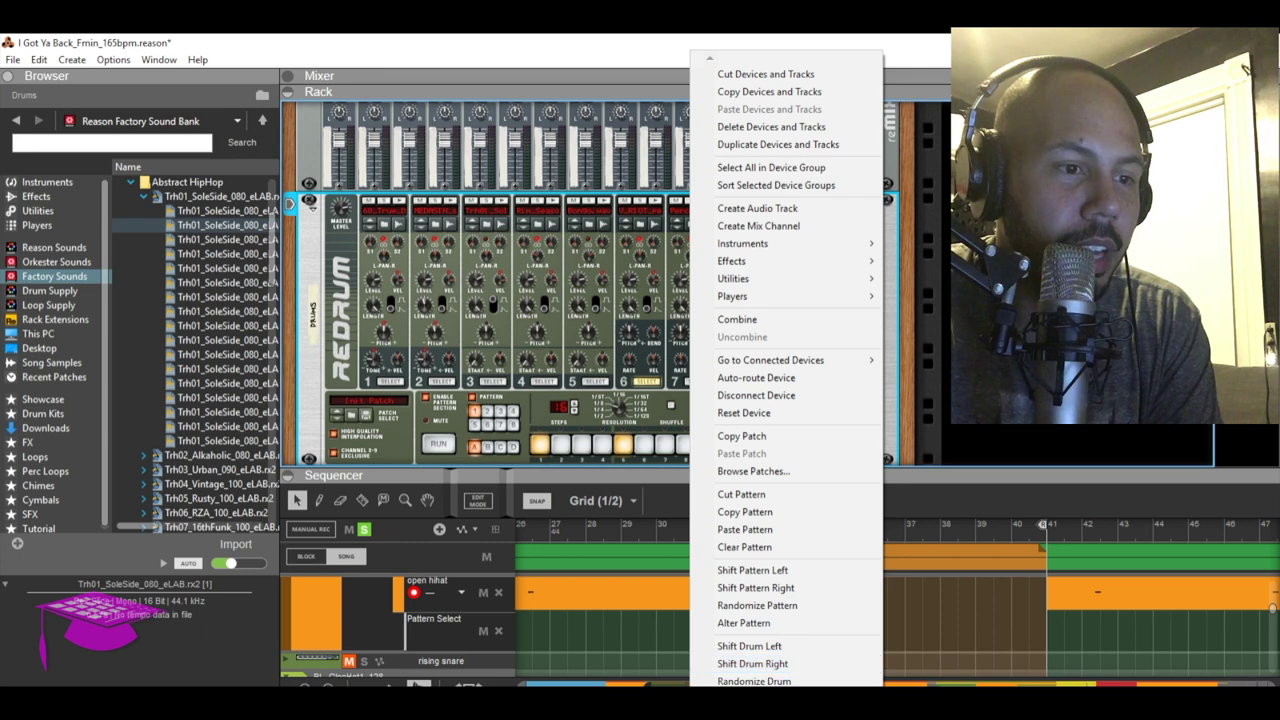
{"action": "left_click", "coordinate": [875, 585]}
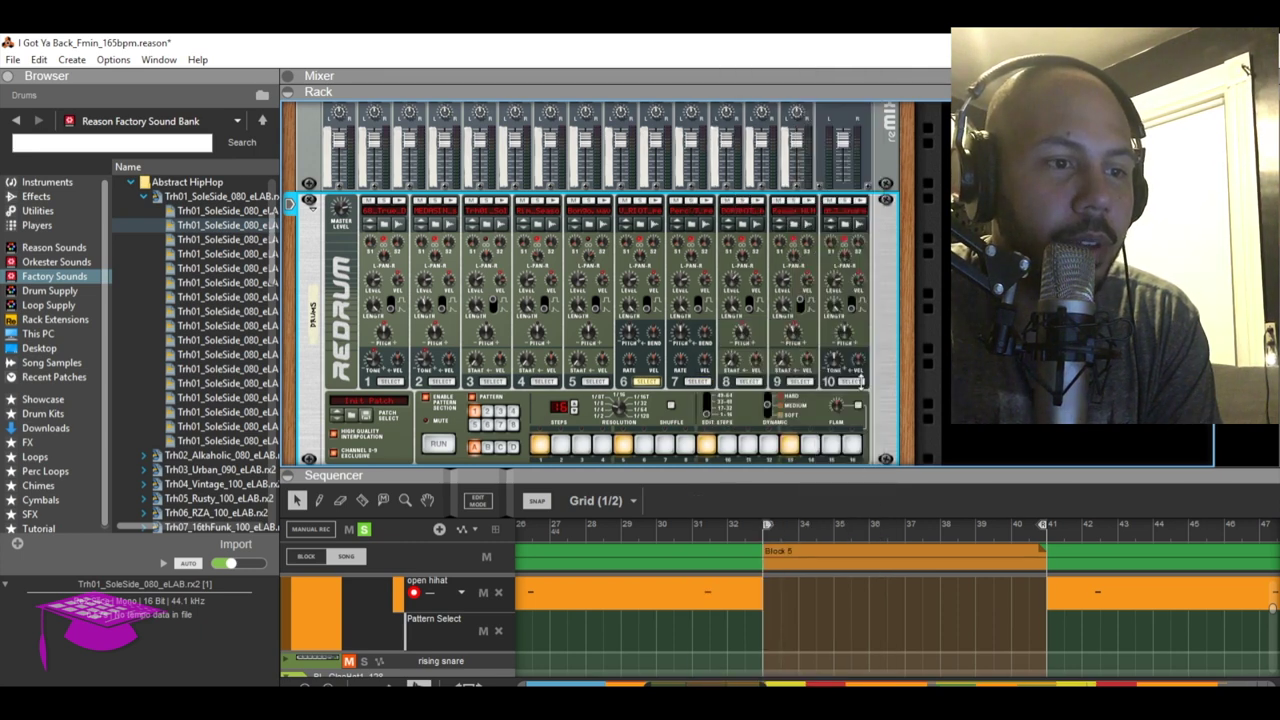
Inspect the copied pattern clip on the kick lane in Block 5 and delete it
{"action": "left_click_drag", "start_coordinate": [860, 468], "coordinate": [870, 250]}
{"action": "scroll", "coordinate": [862, 452], "scroll_direction": "up", "scroll_amount": 5}
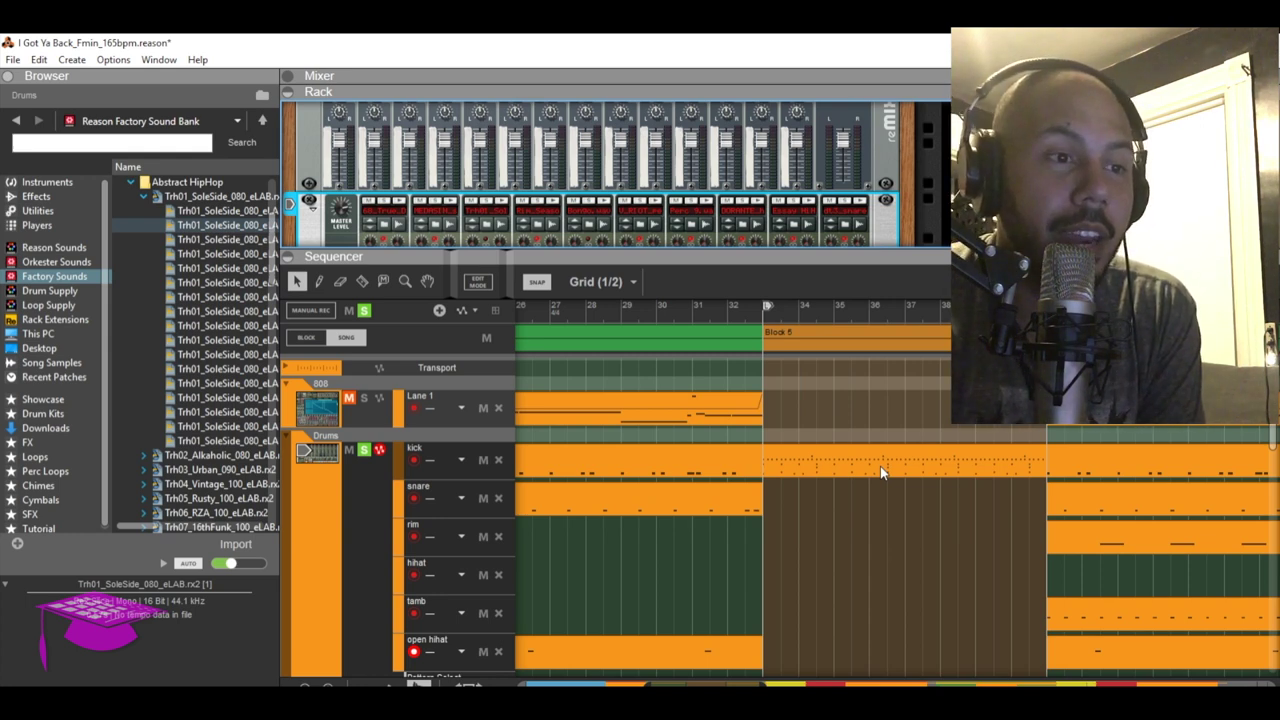
{"action": "left_click", "coordinate": [880, 466]}
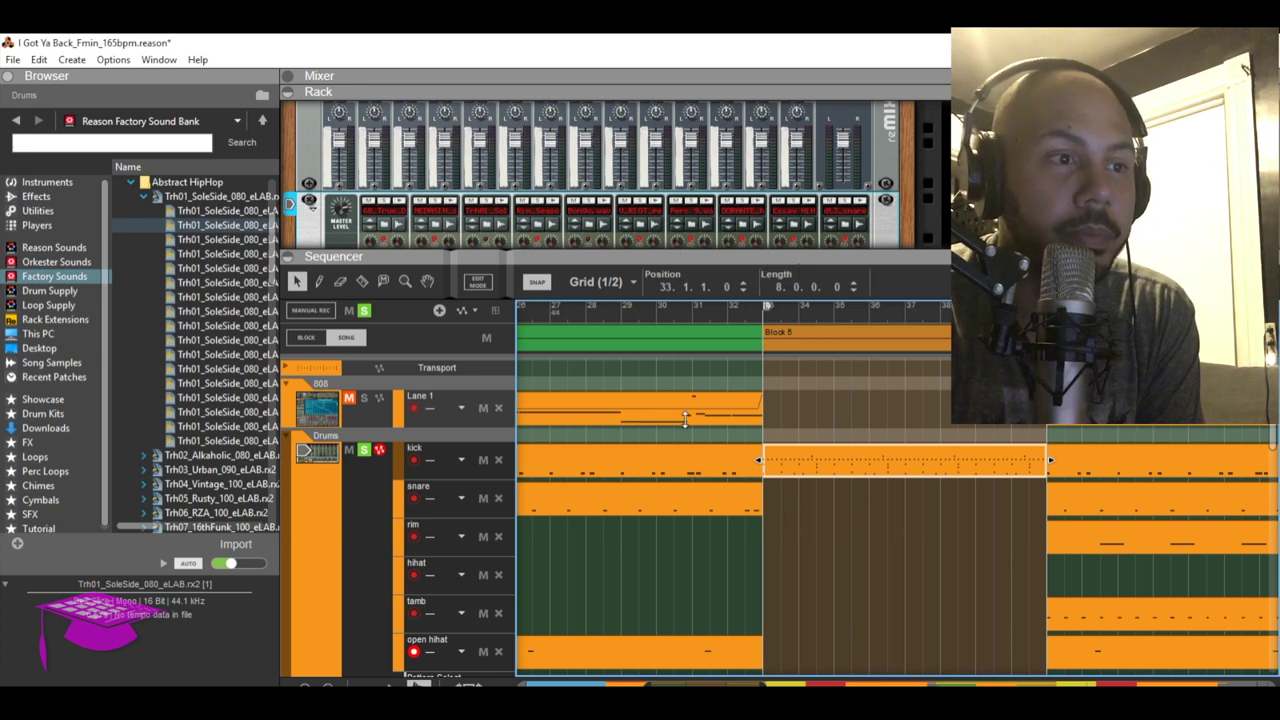
{"action": "left_click_drag", "start_coordinate": [679, 258], "coordinate": [680, 418]}
{"action": "scroll", "coordinate": [658, 357], "scroll_direction": "down", "scroll_amount": 3}
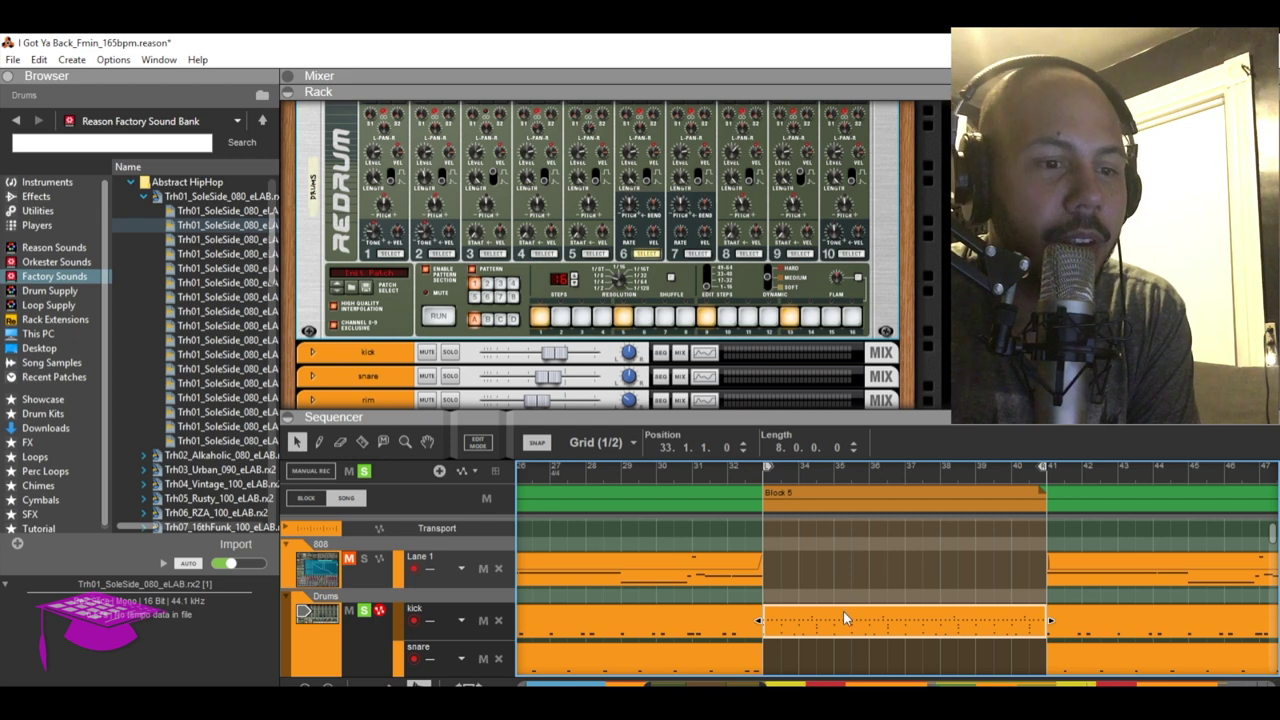
{"action": "key", "text": "Delete"}
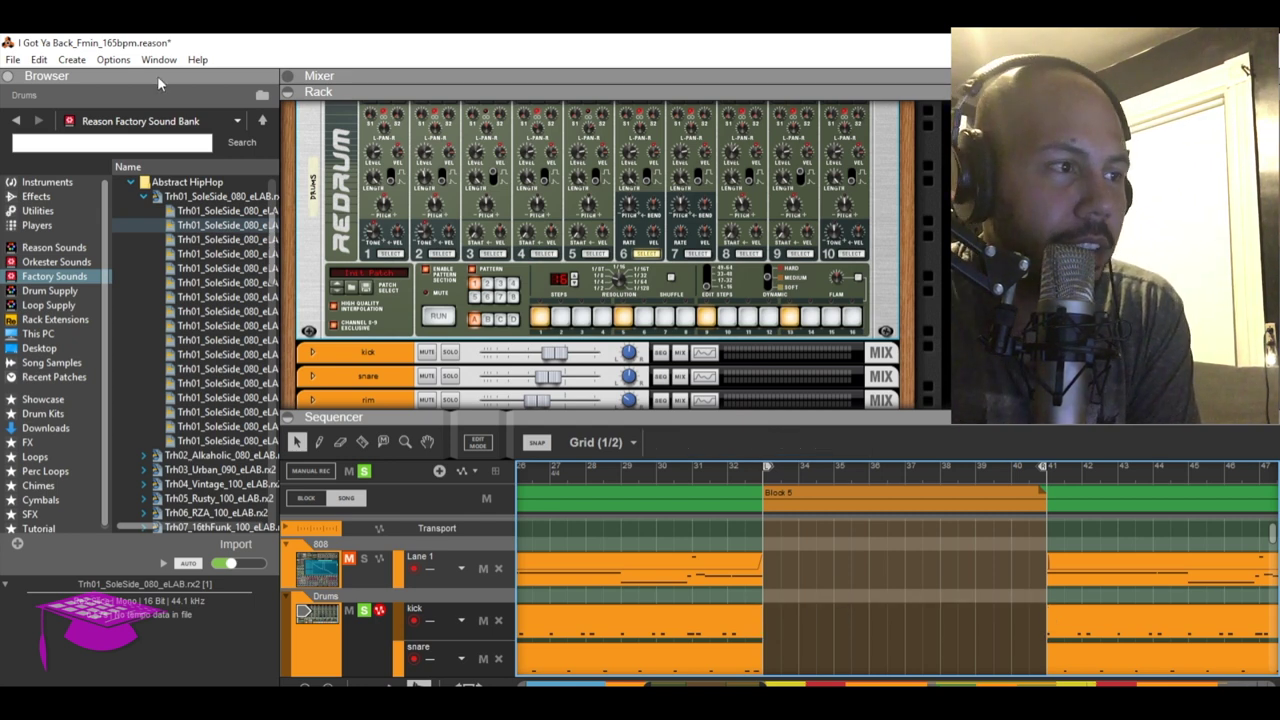
Hide the browser and enlarge the sequencer to review the drum lanes in the chorus and verse
{"action": "left_click", "coordinate": [10, 78]}
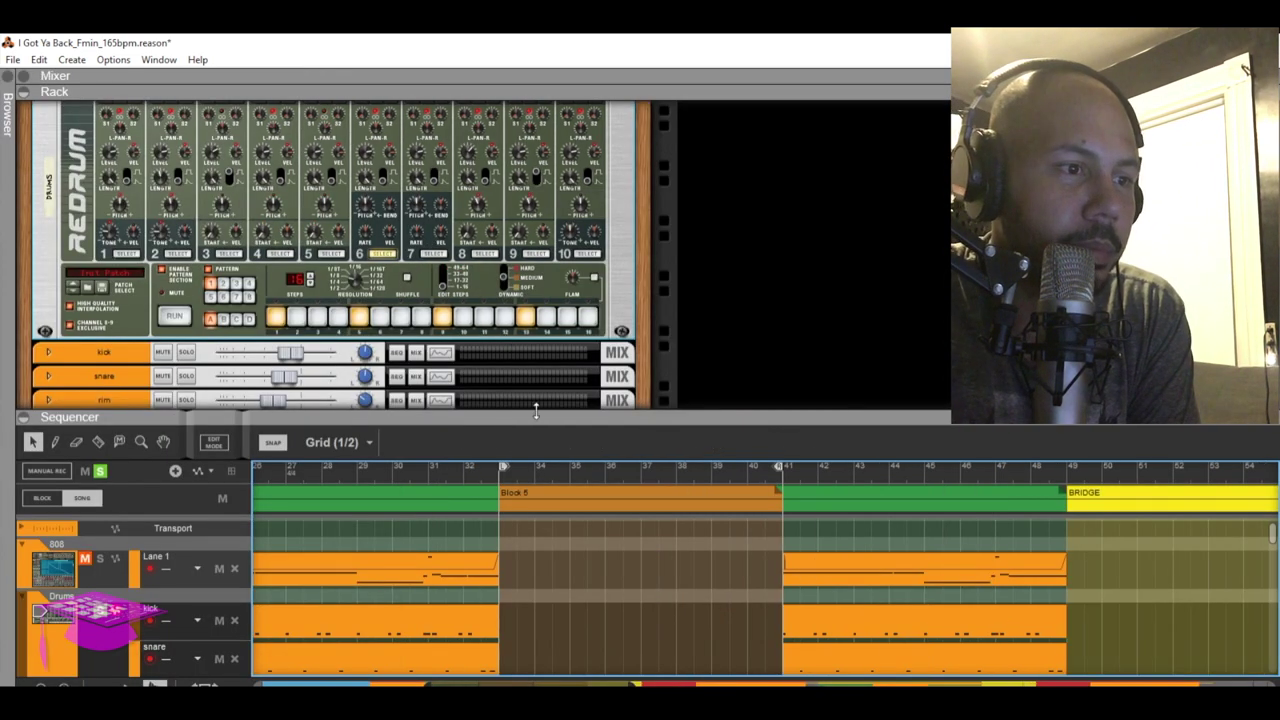
{"action": "left_click_drag", "start_coordinate": [520, 420], "coordinate": [520, 190]}
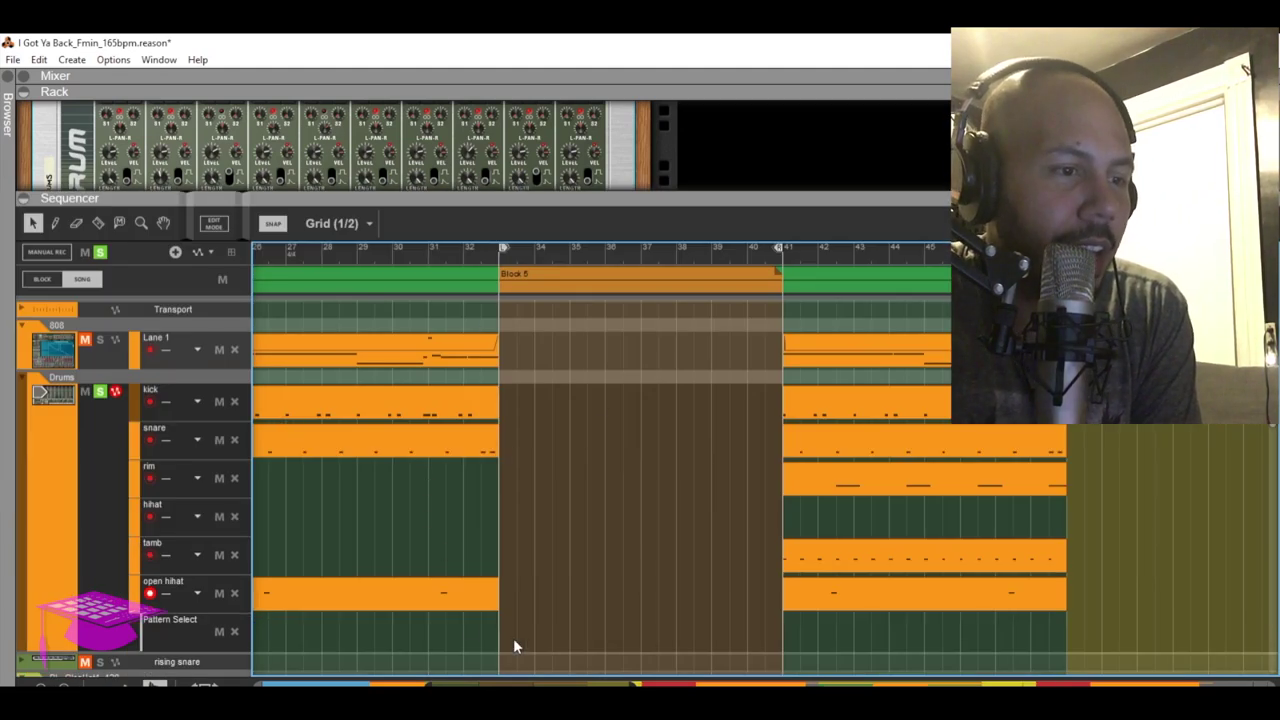
{"action": "left_click_drag", "start_coordinate": [513, 683], "coordinate": [415, 683]}
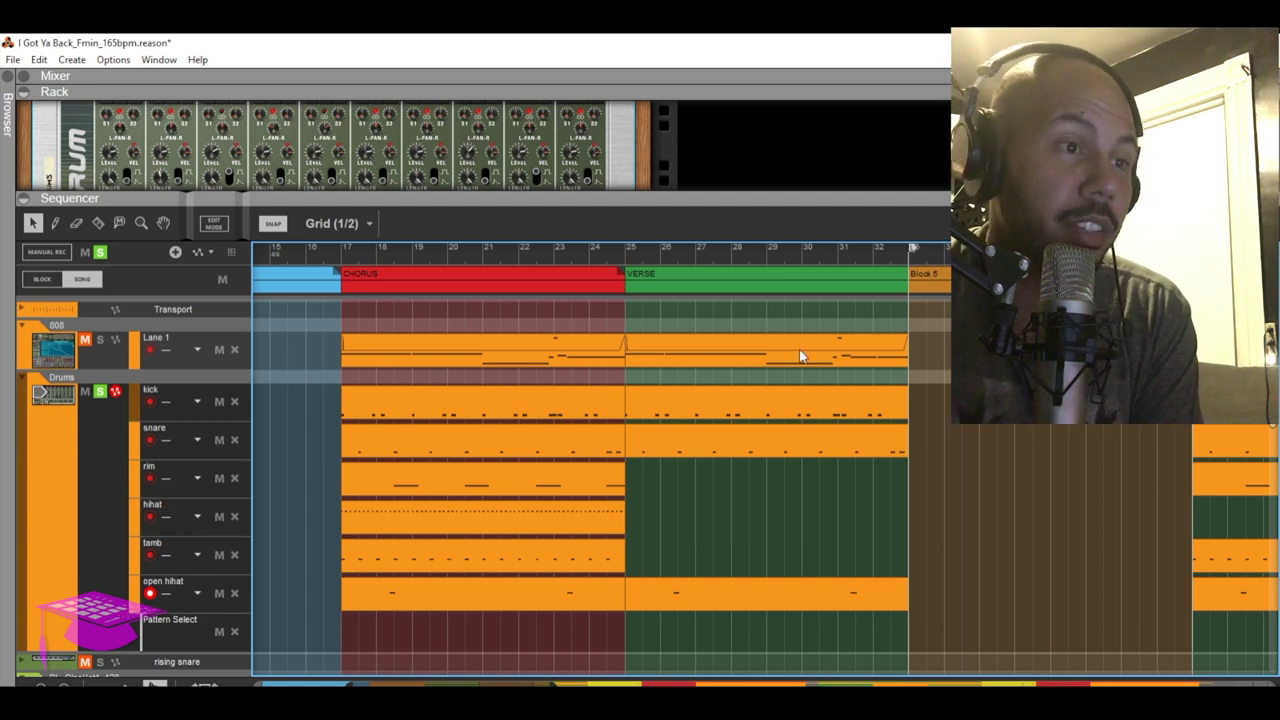
Hide the sequencer so the rack takes the full height, with Mixer 1 and Redrum in view
{"action": "left_click_drag", "start_coordinate": [457, 199], "coordinate": [457, 455]}
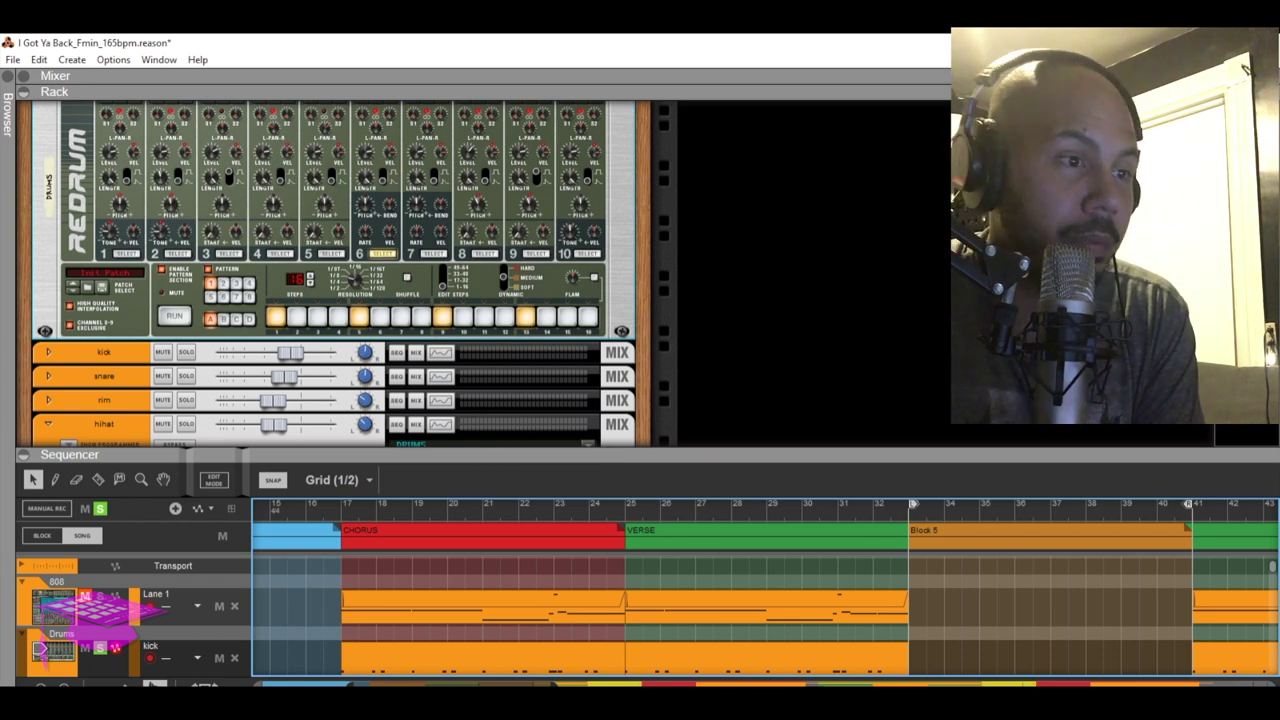
{"action": "key", "text": "F7"}
{"action": "scroll", "coordinate": [634, 468], "scroll_direction": "up", "scroll_amount": 5}
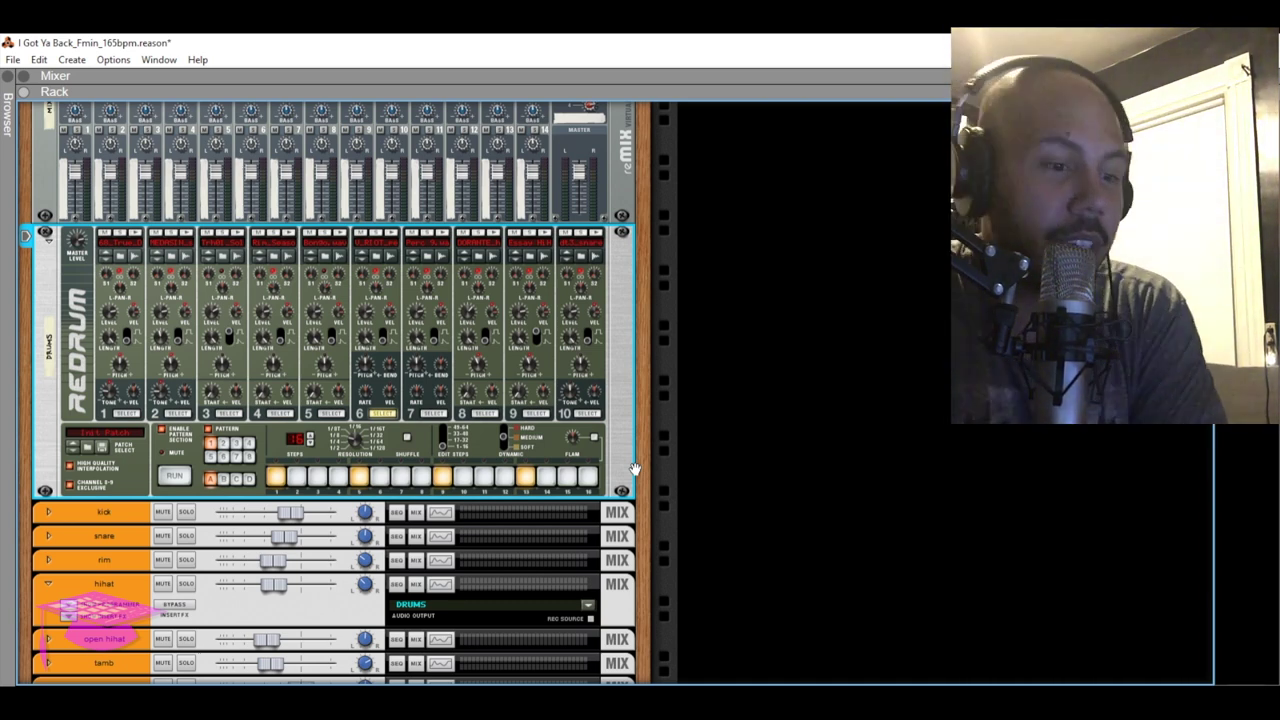
{"action": "scroll", "coordinate": [634, 468], "scroll_direction": "up", "scroll_amount": 6}
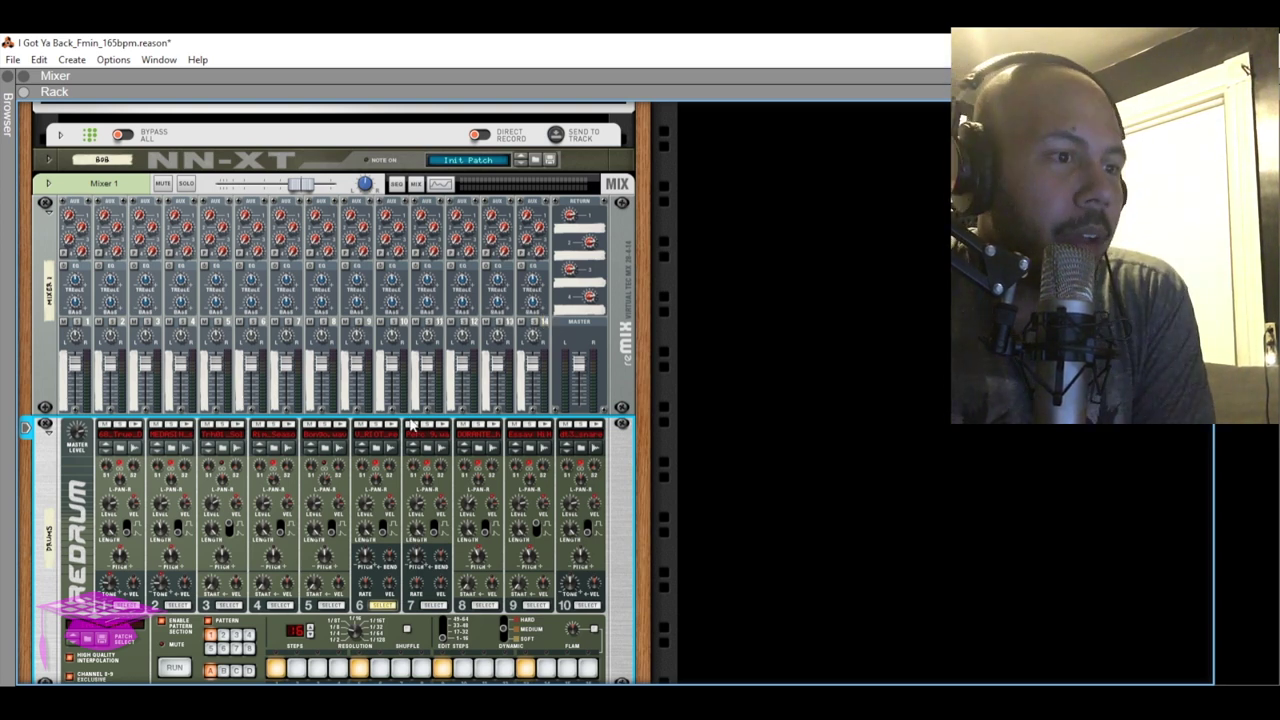
Examine drum 2's send 1 and pan controls, and the drum mix channels beneath Redrum
{"action": "scroll", "coordinate": [412, 427], "scroll_direction": "down", "scroll_amount": 1}
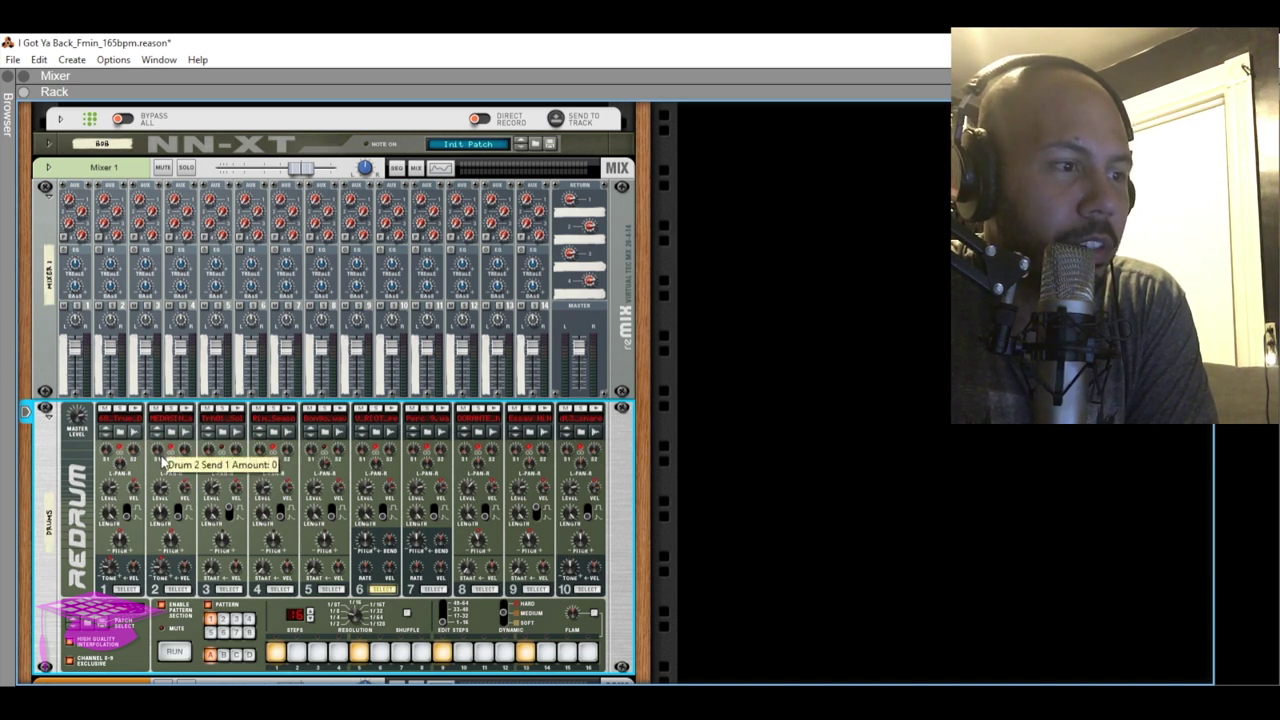
{"action": "left_click_drag", "start_coordinate": [162, 453], "coordinate": [162, 484]}
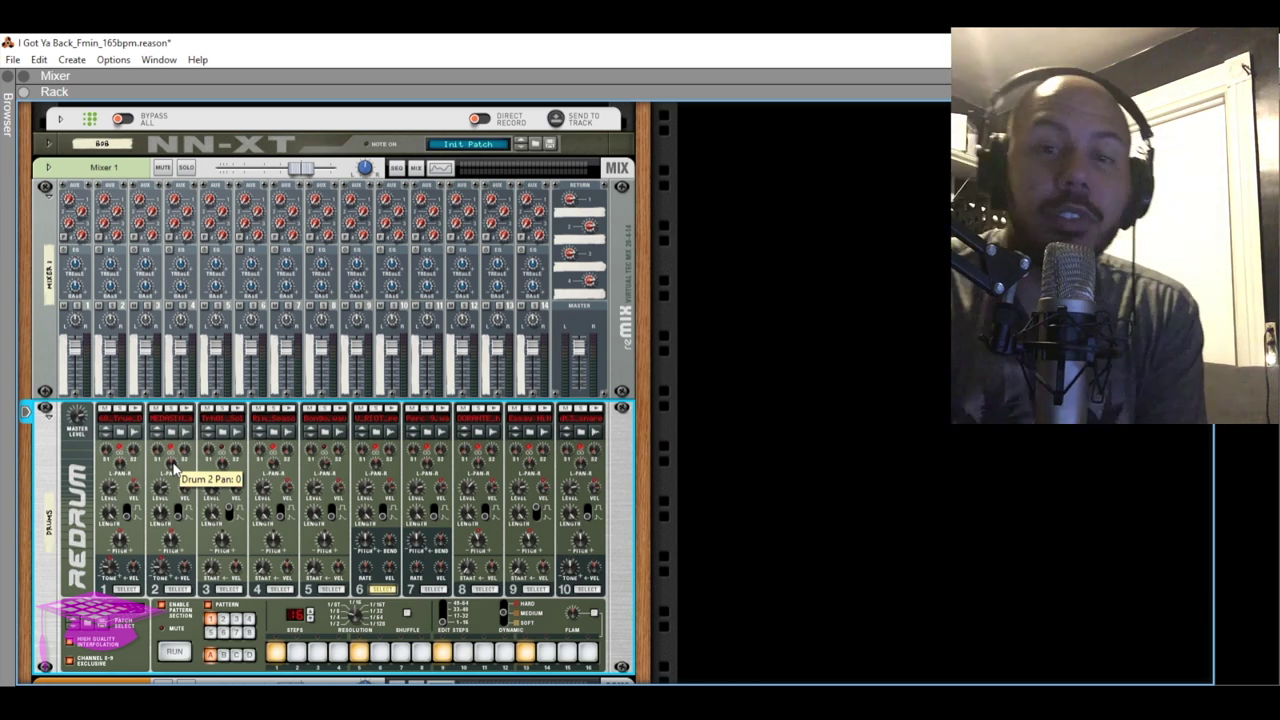
{"action": "scroll", "coordinate": [172, 468], "scroll_direction": "down", "scroll_amount": 3}
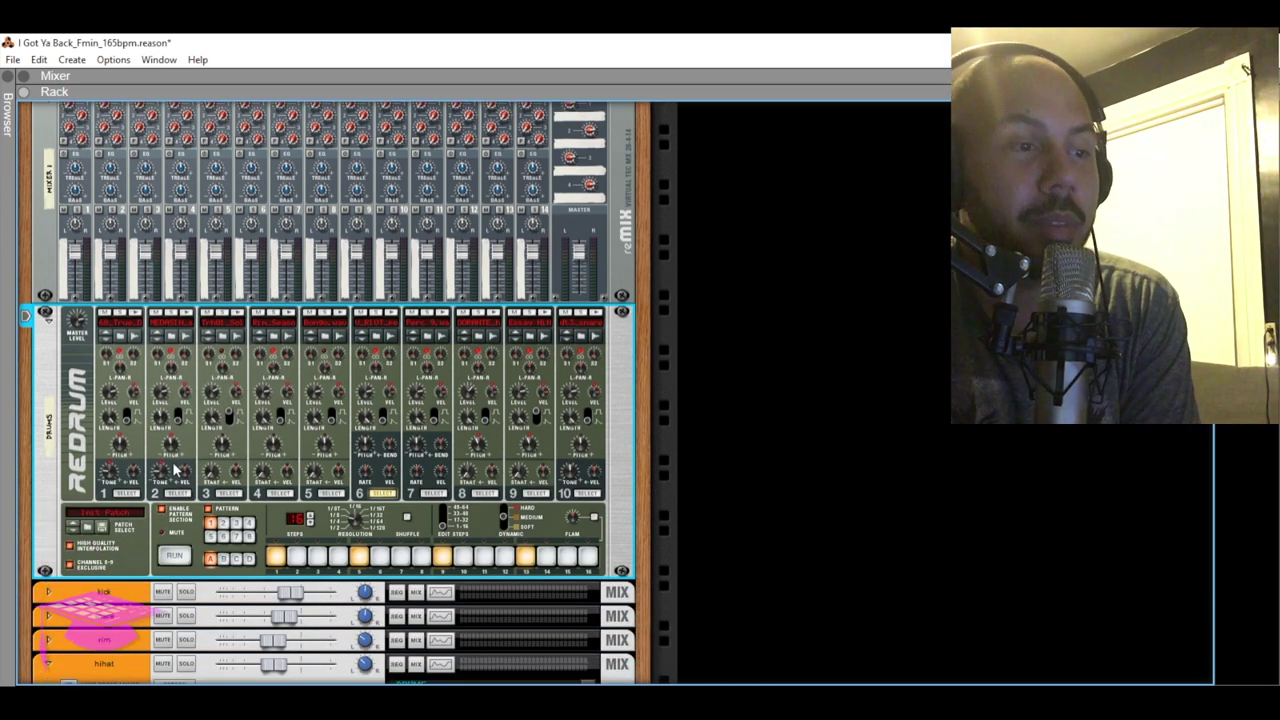
{"action": "scroll", "coordinate": [172, 468], "scroll_direction": "down", "scroll_amount": 6}
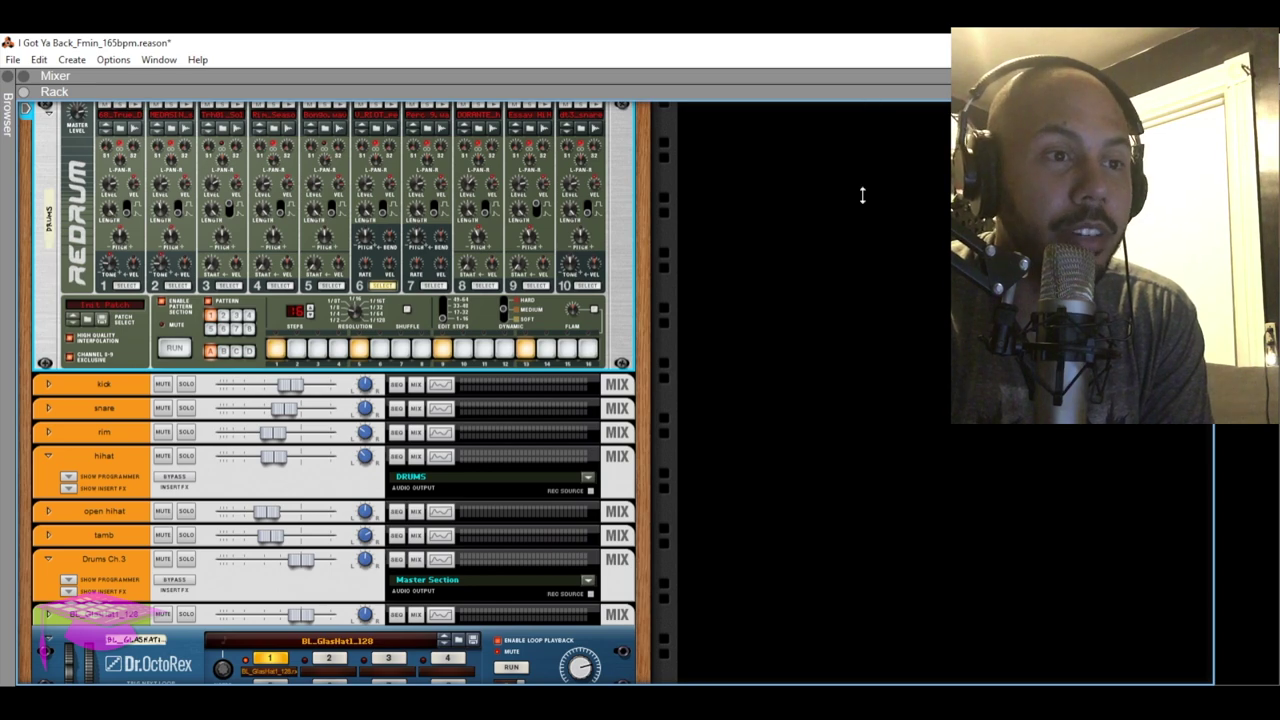
Show the main mixer above the rack, review the channels' send controls, and hide the mixer again
{"action": "key", "text": "F5"}
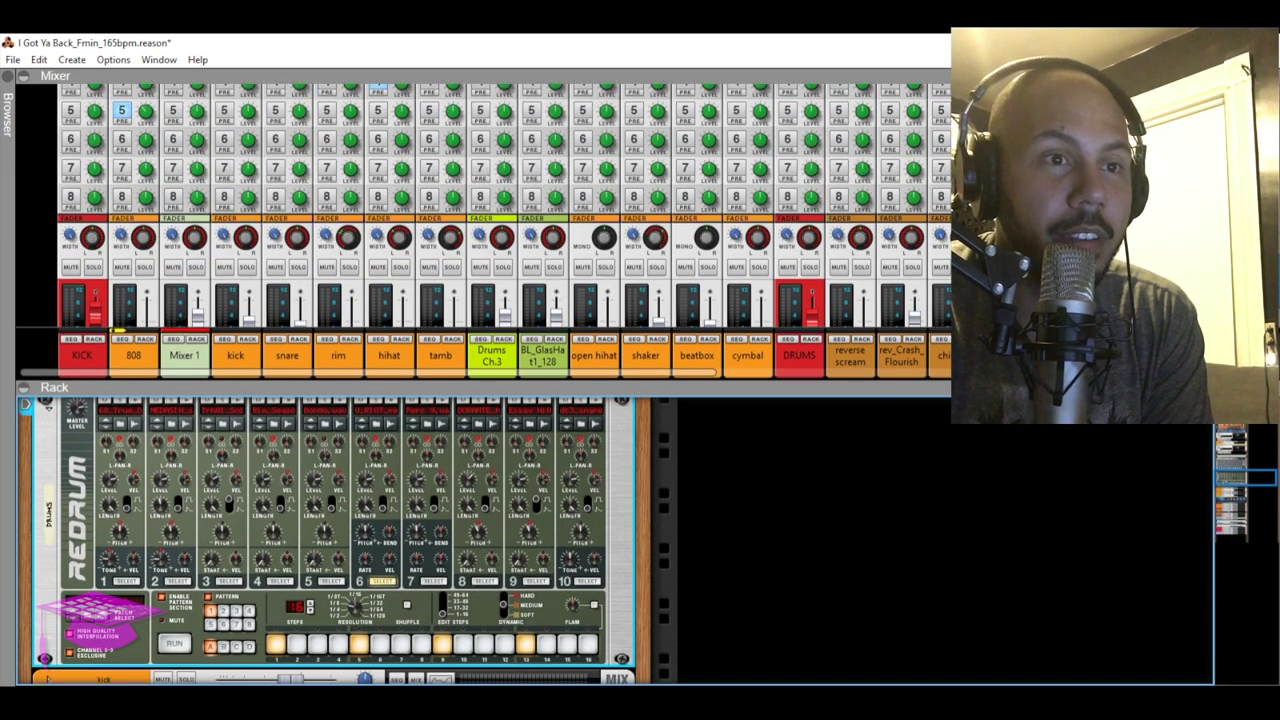
{"action": "scroll", "coordinate": [920, 180], "scroll_direction": "up", "scroll_amount": 5}
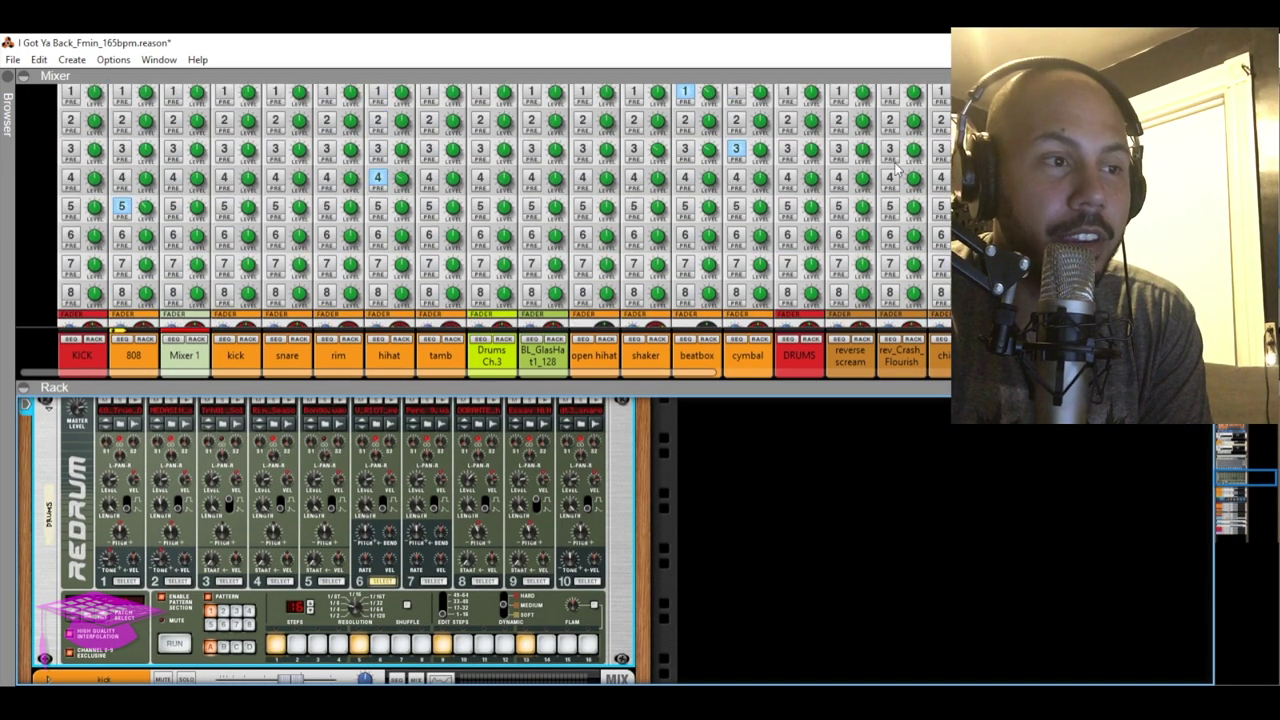
{"action": "left_click_drag", "start_coordinate": [365, 378], "coordinate": [365, 78]}
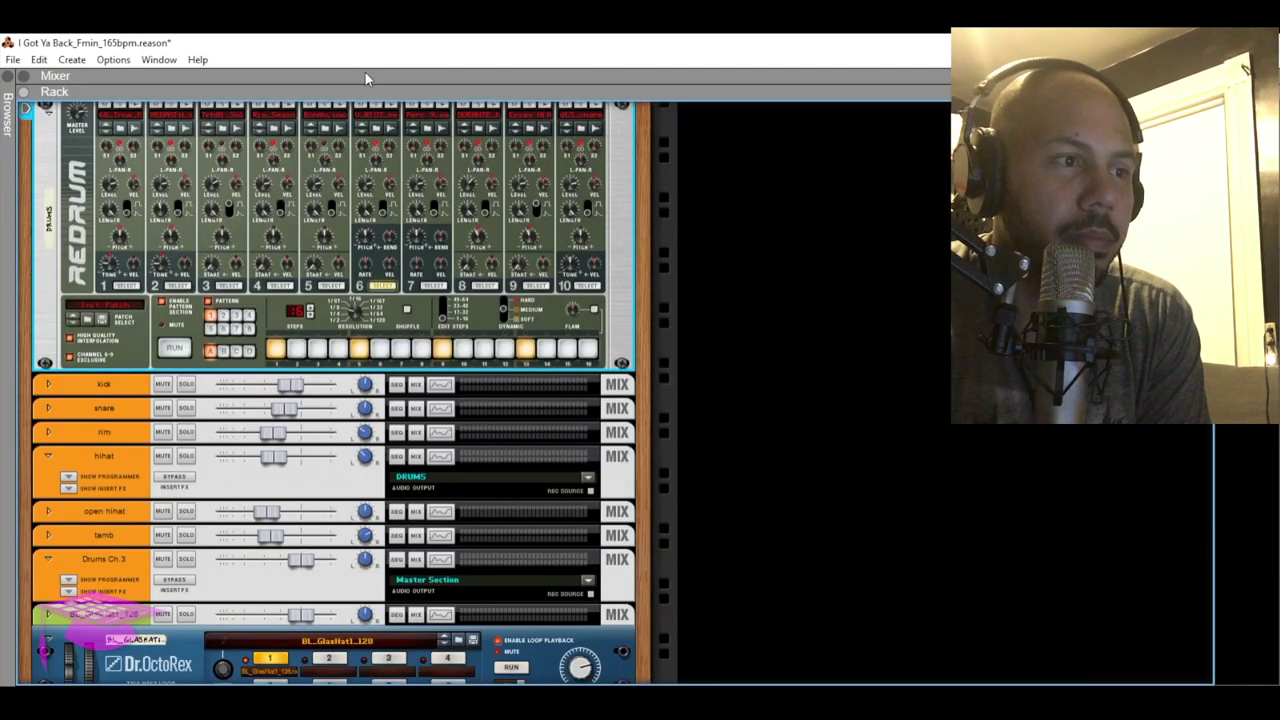
Collapse the hihat mix channel beneath Redrum so it matches the compact drum channels around it
{"action": "scroll", "coordinate": [322, 342], "scroll_direction": "up", "scroll_amount": 3}
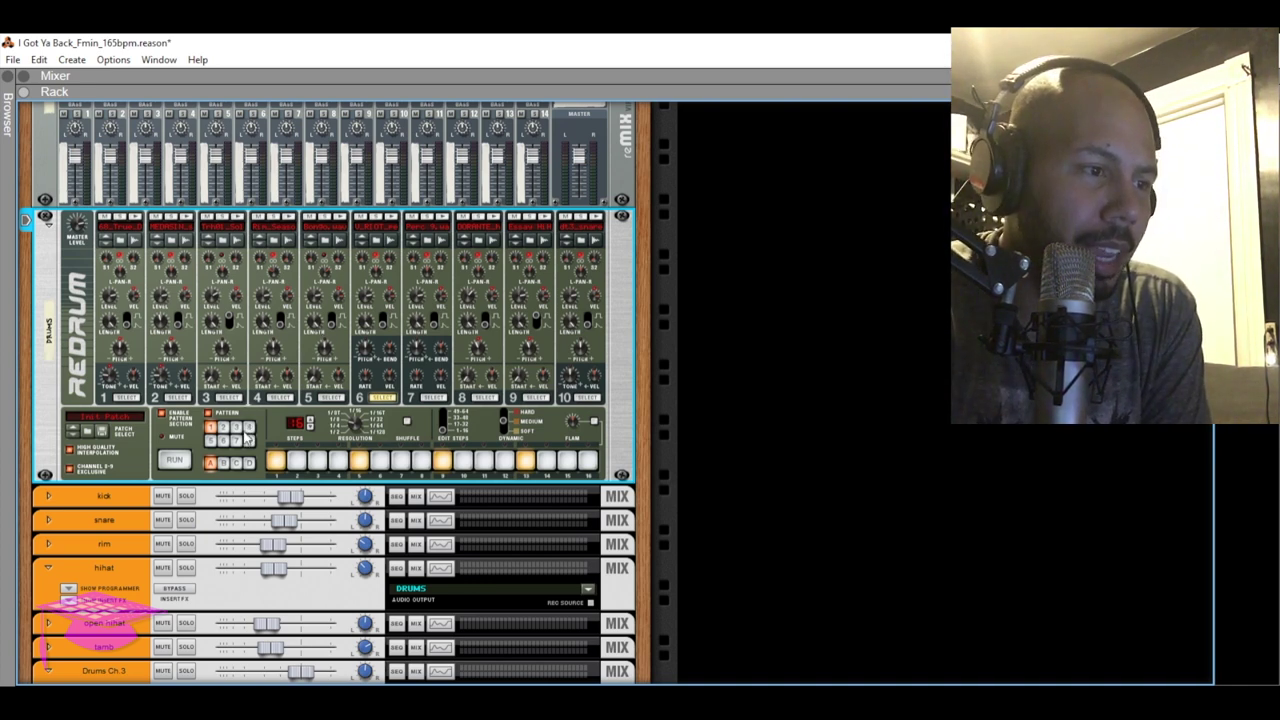
{"action": "scroll", "coordinate": [247, 437], "scroll_direction": "down", "scroll_amount": 2}
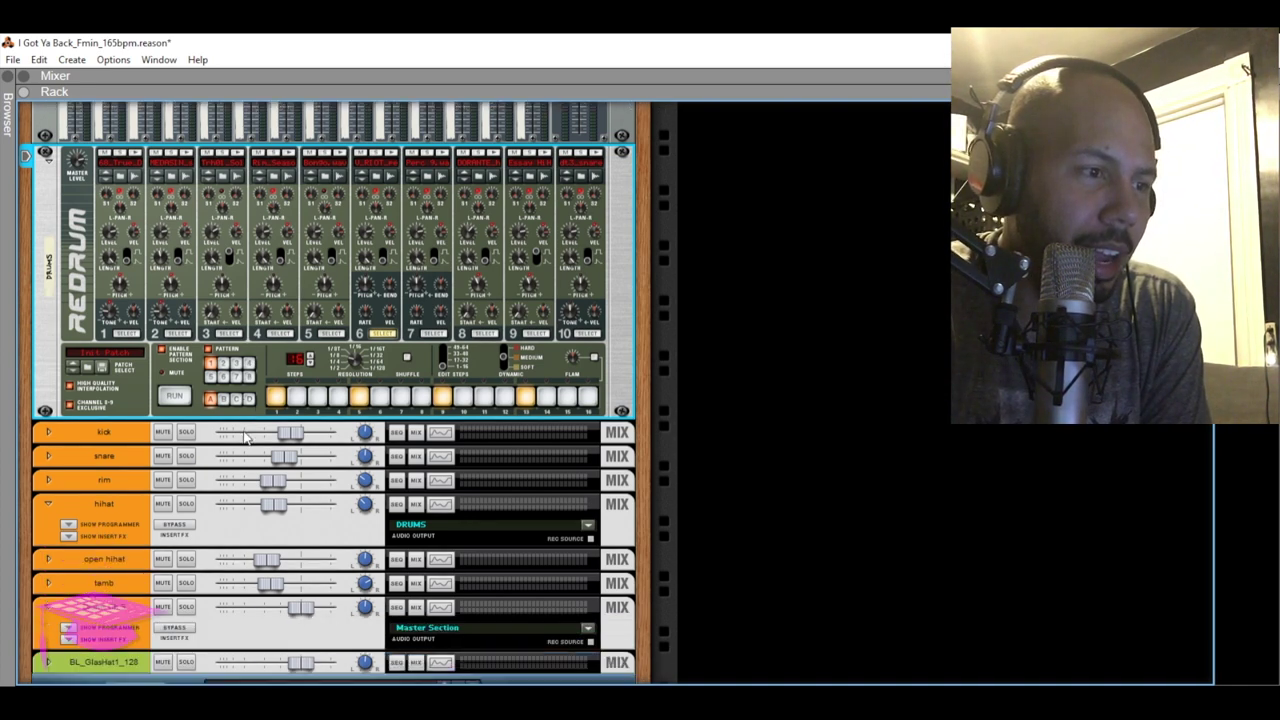
{"action": "left_click", "coordinate": [47, 506]}
{"action": "scroll", "coordinate": [410, 328], "scroll_direction": "up", "scroll_amount": 1}
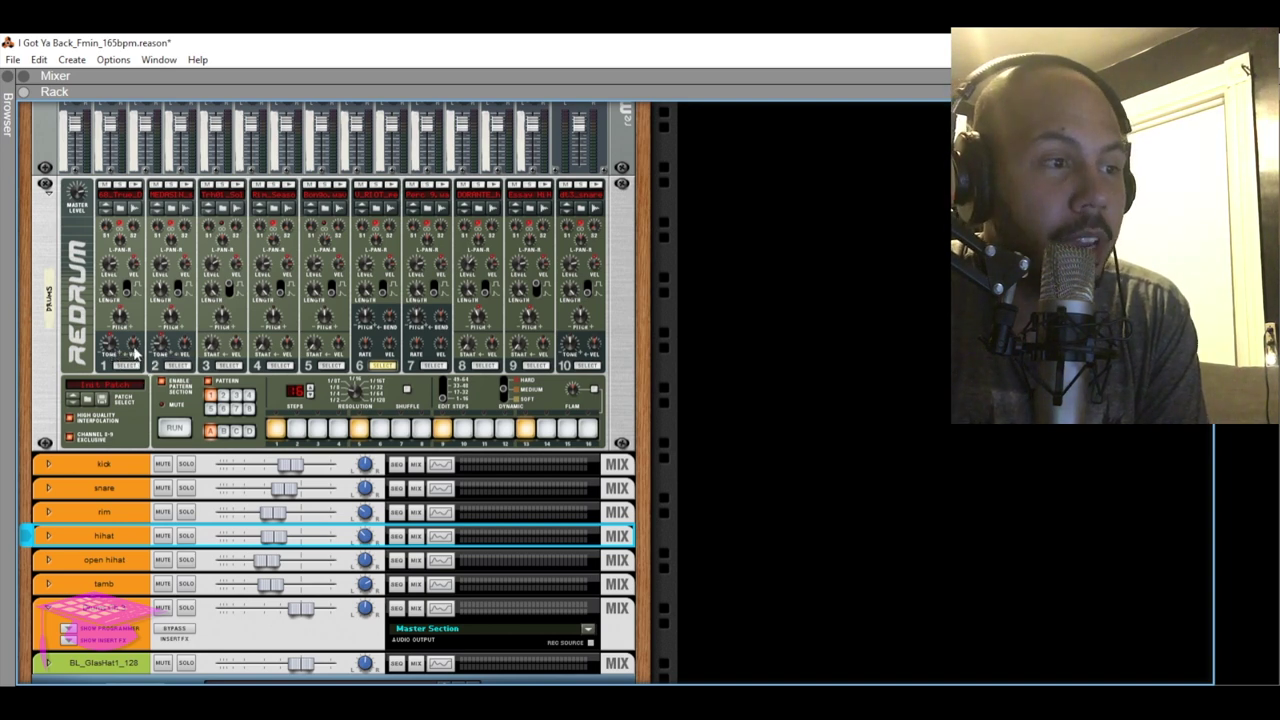
Adjust drum 1's velocity-to-tone amount and drum 2's tone and velocity-to-tone amount in Redrum
{"action": "mouse_move", "coordinate": [135, 350]}
{"action": "left_mouse_down"}
{"action": "mouse_move", "coordinate": [135, 338]}
{"action": "mouse_move", "coordinate": [136, 366]}
{"action": "left_mouse_up"}
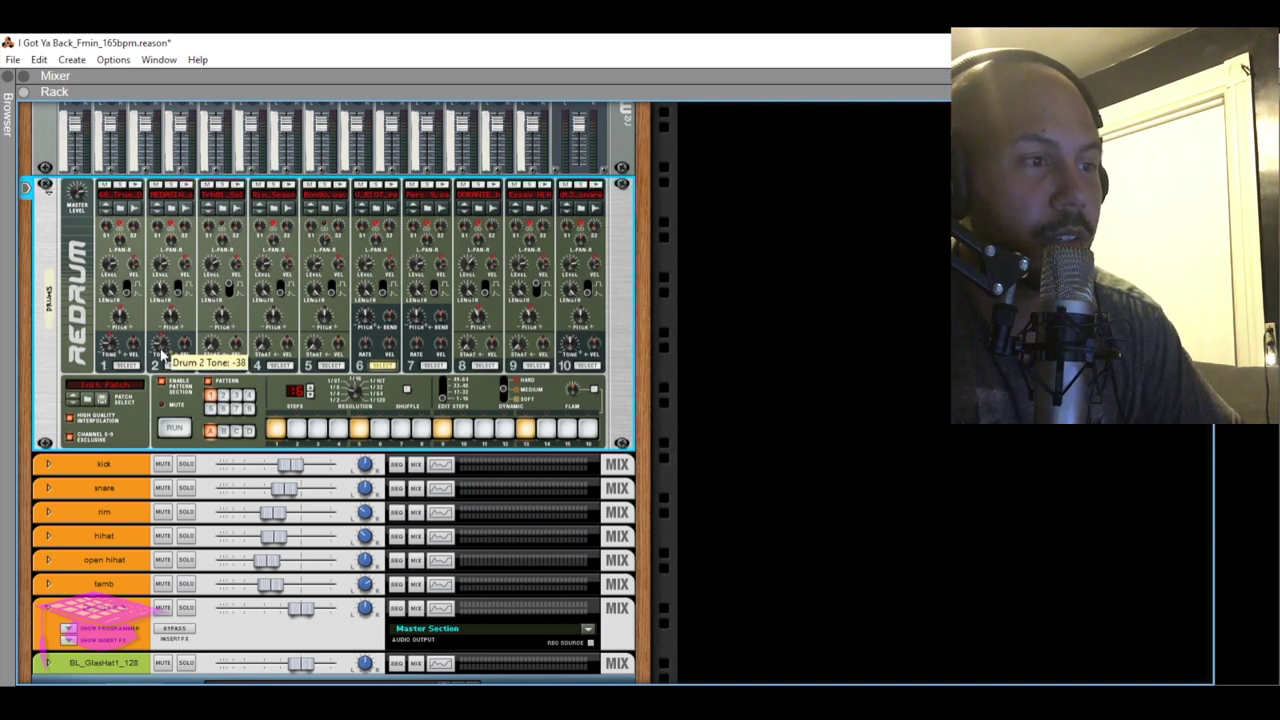
{"action": "left_click_drag", "start_coordinate": [160, 350], "coordinate": [160, 313]}
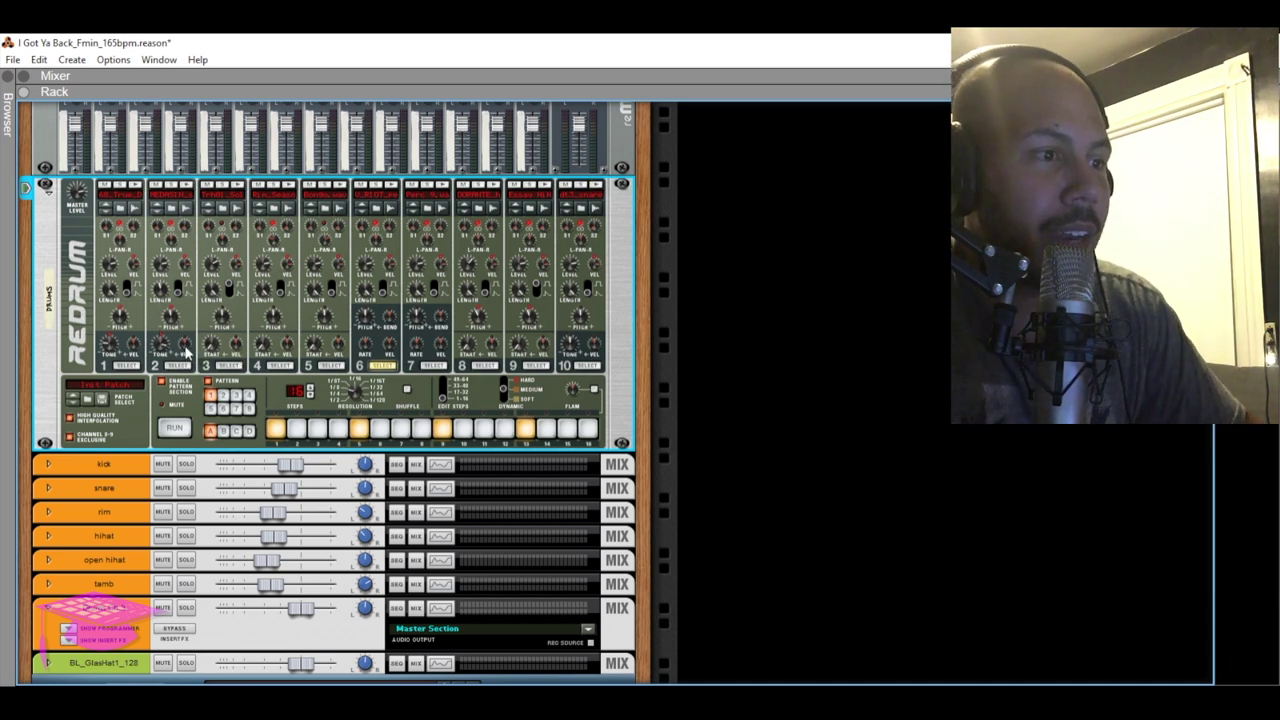
{"action": "left_click_drag", "start_coordinate": [185, 350], "coordinate": [186, 330]}
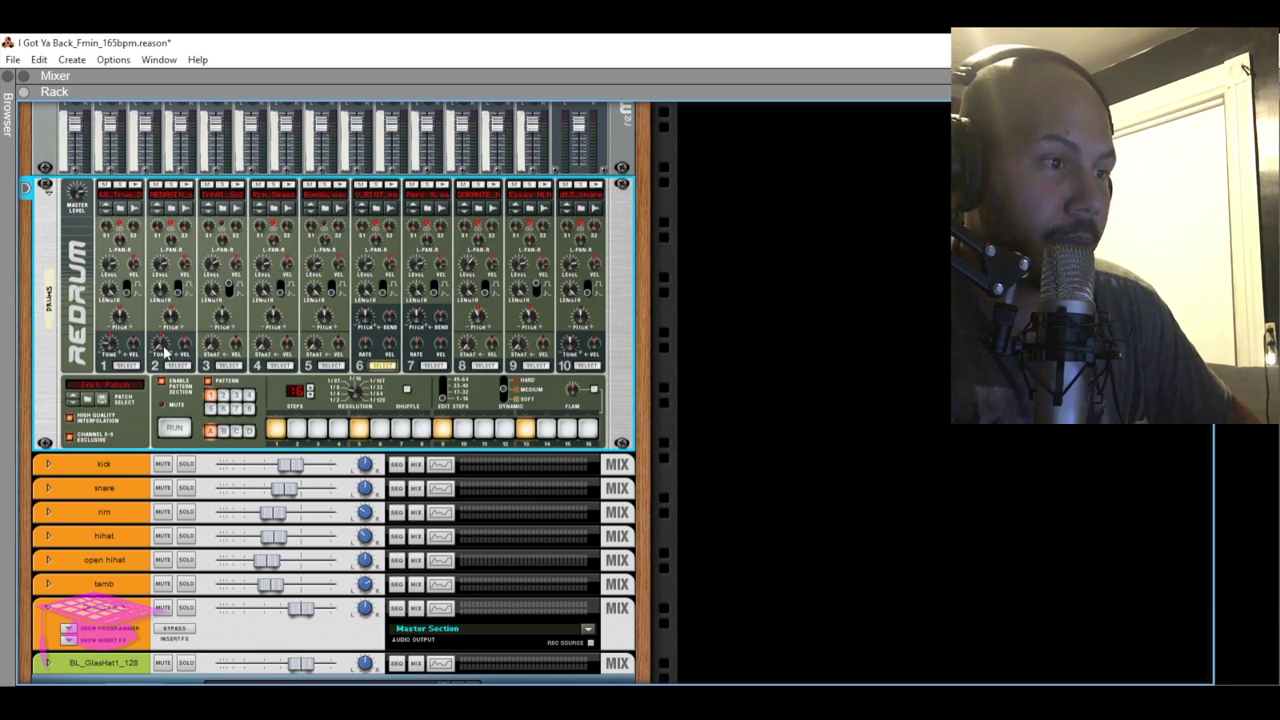
{"action": "mouse_move", "coordinate": [166, 356]}
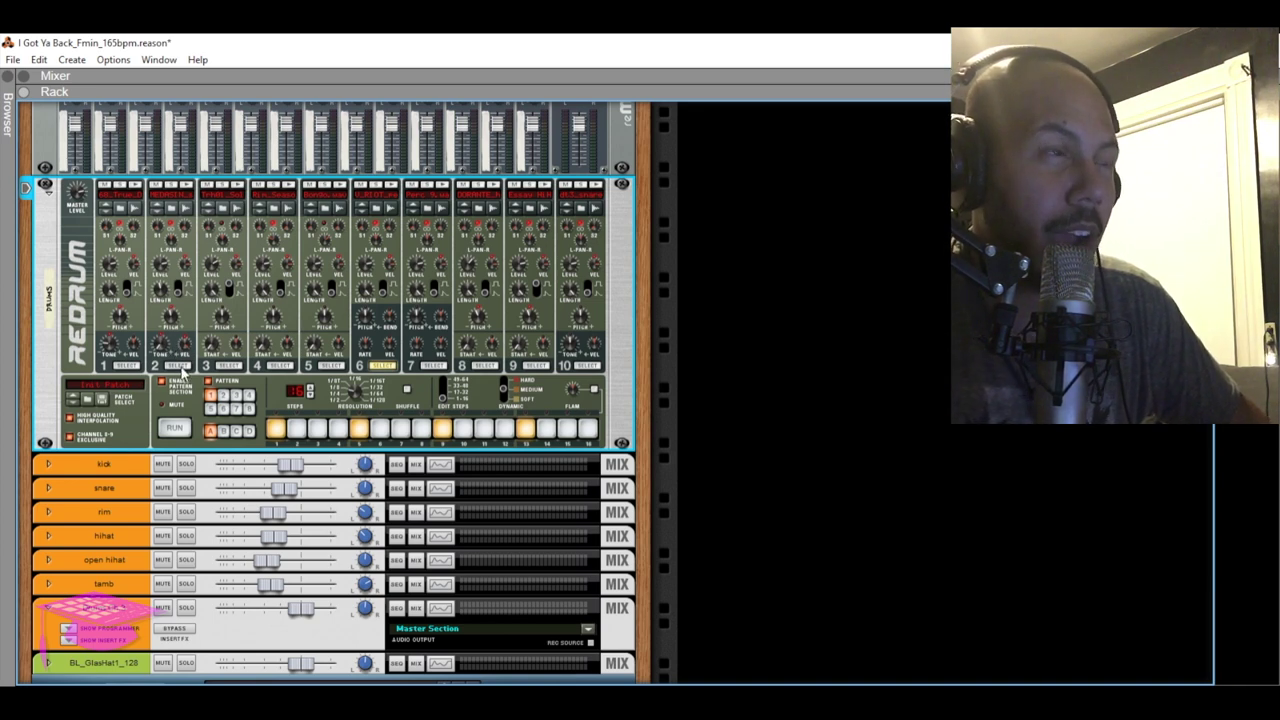
Audition the drum 2 snare and fine-tune its velocity-to-tone amount
{"action": "left_click", "coordinate": [182, 371]}
{"action": "left_click", "coordinate": [182, 371]}
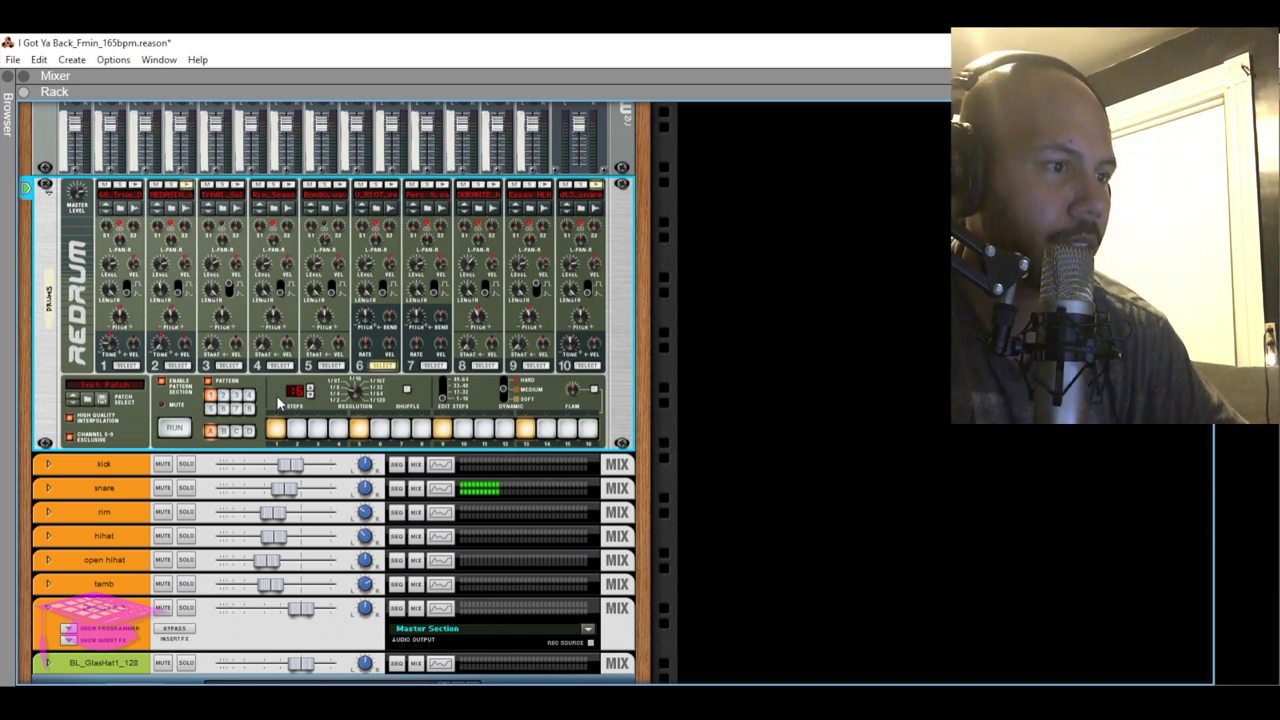
{"action": "mouse_move", "coordinate": [185, 350]}
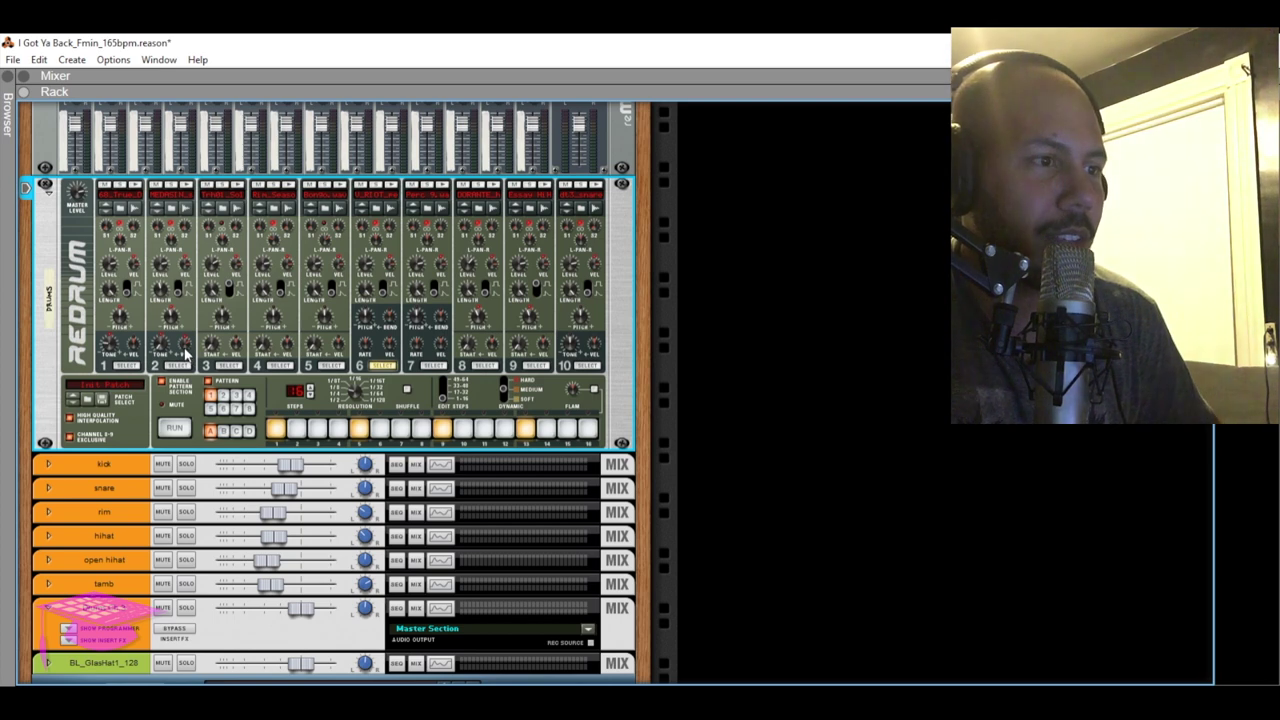
{"action": "left_click_drag", "start_coordinate": [186, 356], "coordinate": [184, 348]}
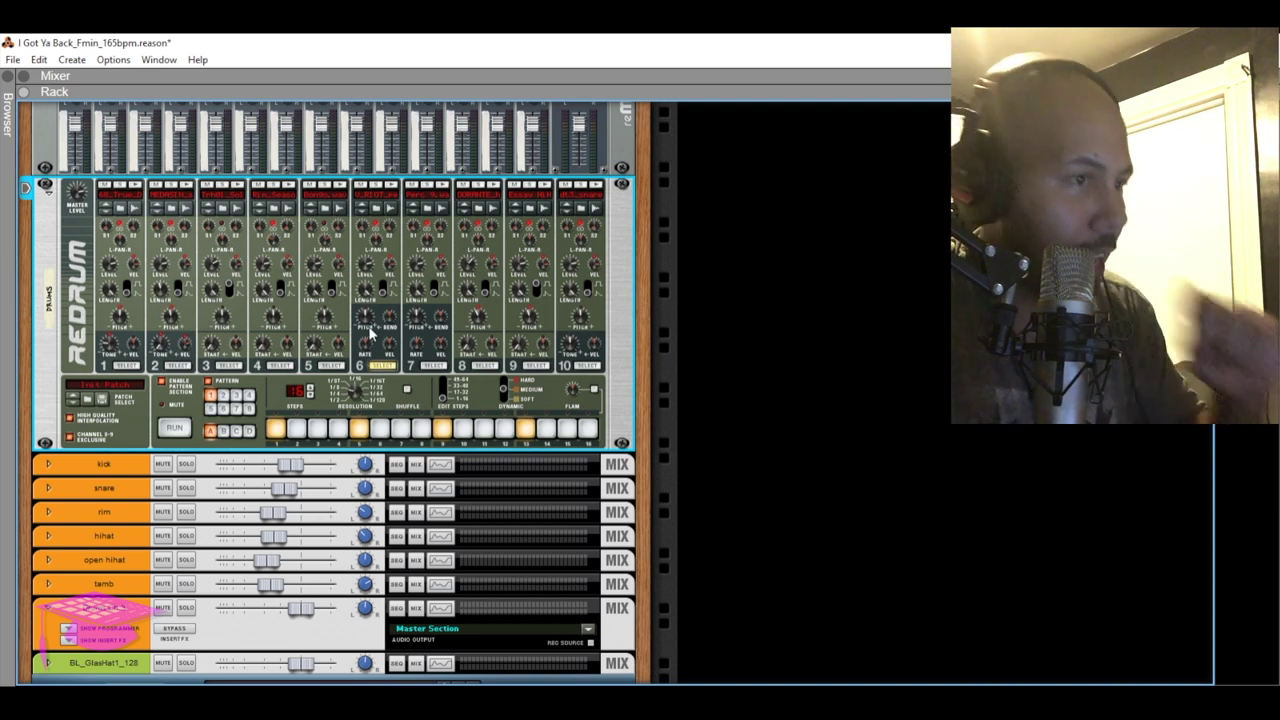
Adjust drum 4's sample start and velocity-to-sample-start amounts while auditioning the rim sound
{"action": "mouse_move", "coordinate": [370, 333]}
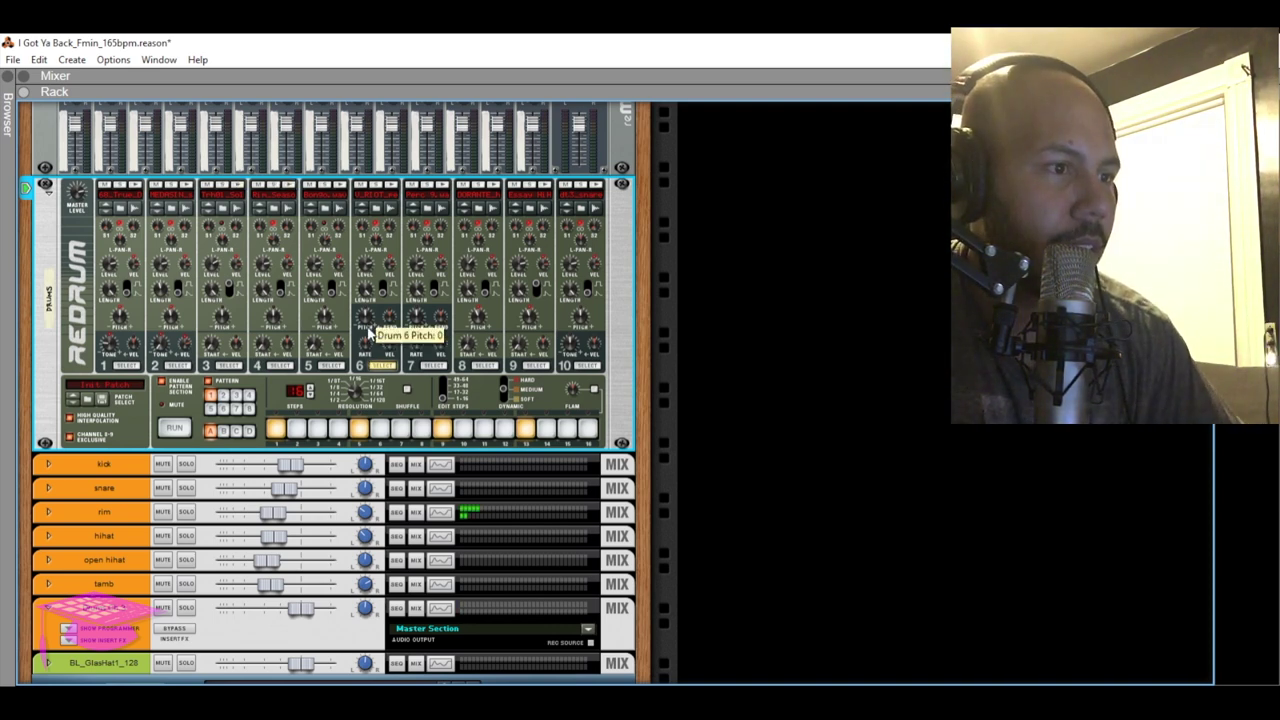
{"action": "mouse_move", "coordinate": [286, 355]}
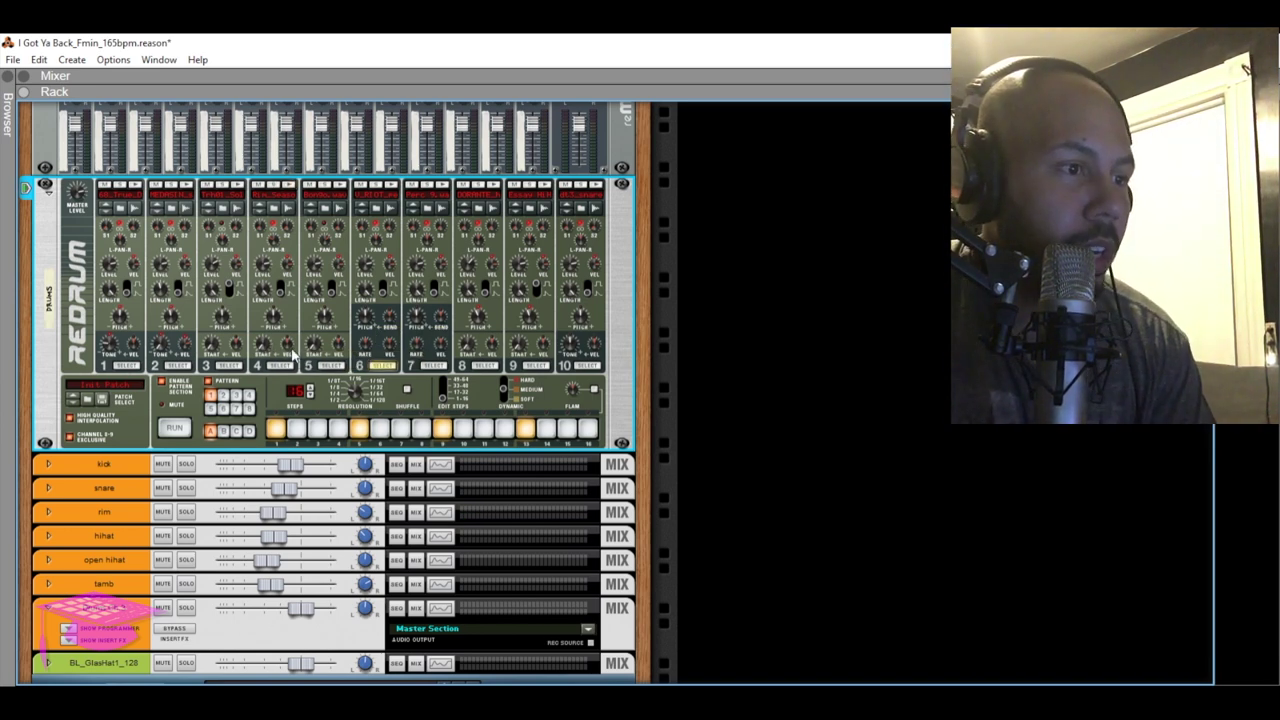
{"action": "left_click_drag", "start_coordinate": [286, 350], "coordinate": [268, 346]}
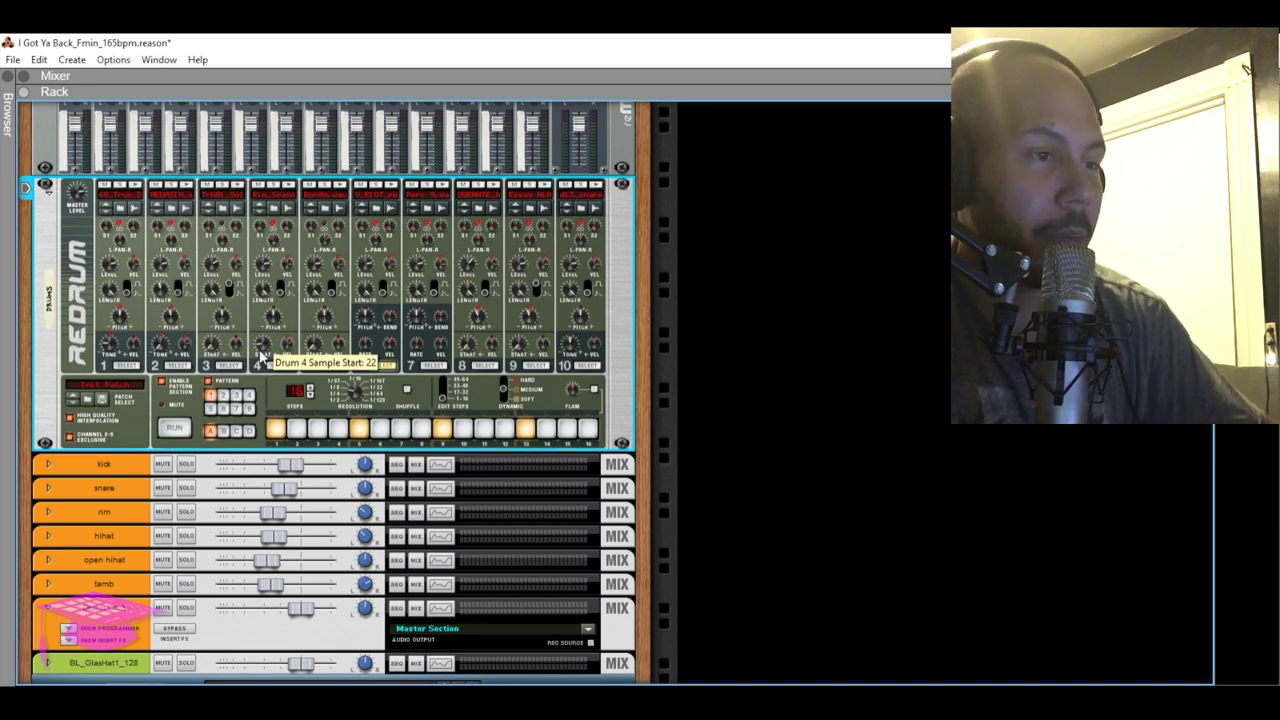
{"action": "key", "text": "space"}
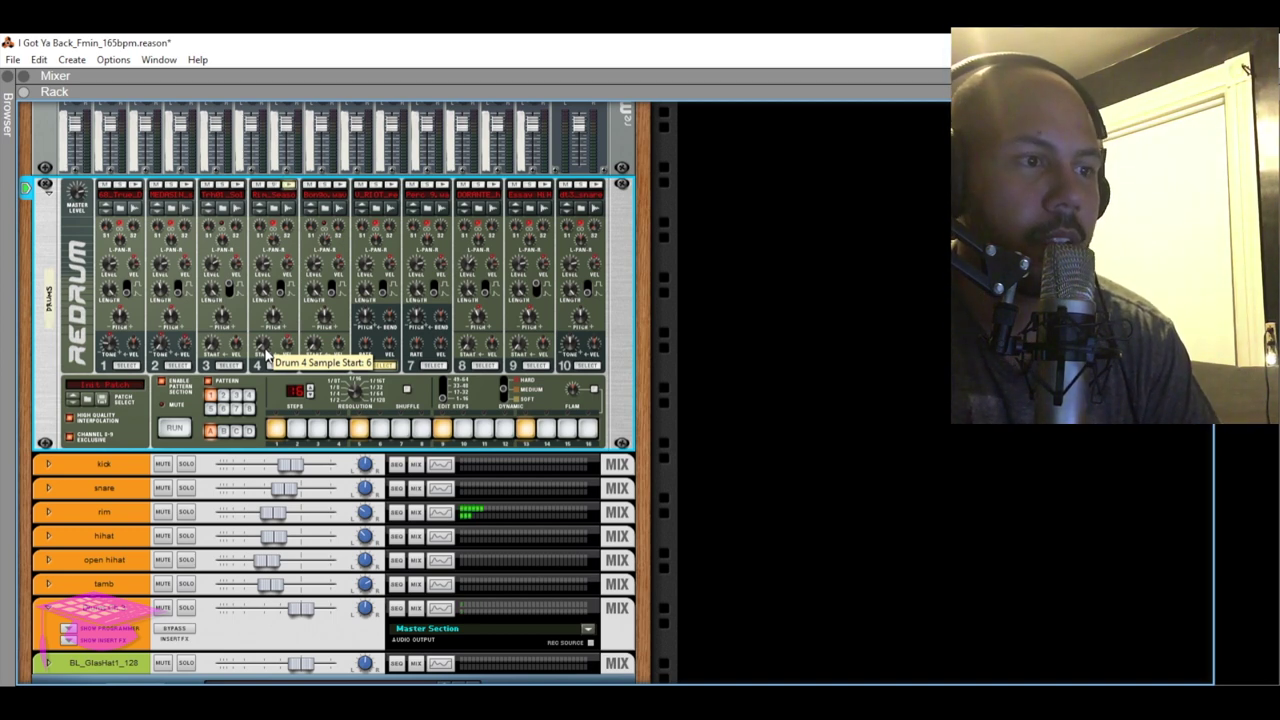
{"action": "mouse_move", "coordinate": [286, 352]}
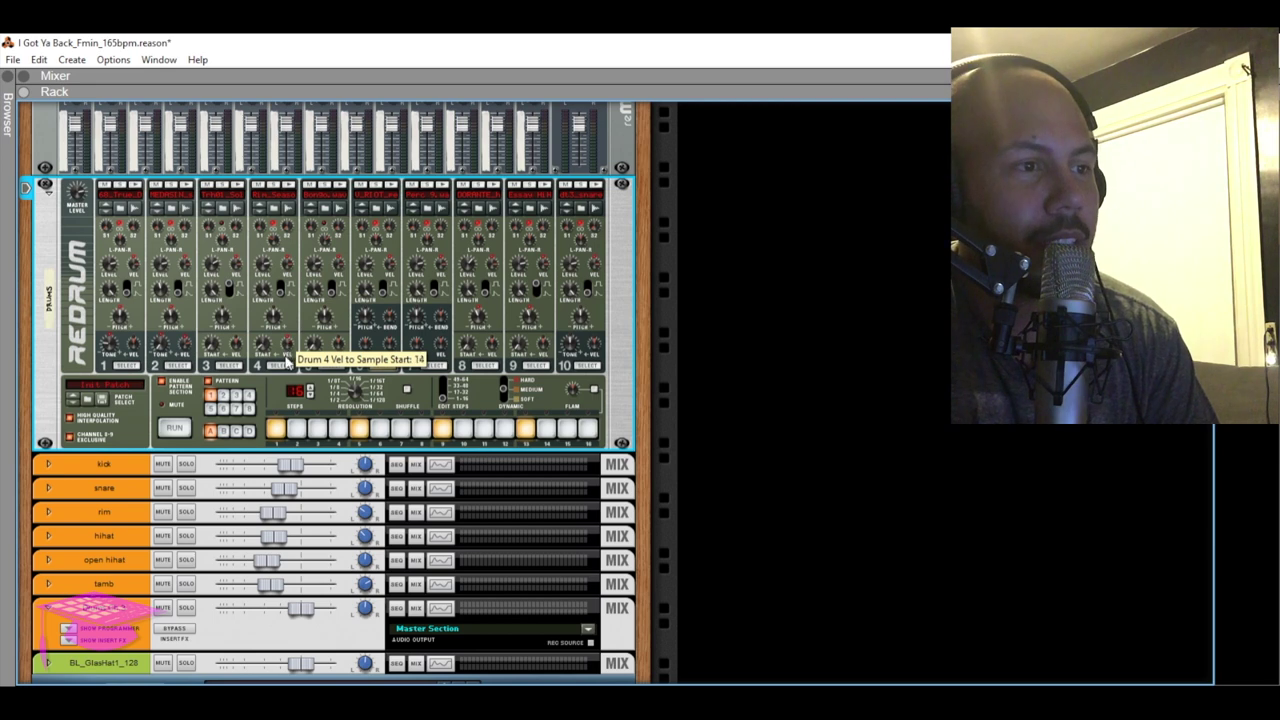
{"action": "left_click_drag", "start_coordinate": [286, 362], "coordinate": [287, 386]}
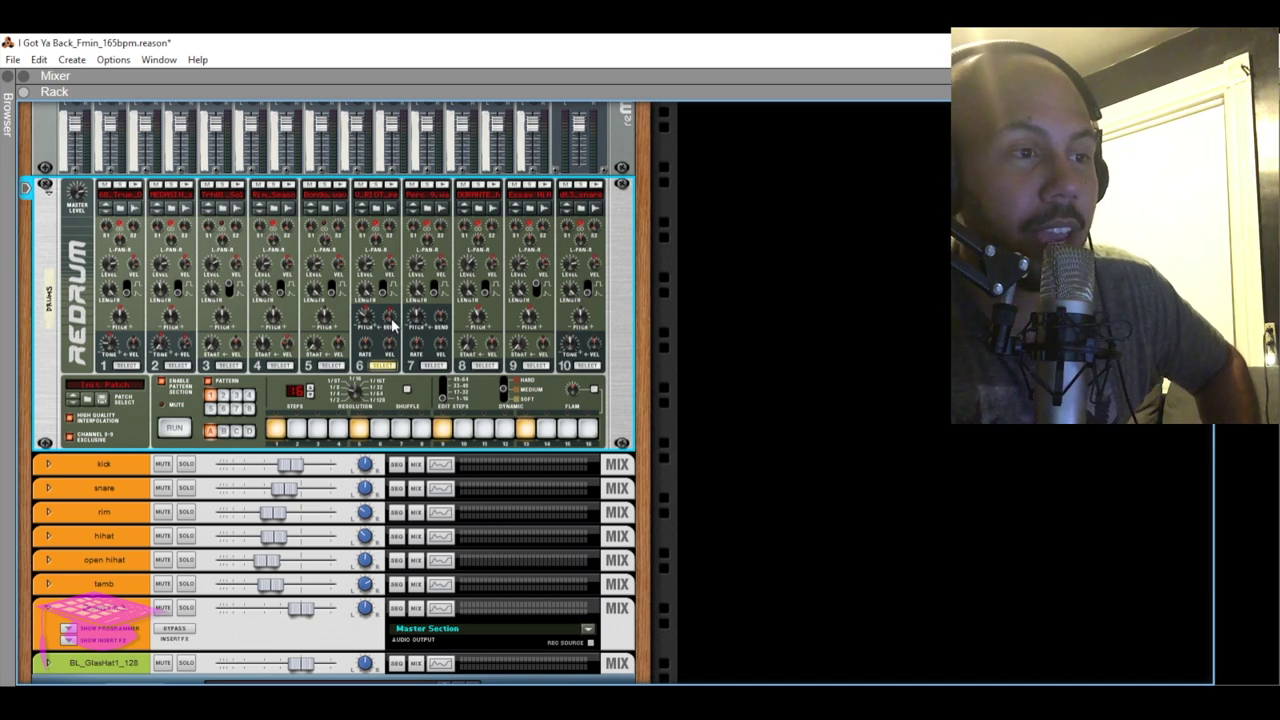
Adjust drum 6's pitch, pitch bend rate and velocity-to-pitch-bend amount while auditioning the sound
{"action": "mouse_move", "coordinate": [394, 328]}
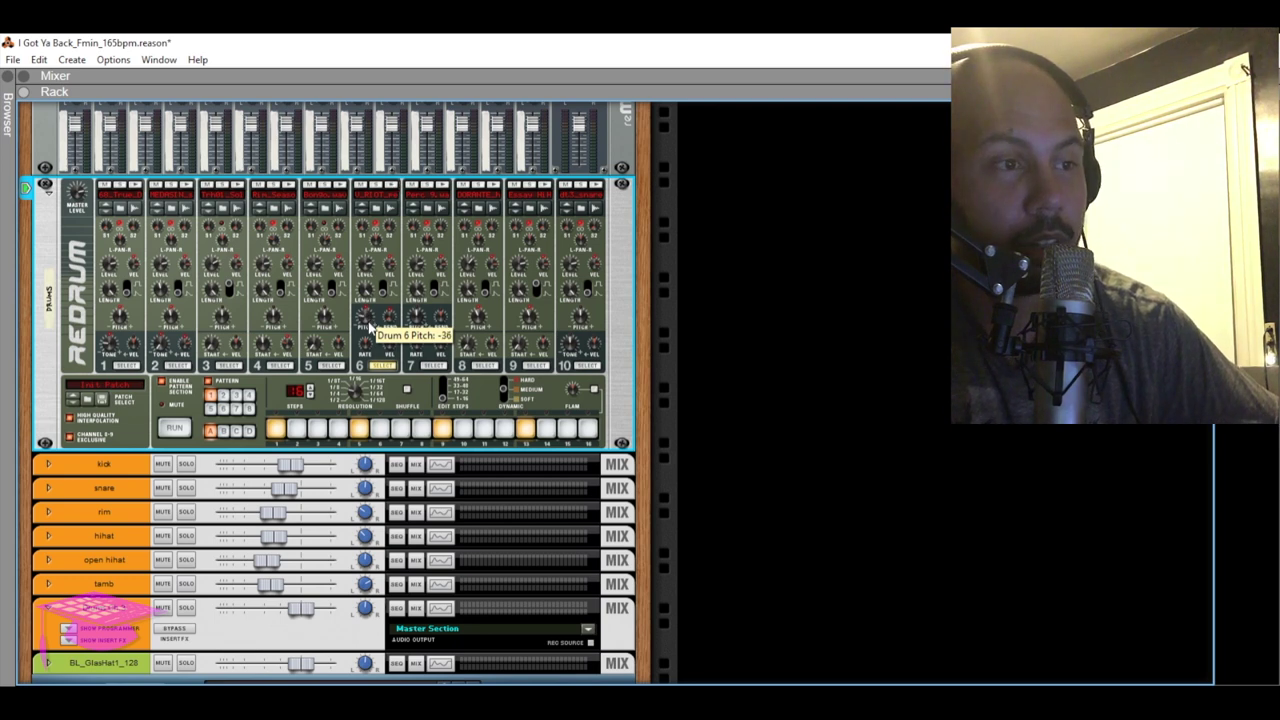
{"action": "left_click_drag", "start_coordinate": [370, 328], "coordinate": [372, 343]}
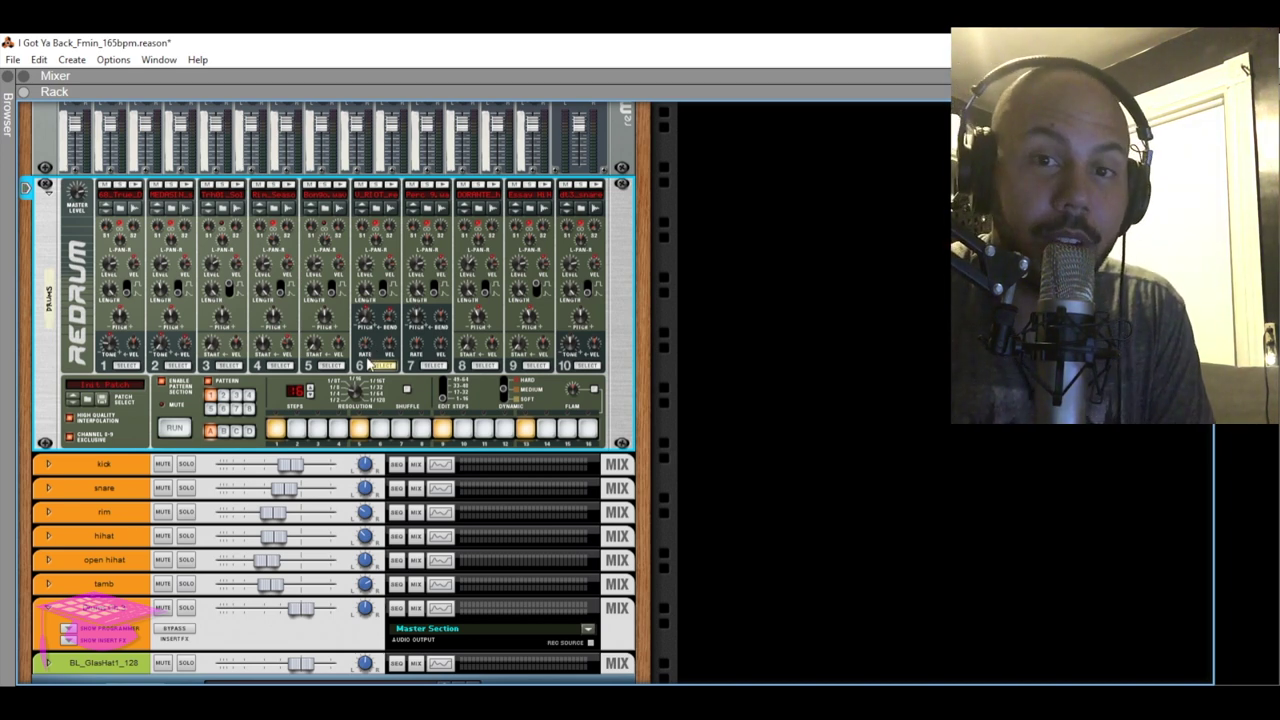
{"action": "mouse_move", "coordinate": [367, 356]}
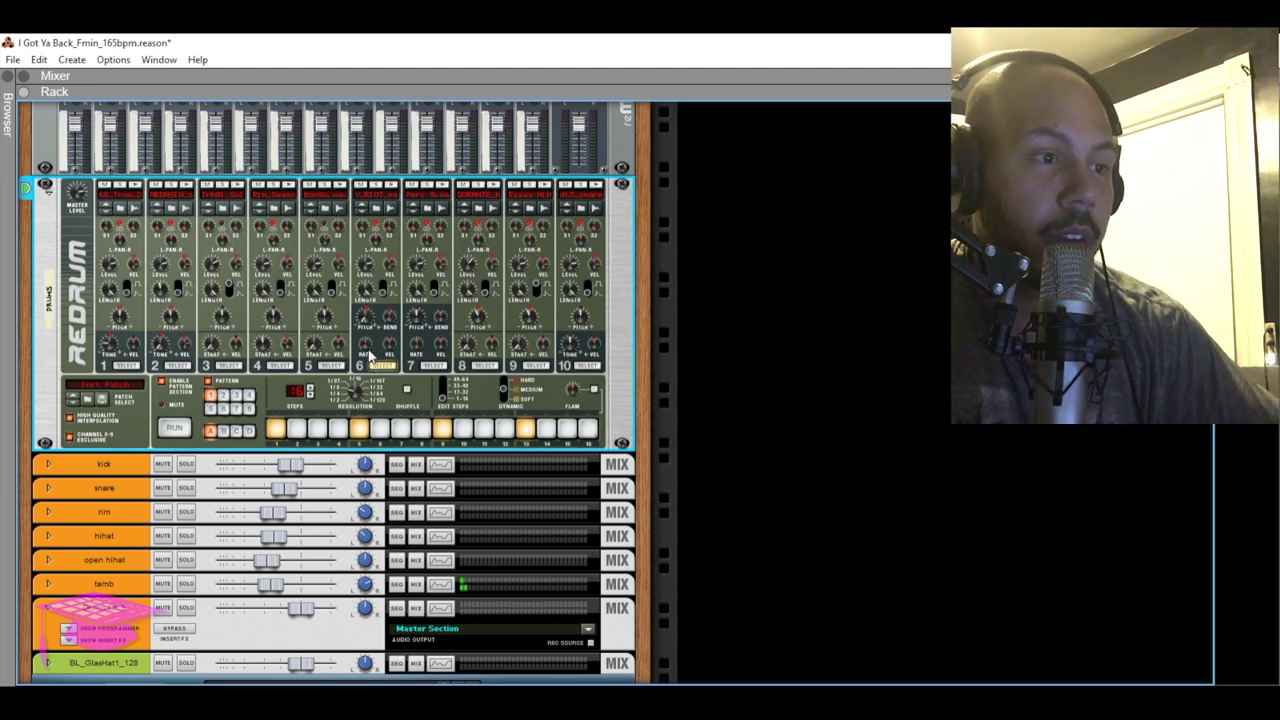
{"action": "left_click_drag", "start_coordinate": [366, 351], "coordinate": [378, 328]}
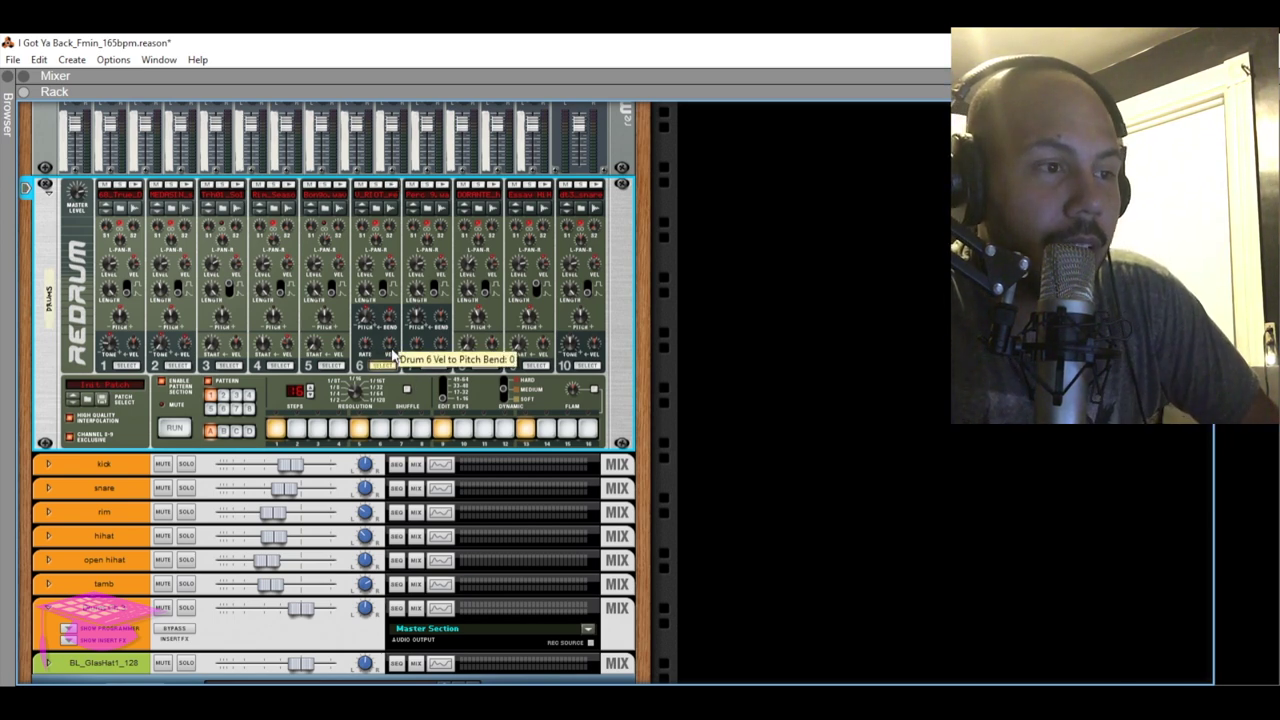
{"action": "mouse_move", "coordinate": [393, 356]}
{"action": "left_mouse_down"}
{"action": "mouse_move", "coordinate": [394, 344]}
{"action": "mouse_move", "coordinate": [404, 372]}
{"action": "left_mouse_up"}
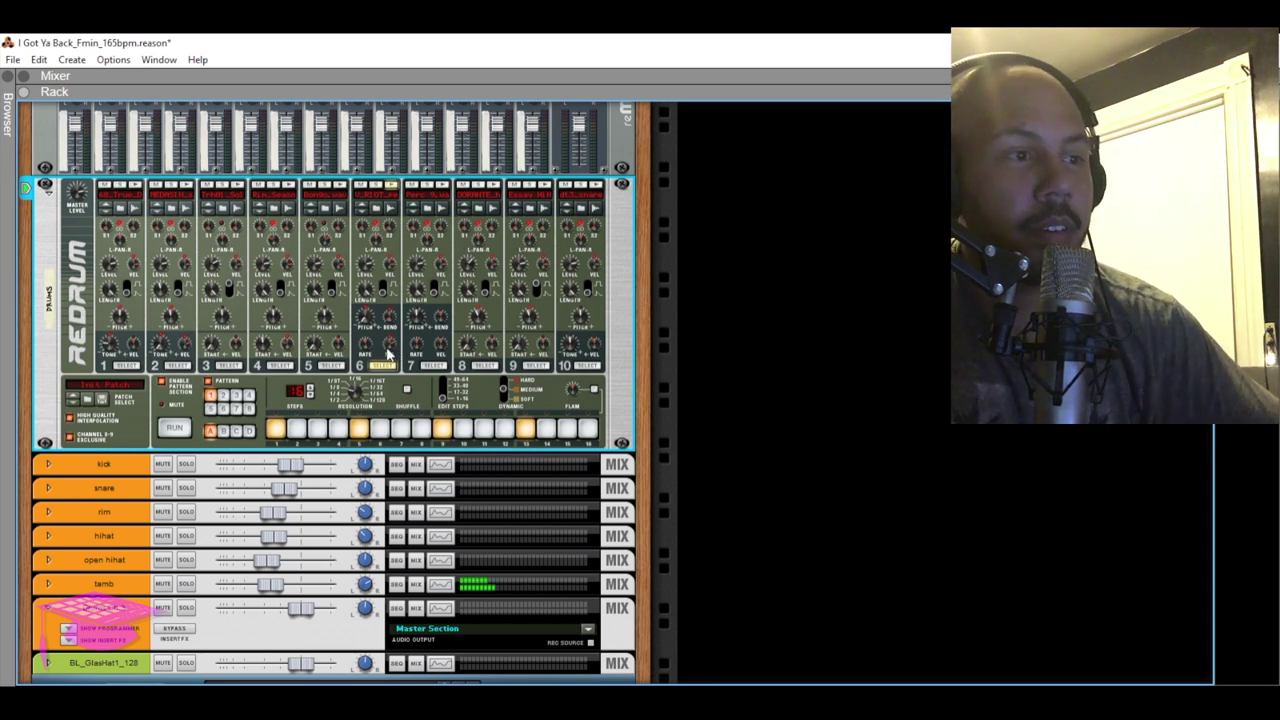
{"action": "left_click_drag", "start_coordinate": [392, 362], "coordinate": [397, 400]}
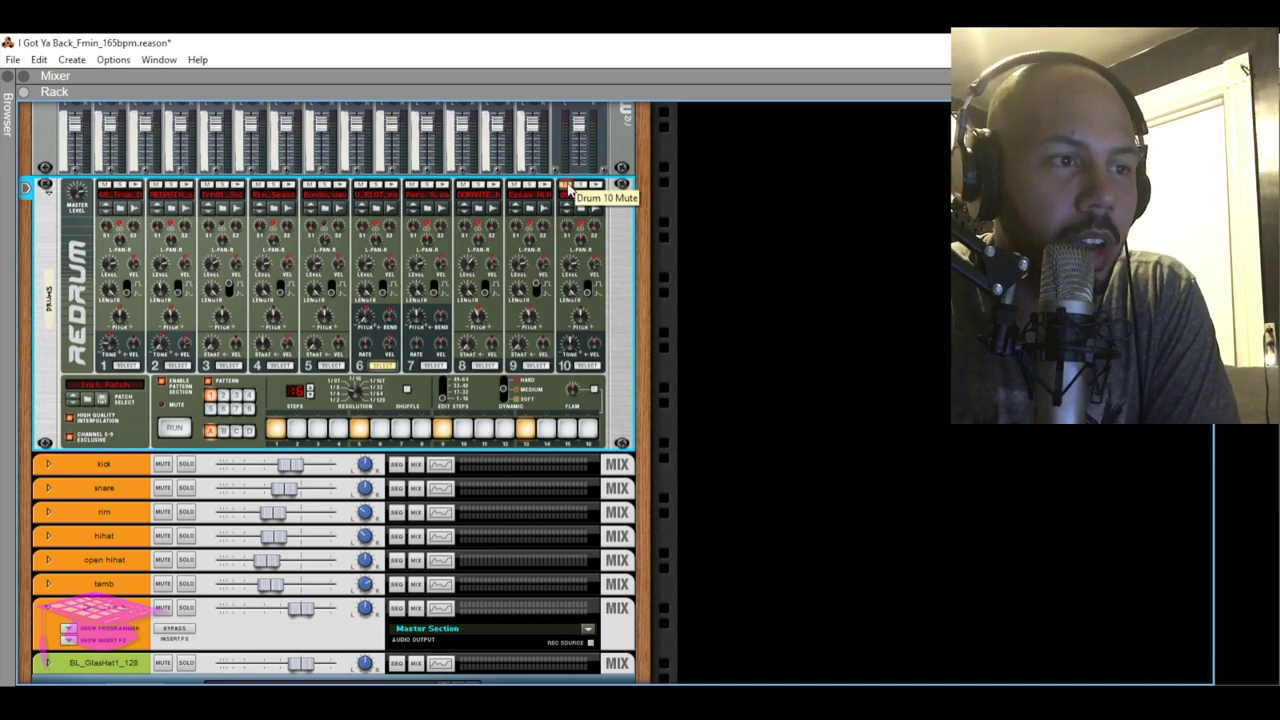
Trigger drum 2 with drum 10 muted, and audition drum 10 with drum 2 muted to compare the snare layers
{"action": "scroll", "coordinate": [568, 185], "scroll_direction": "down", "scroll_amount": 3}
{"action": "scroll", "coordinate": [568, 178], "scroll_direction": "up", "scroll_amount": 4}
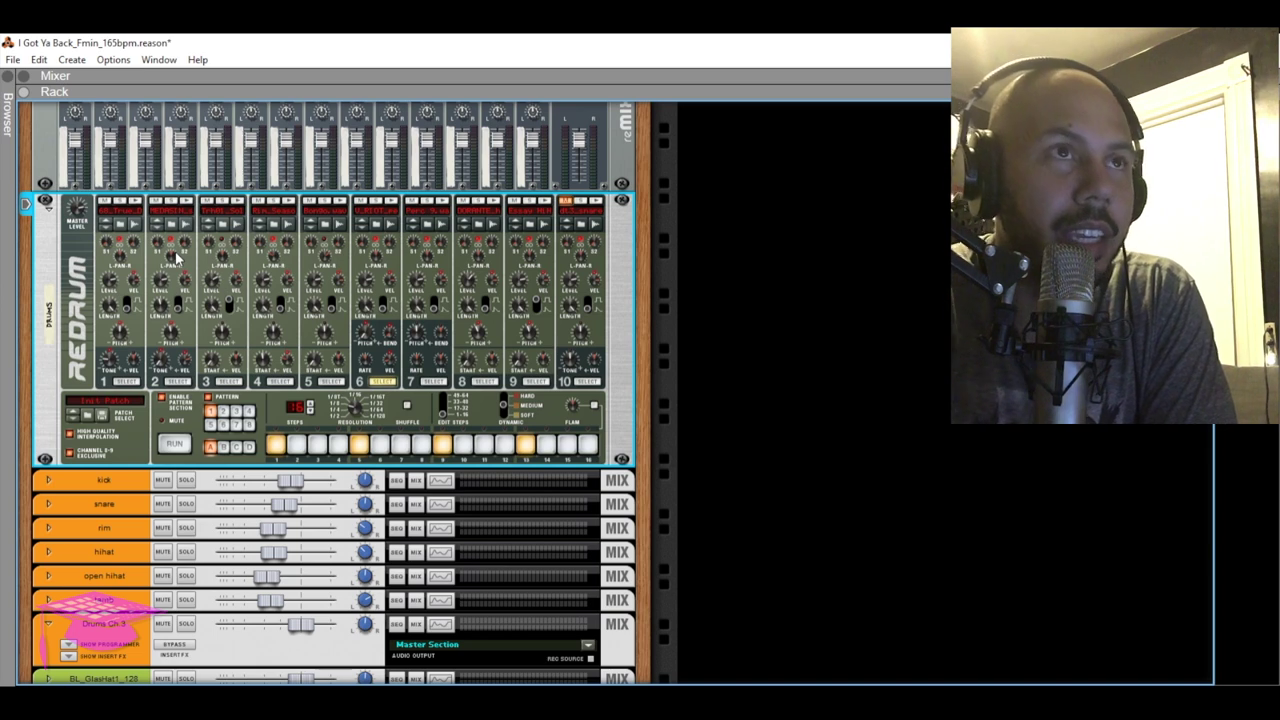
{"action": "mouse_move", "coordinate": [176, 258]}
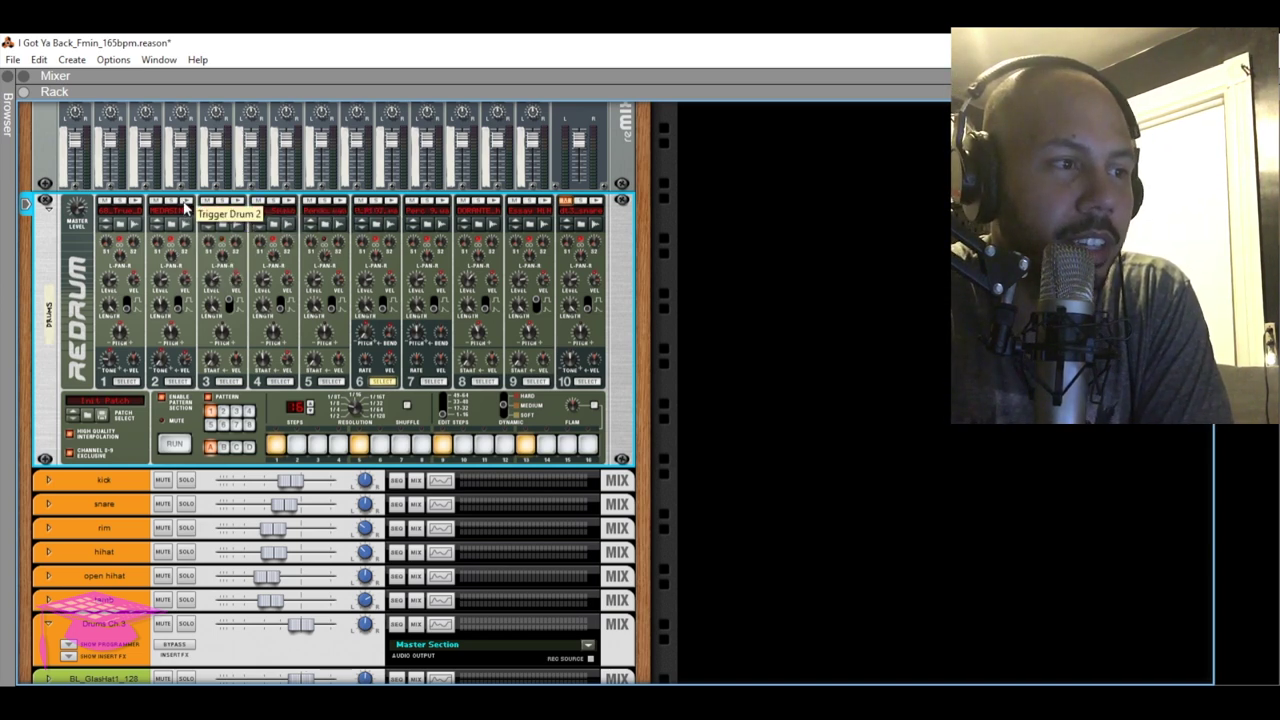
{"action": "left_click", "coordinate": [185, 206]}
{"action": "left_click", "coordinate": [185, 206]}
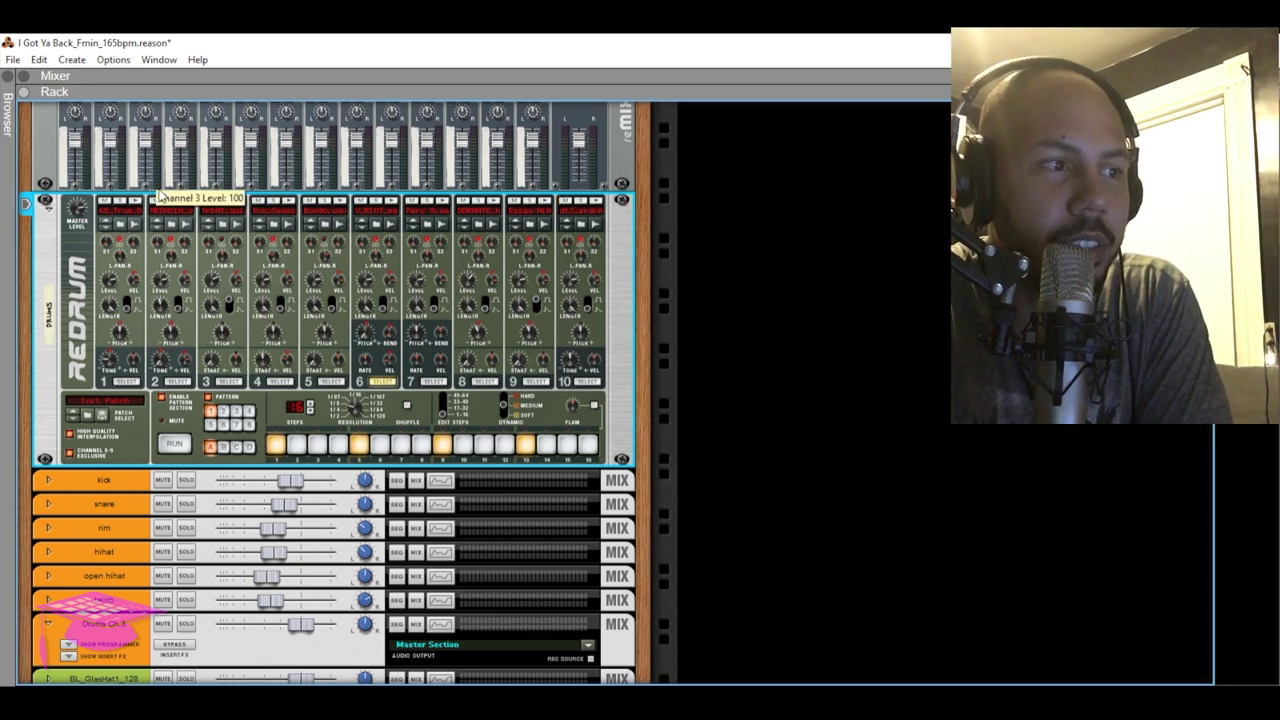
{"action": "left_click", "coordinate": [157, 201]}
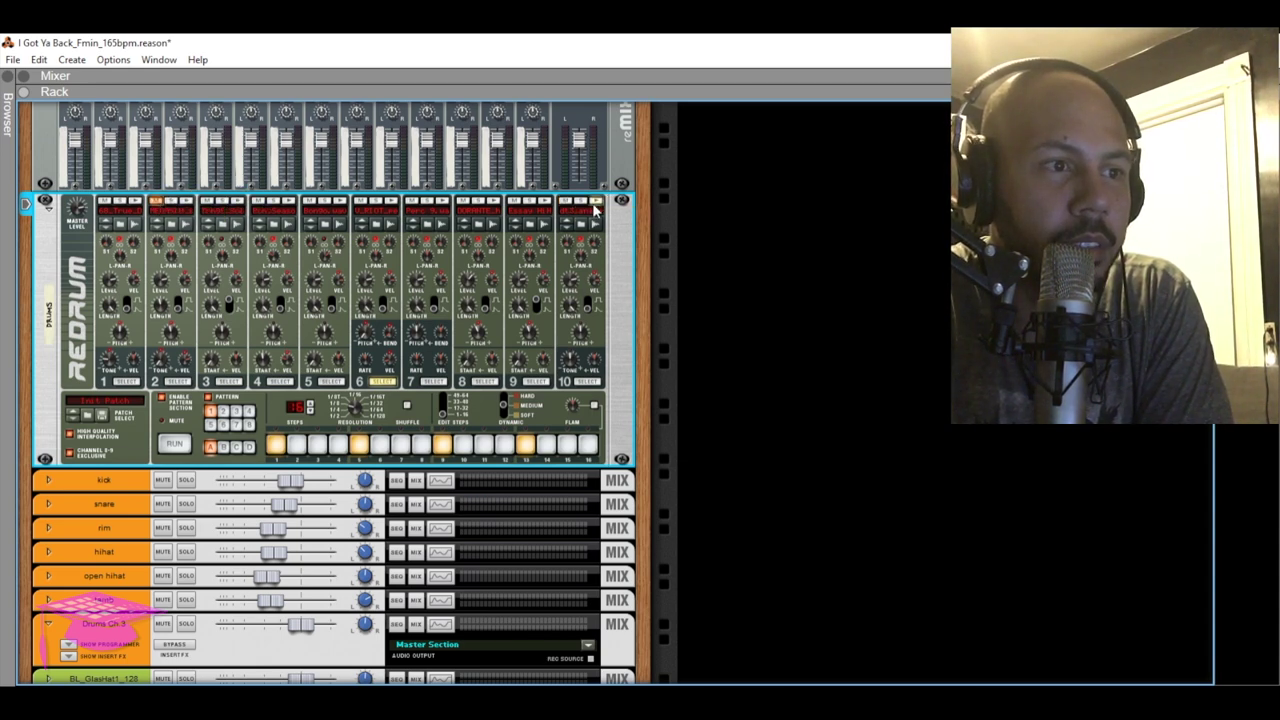
{"action": "left_click", "coordinate": [595, 205]}
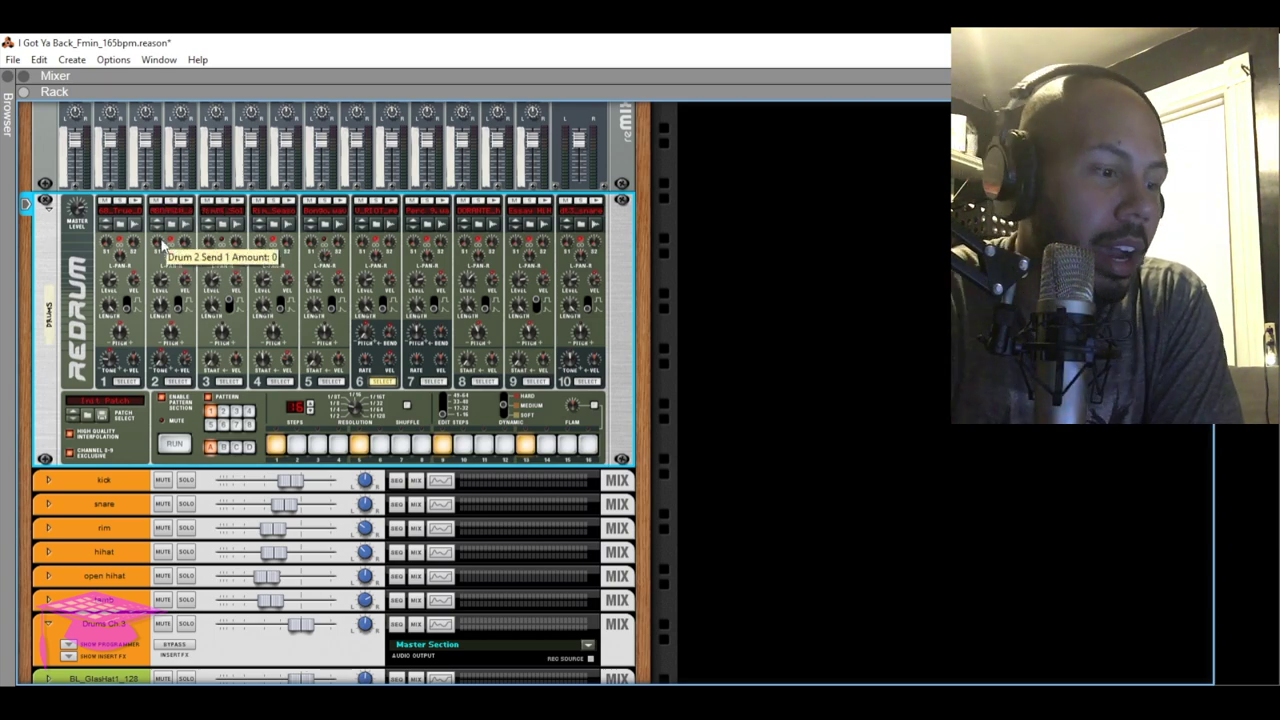
Examine the gate cable between drums 2 and 10 on Redrum's rear, and the micromix device inside the snare channel
{"action": "key", "text": "Tab"}
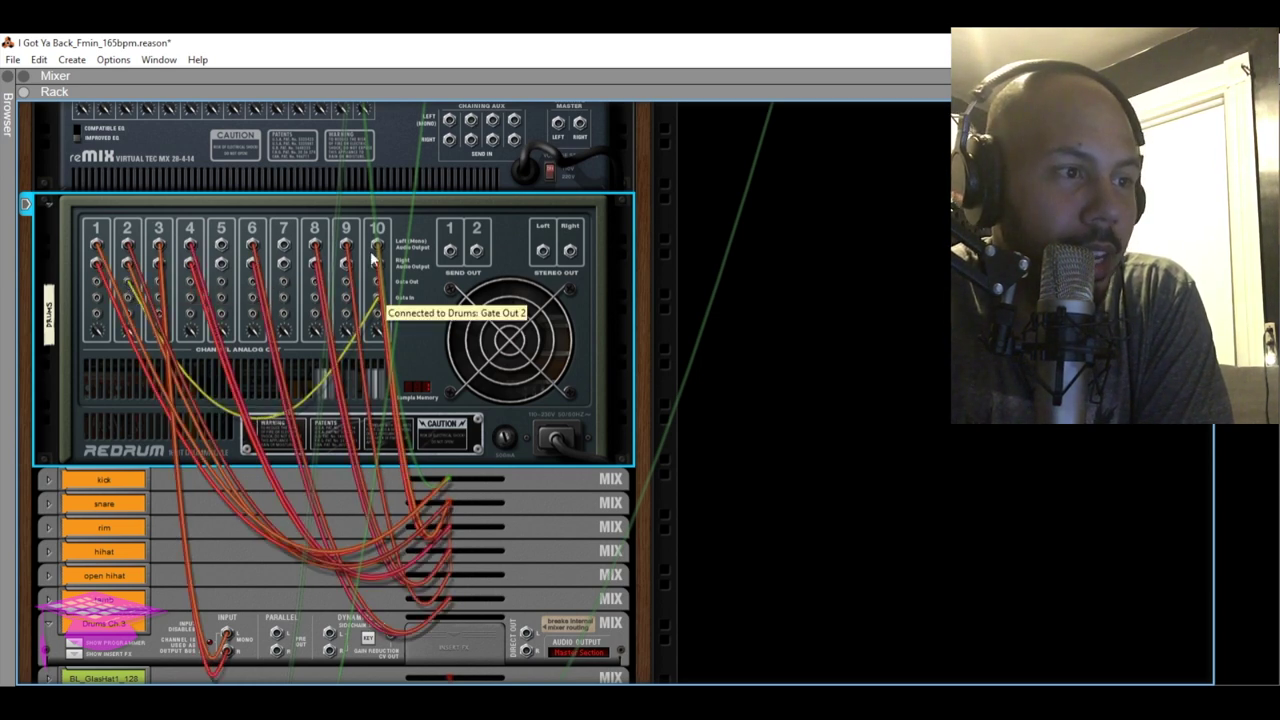
{"action": "key", "text": "Tab"}
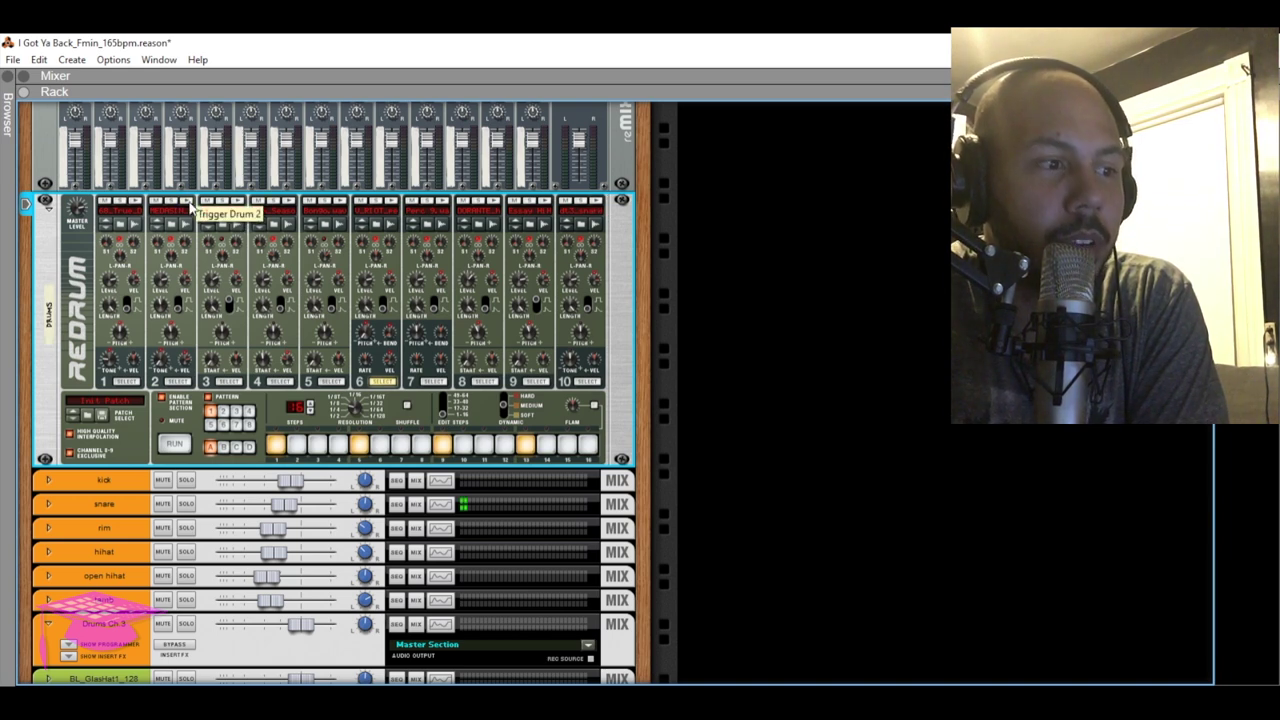
{"action": "left_click", "coordinate": [48, 504]}
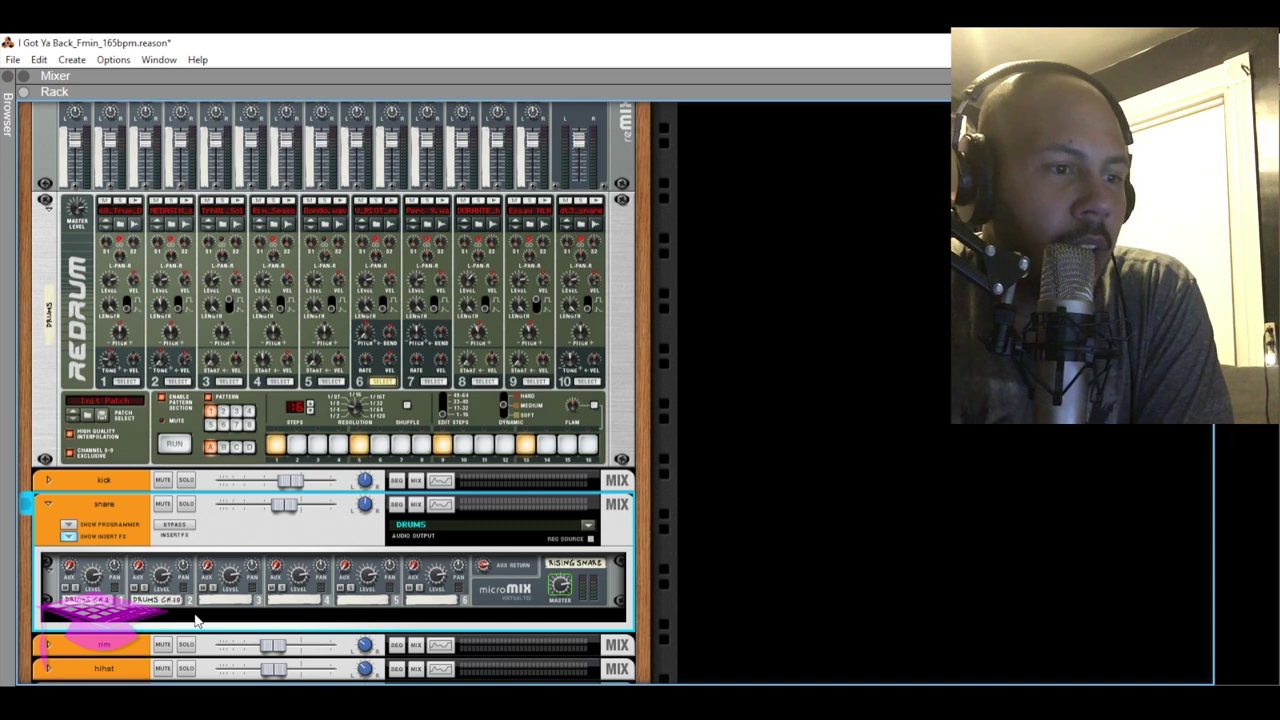
{"action": "left_click", "coordinate": [46, 506]}
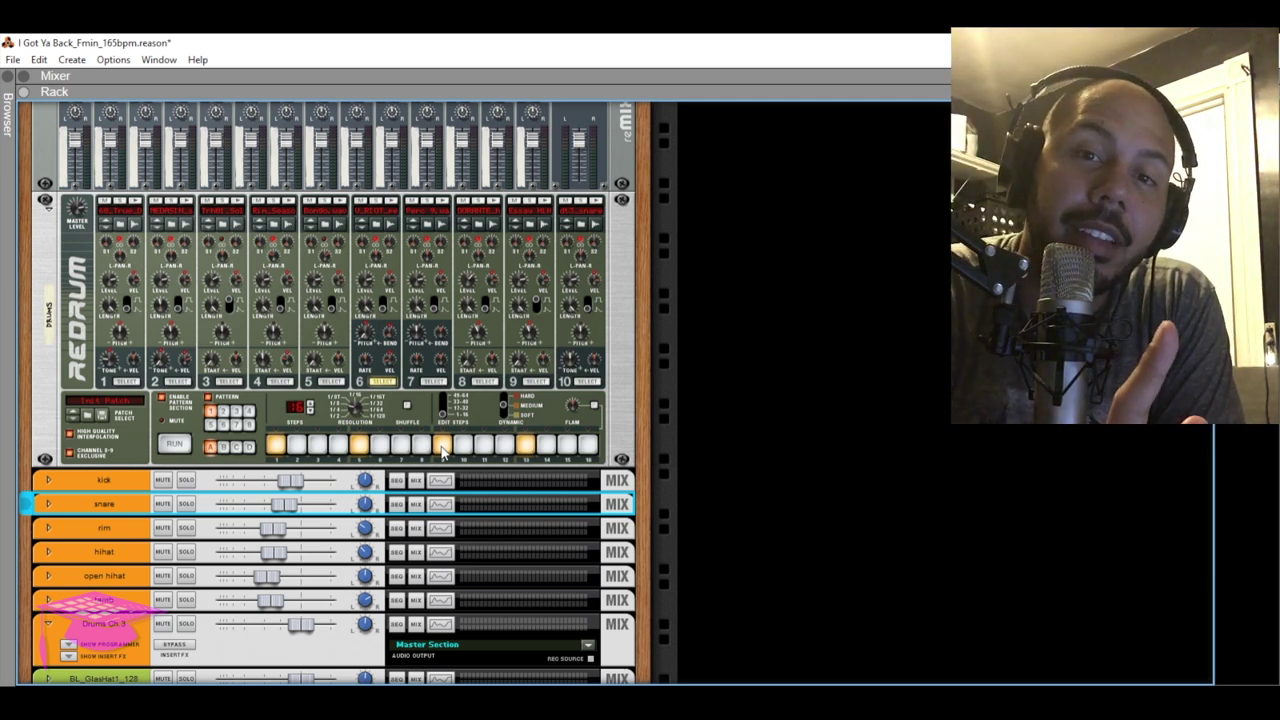
Solo drums 8 and 9 in Redrum and run the pattern to audition the hi-hats together
{"action": "scroll", "coordinate": [441, 452], "scroll_direction": "down", "scroll_amount": 2}
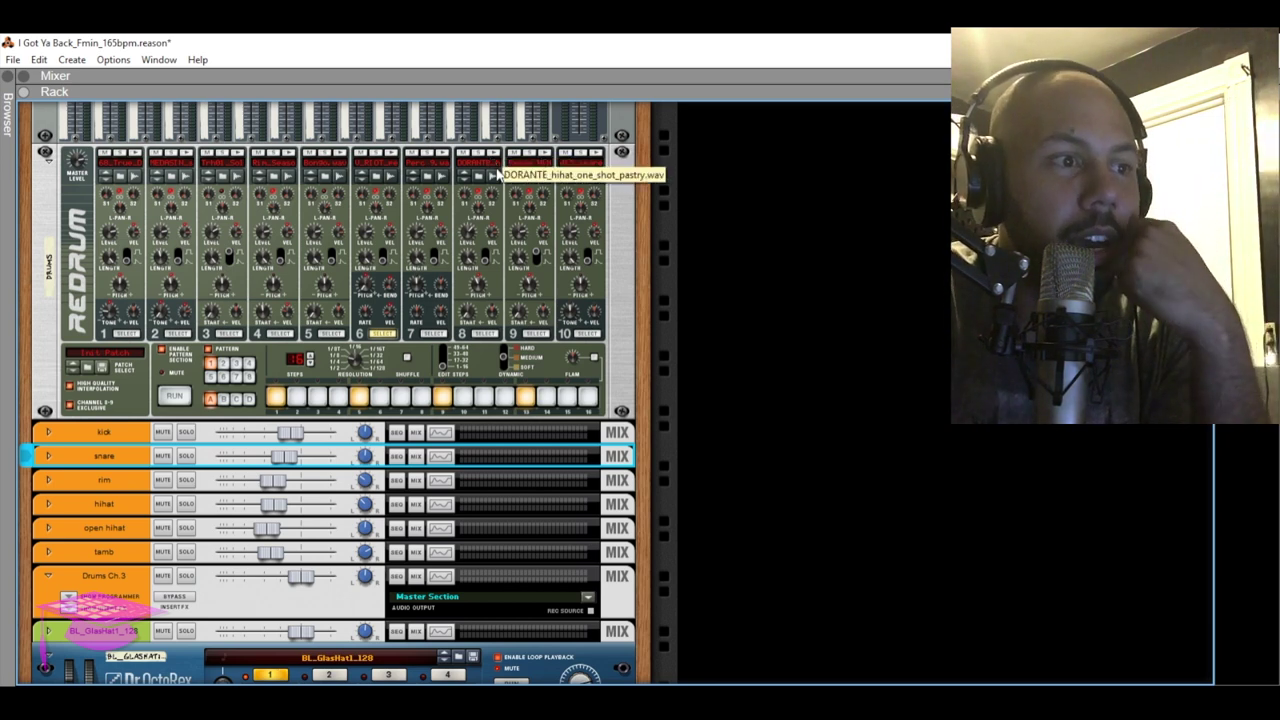
{"action": "left_click", "coordinate": [486, 160]}
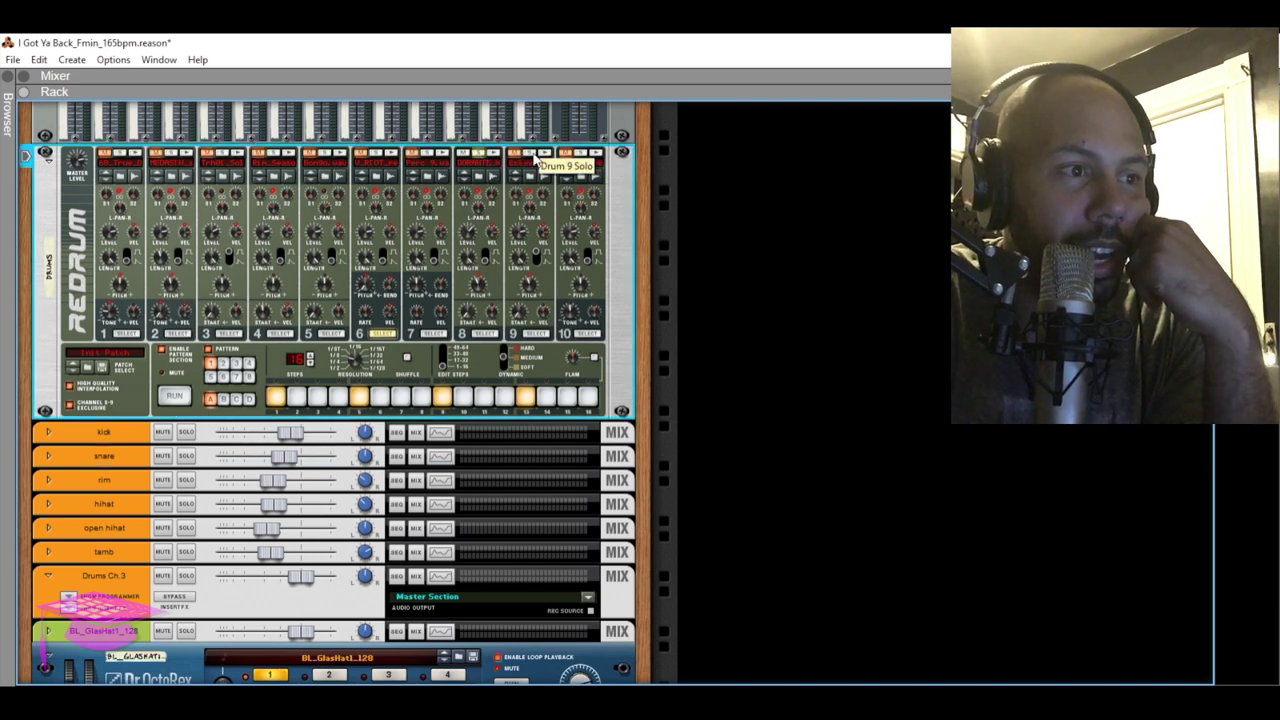
{"action": "key", "text": "space"}
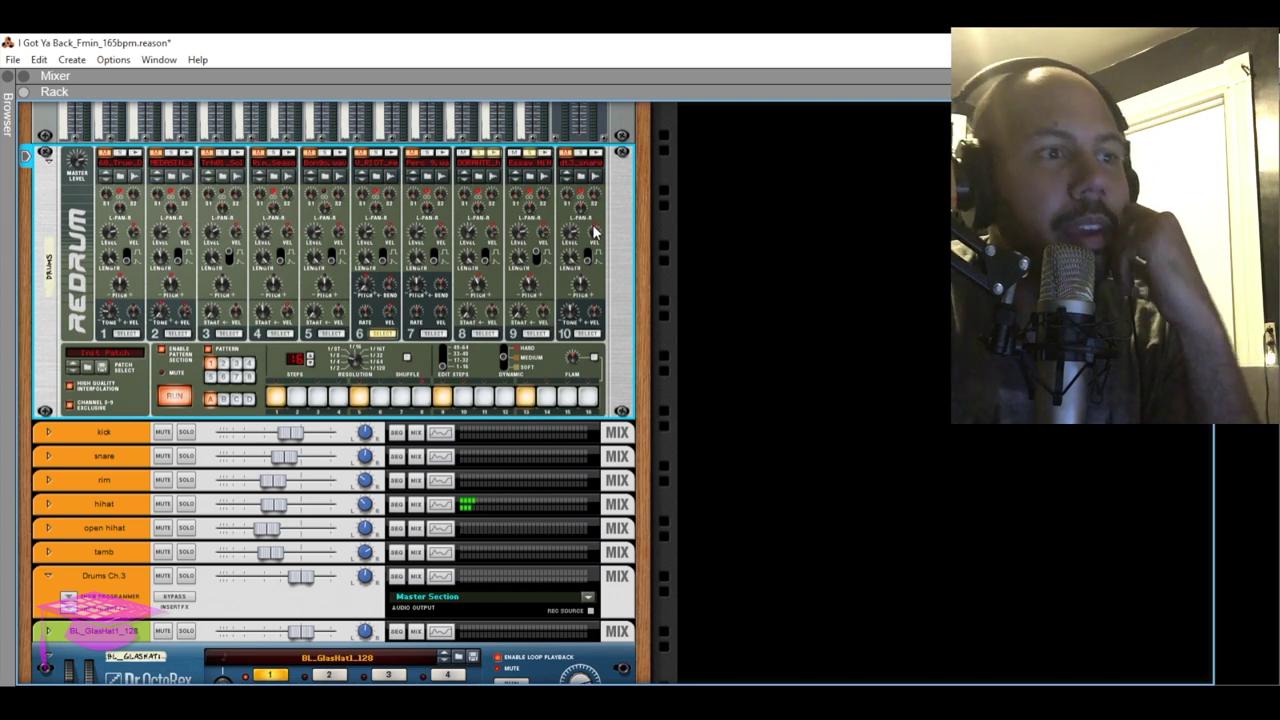
{"action": "left_click", "coordinate": [176, 396]}
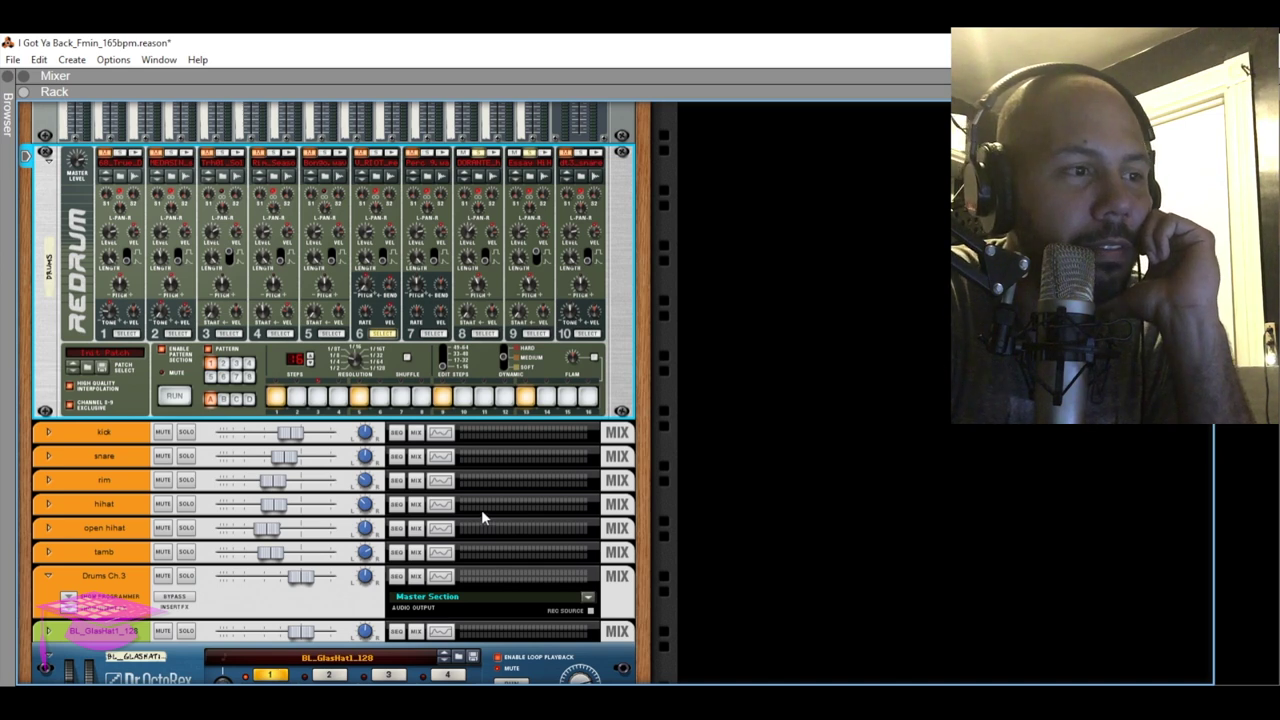
{"action": "left_click", "coordinate": [170, 396]}
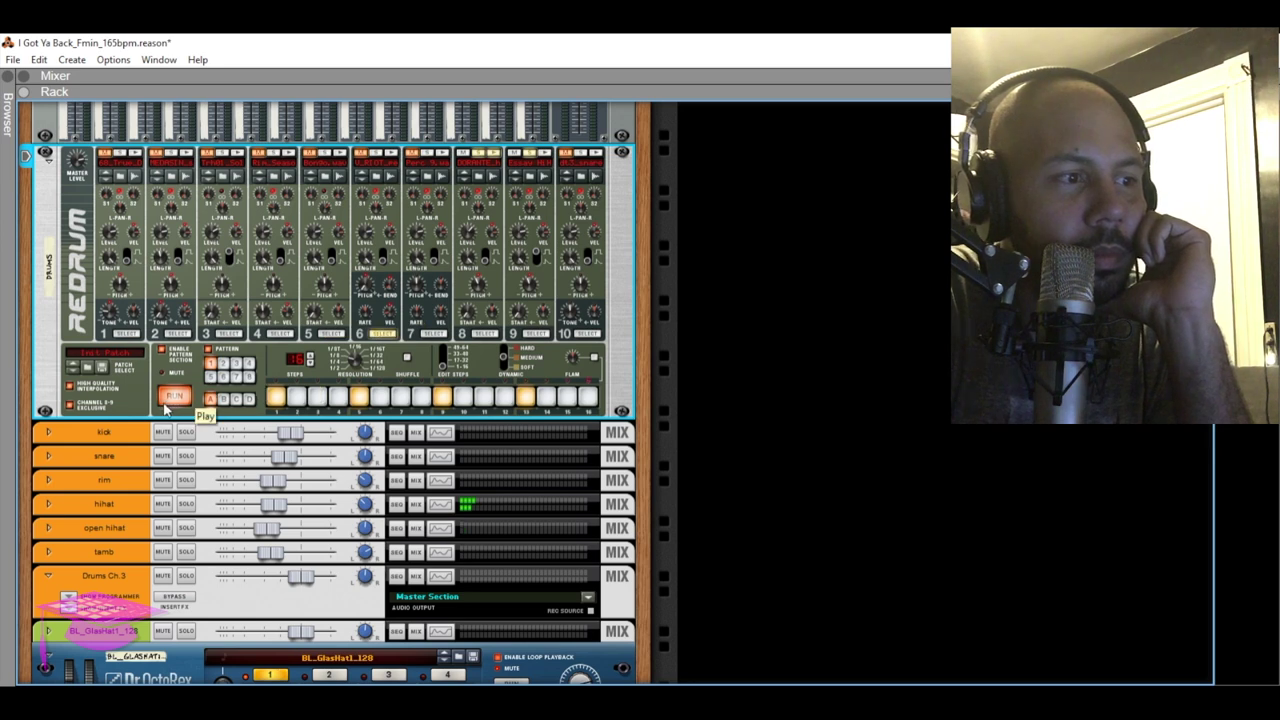
{"action": "key", "text": "space"}
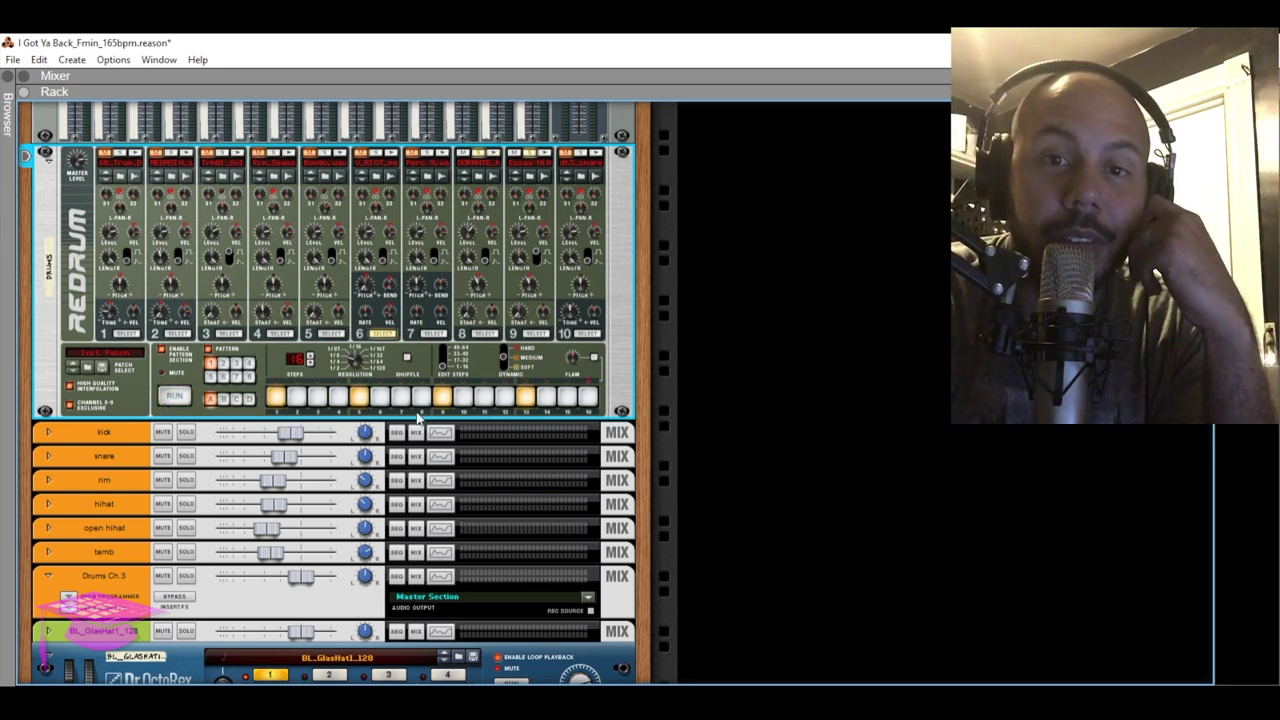